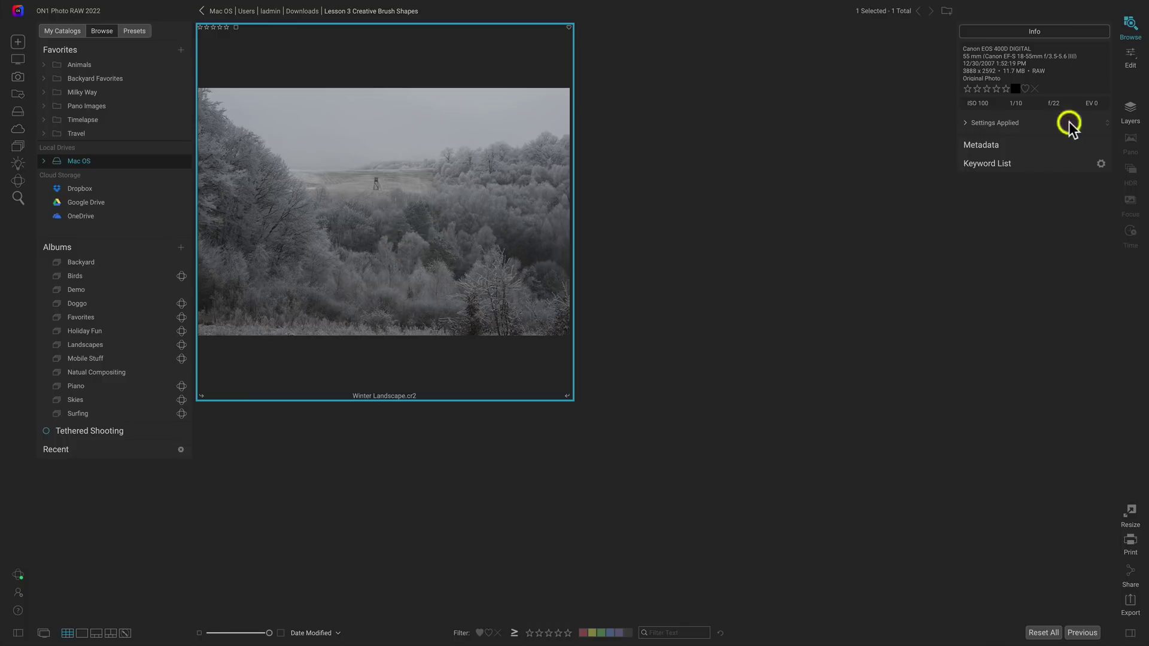
Open the Winter Landscape photo for editing and examine the sky for dust spots at 100% zoom
{"action": "left_click", "coordinate": [1129, 60]}
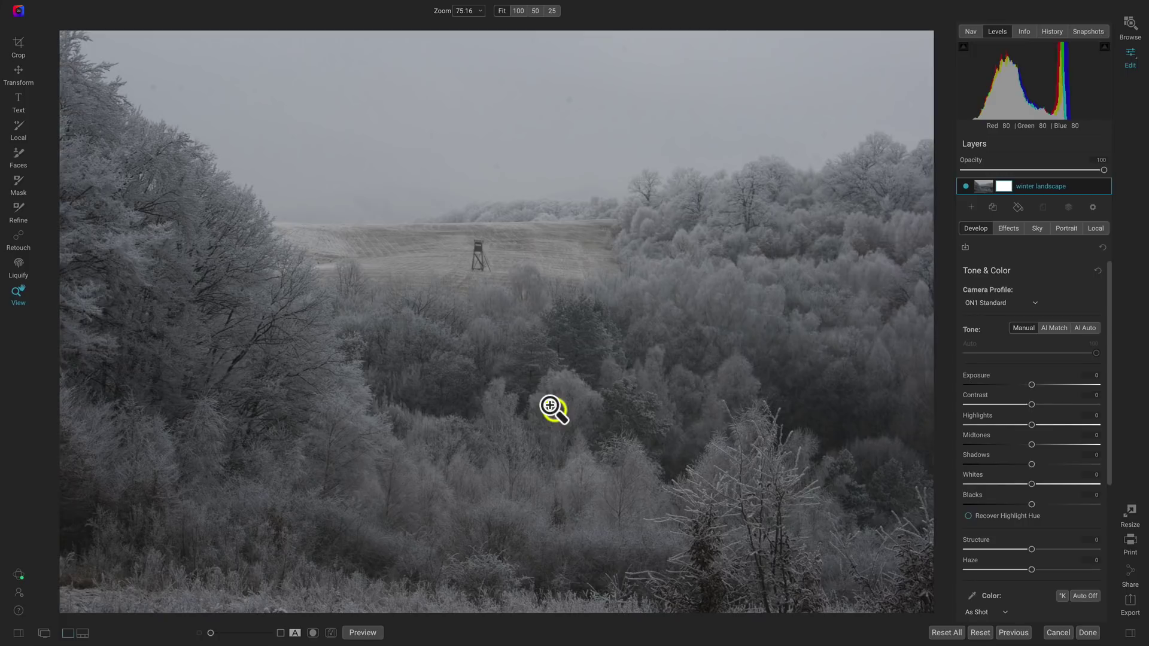
{"action": "left_click", "coordinate": [474, 145]}
{"action": "left_click_drag", "start_coordinate": [397, 156], "coordinate": [462, 297]}
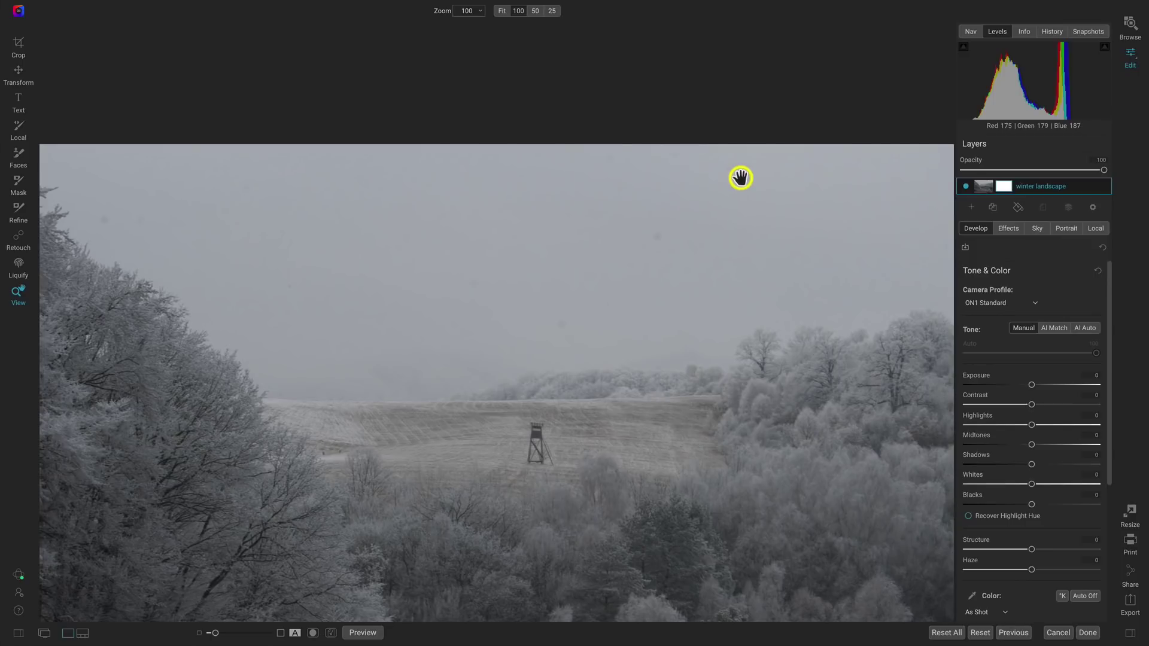
{"action": "left_click_drag", "start_coordinate": [467, 333], "coordinate": [486, 235]}
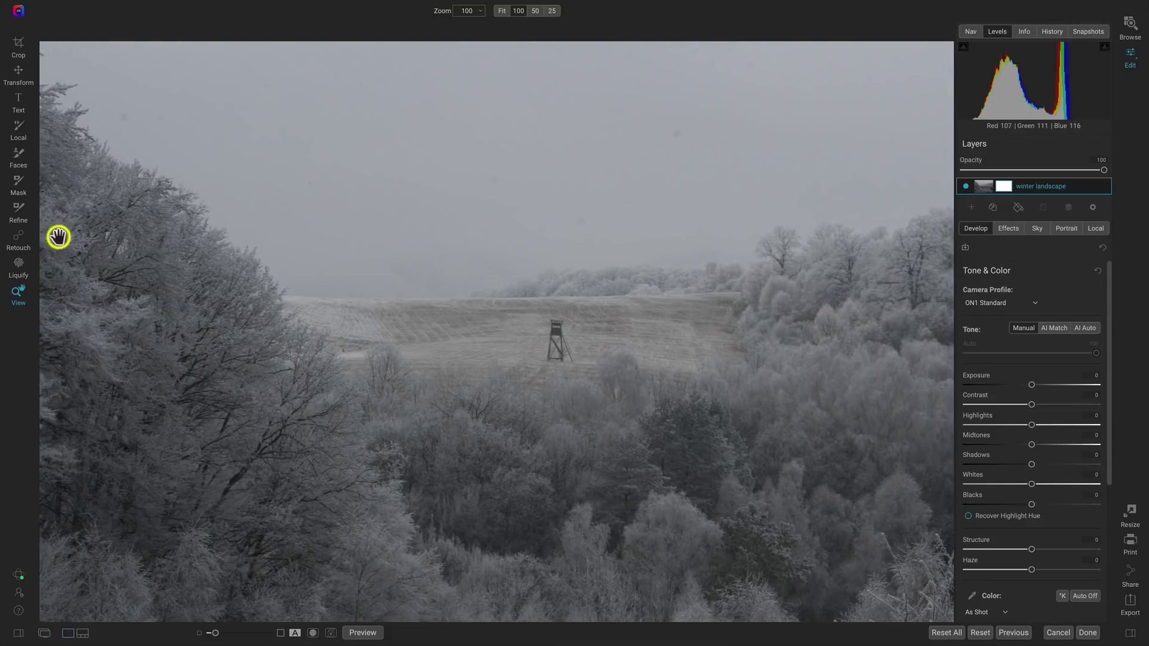
Turn on Visualize Dust for the Retouch tool and heal the larger dust spots across the sky with the size 80 brush
{"action": "left_click", "coordinate": [18, 243]}
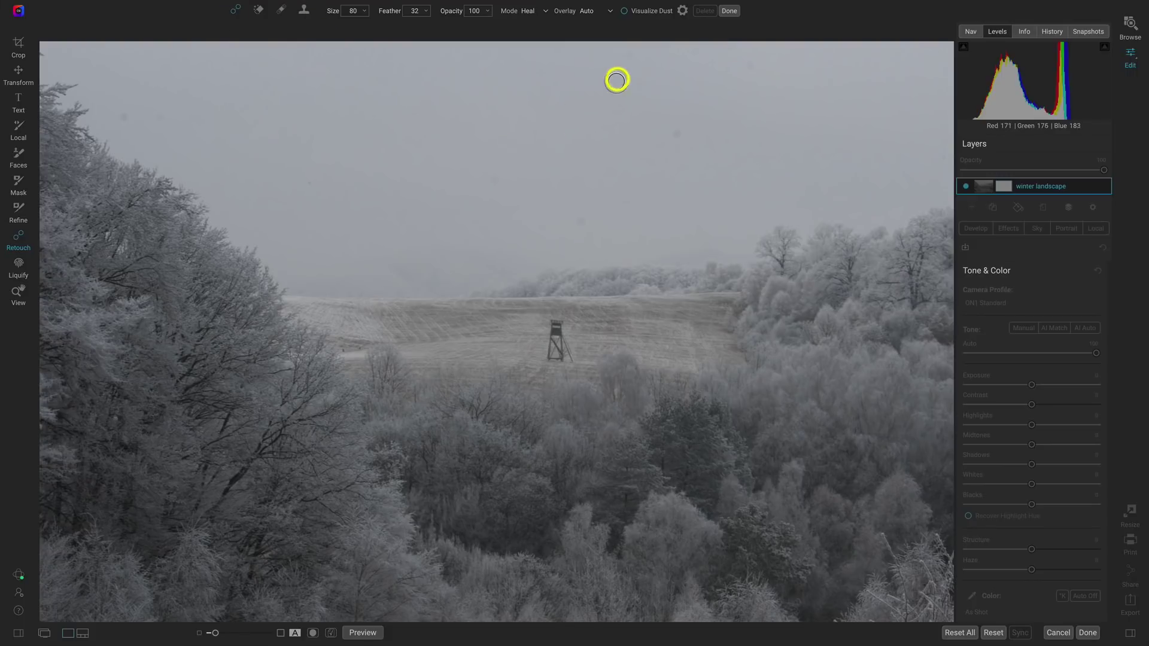
{"action": "left_click", "coordinate": [626, 12]}
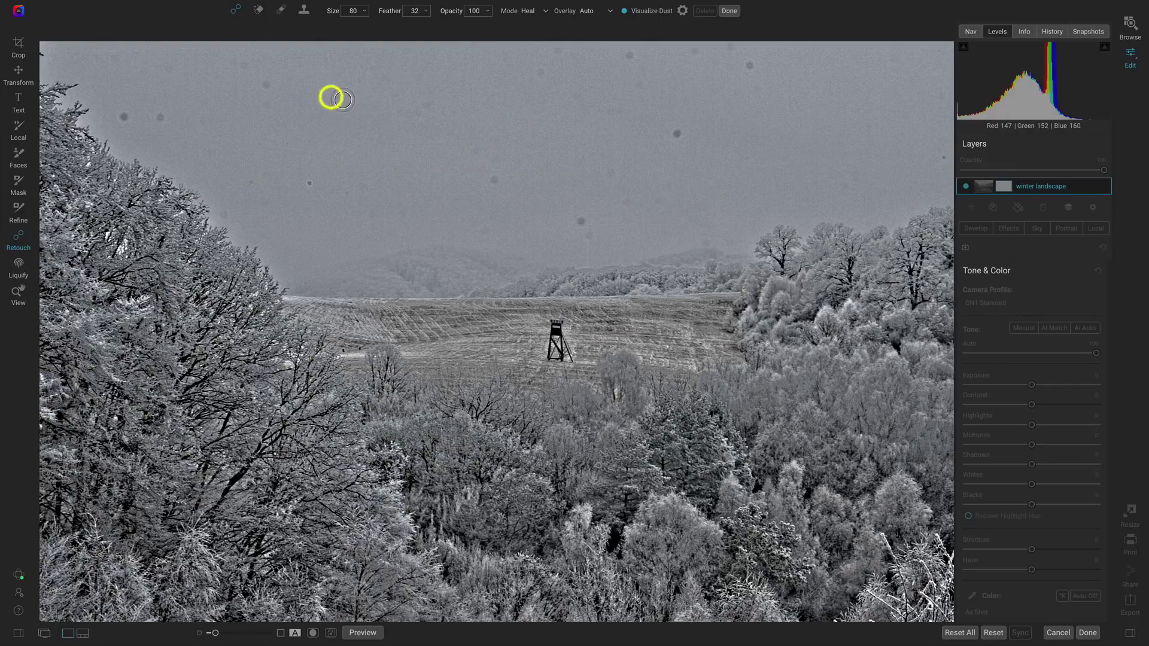
{"action": "left_click", "coordinate": [265, 86]}
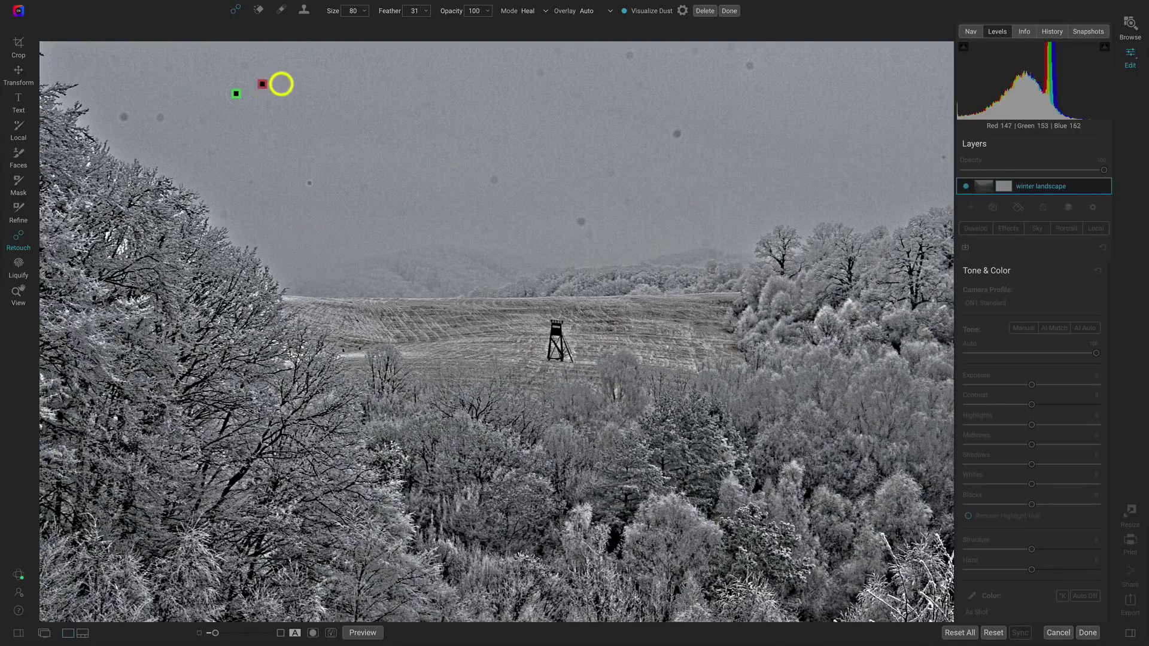
{"action": "left_click", "coordinate": [247, 182]}
{"action": "left_click", "coordinate": [309, 182]}
{"action": "left_click", "coordinate": [492, 180]}
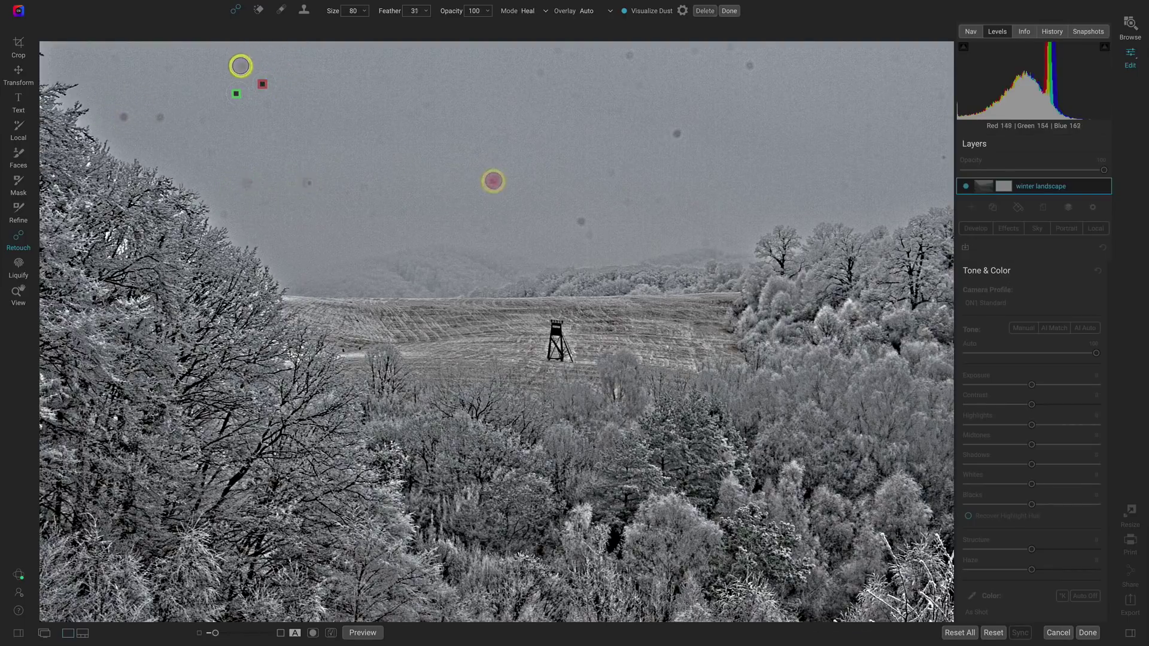
{"action": "left_click", "coordinate": [580, 222]}
{"action": "left_click", "coordinate": [625, 203]}
{"action": "left_click", "coordinate": [610, 176]}
{"action": "left_click", "coordinate": [674, 135]}
{"action": "left_click", "coordinate": [750, 65]}
{"action": "left_click", "coordinate": [630, 56]}
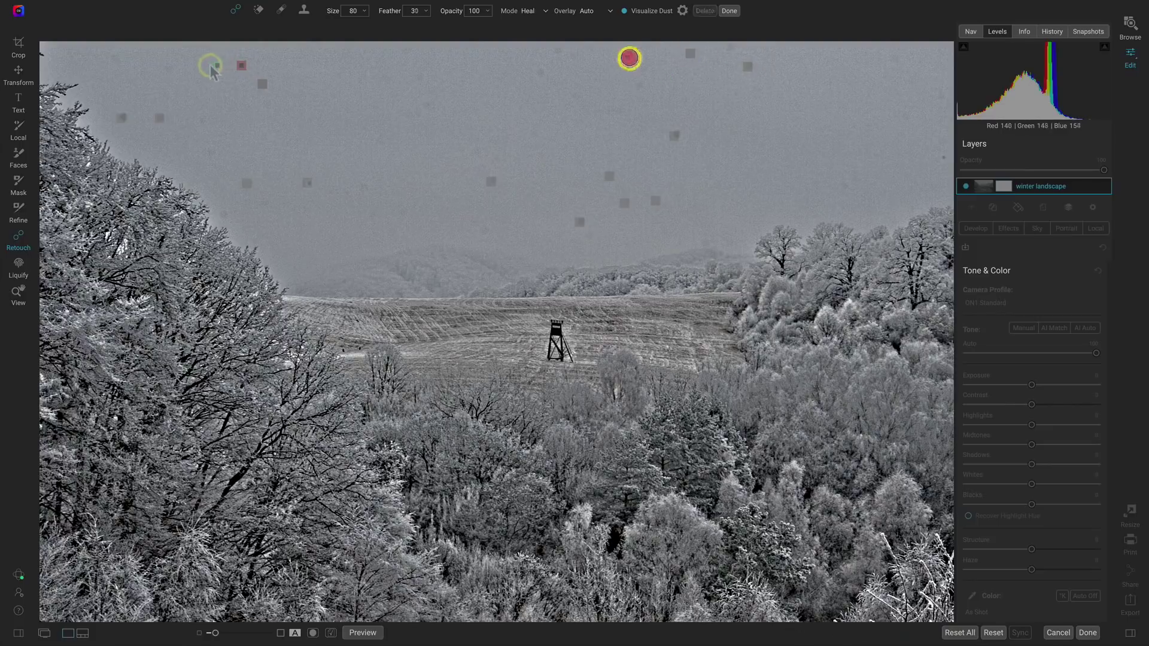
{"action": "left_click", "coordinate": [541, 72]}
{"action": "left_click", "coordinate": [555, 54]}
{"action": "left_click", "coordinate": [423, 107]}
Reduce the retouch brush size to 60, heal the remaining dust spots across the sky, and finish retouching
{"action": "left_click", "coordinate": [222, 216]}
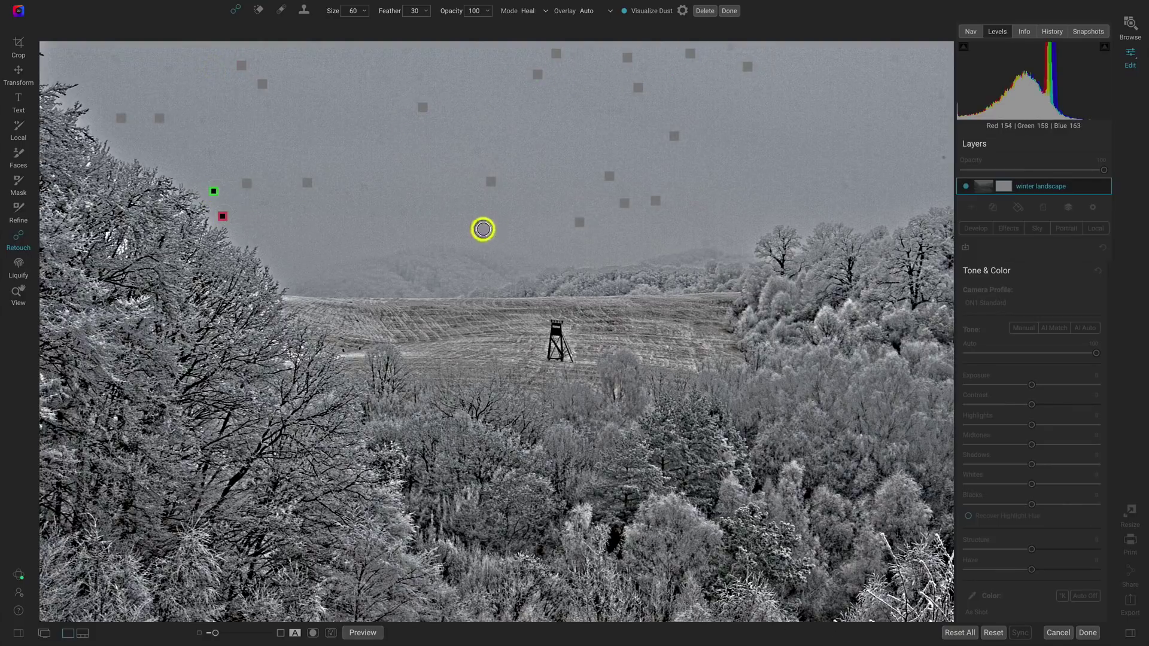
{"action": "left_click", "coordinate": [482, 233]}
{"action": "left_click", "coordinate": [941, 159]}
{"action": "left_click", "coordinate": [724, 53]}
{"action": "key", "text": "bracketleft"}
{"action": "key", "text": "bracketleft"}
{"action": "left_click", "coordinate": [733, 99]}
{"action": "left_click", "coordinate": [361, 190]}
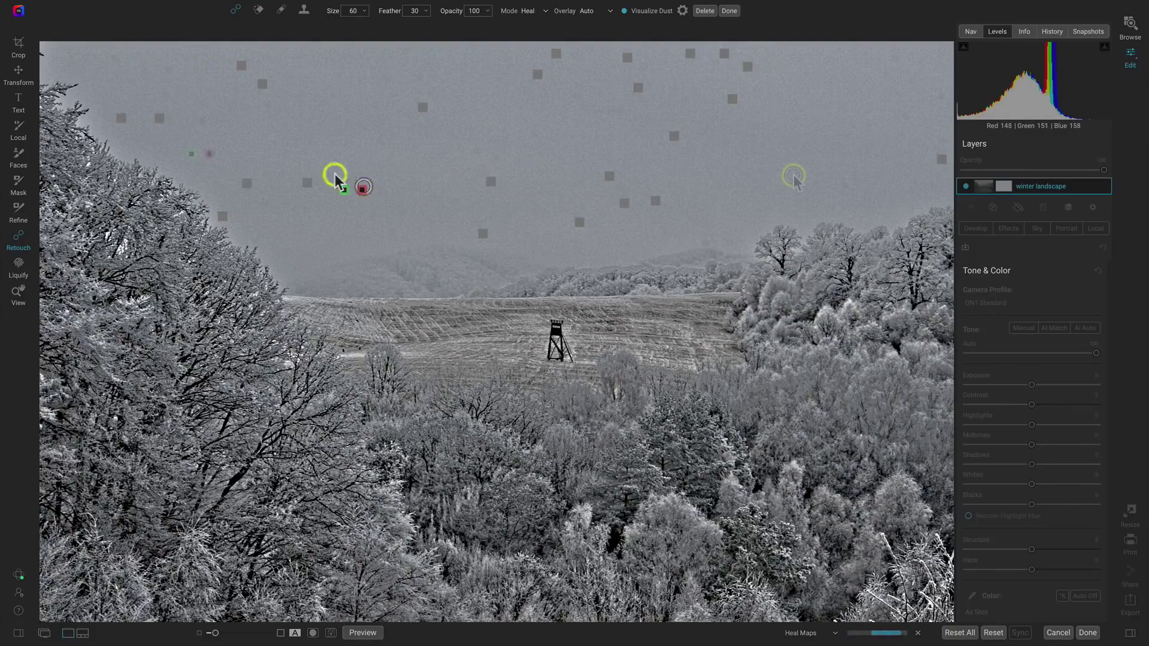
{"action": "left_click", "coordinate": [200, 122]}
{"action": "left_click", "coordinate": [209, 154]}
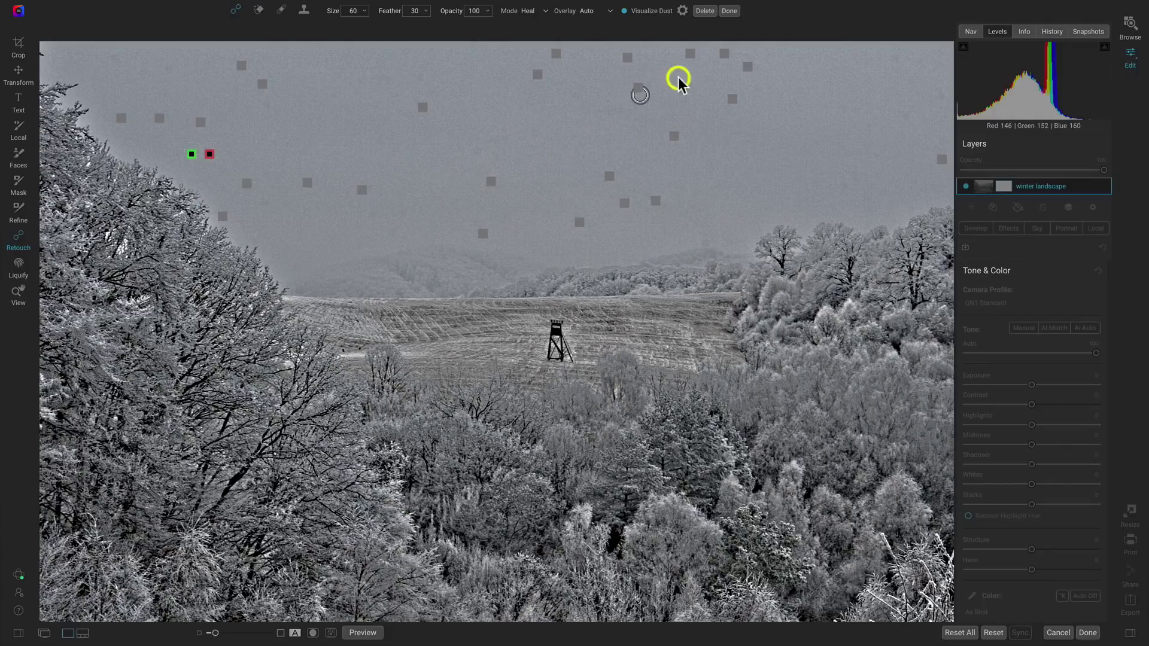
{"action": "left_click", "coordinate": [731, 12]}
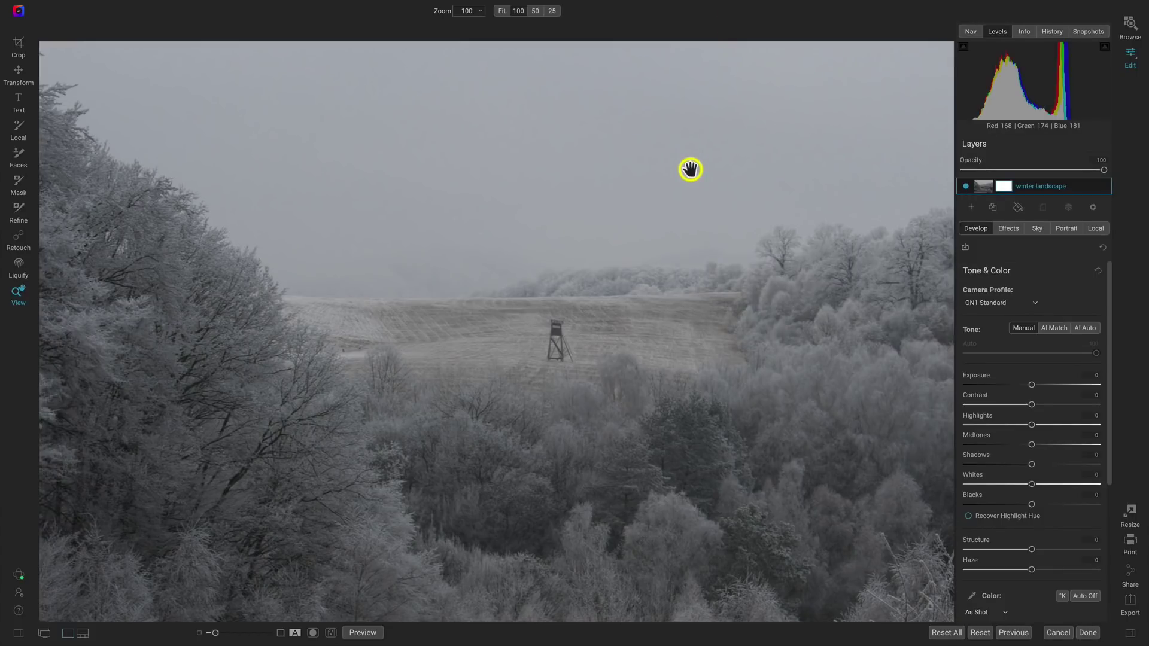
Trim the bottom edge of the photo with a Freeform crop to 3888 x 2304 pixels and apply it
{"action": "scroll", "coordinate": [690, 169], "scroll_direction": "down", "scroll_amount": 2}
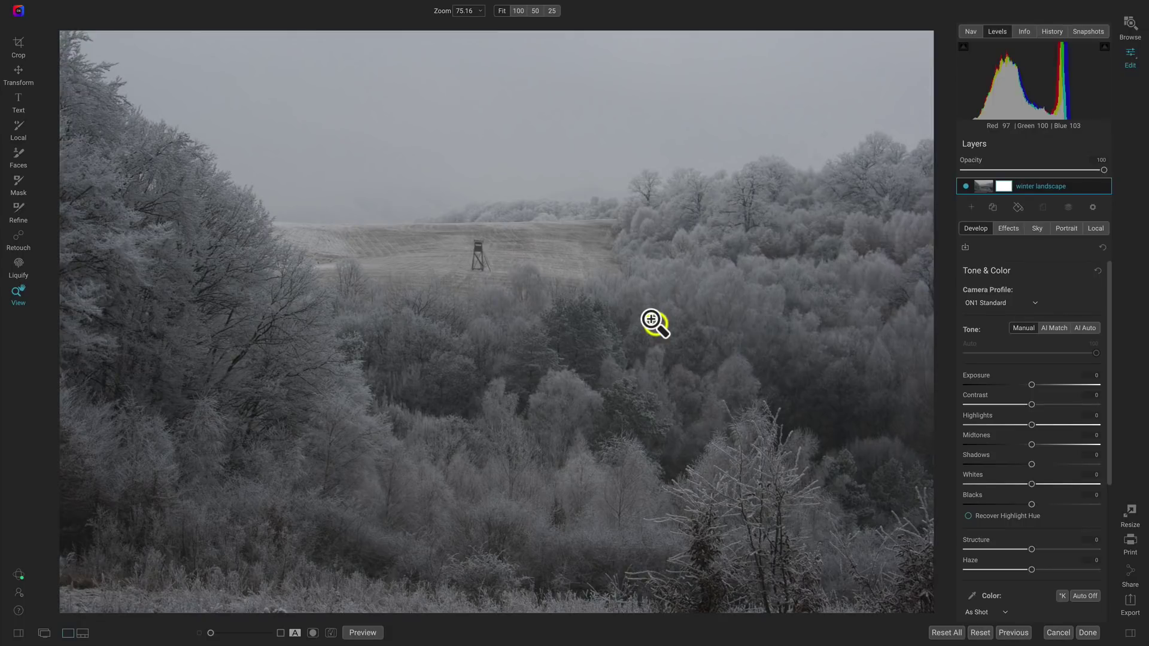
{"action": "key", "text": "c"}
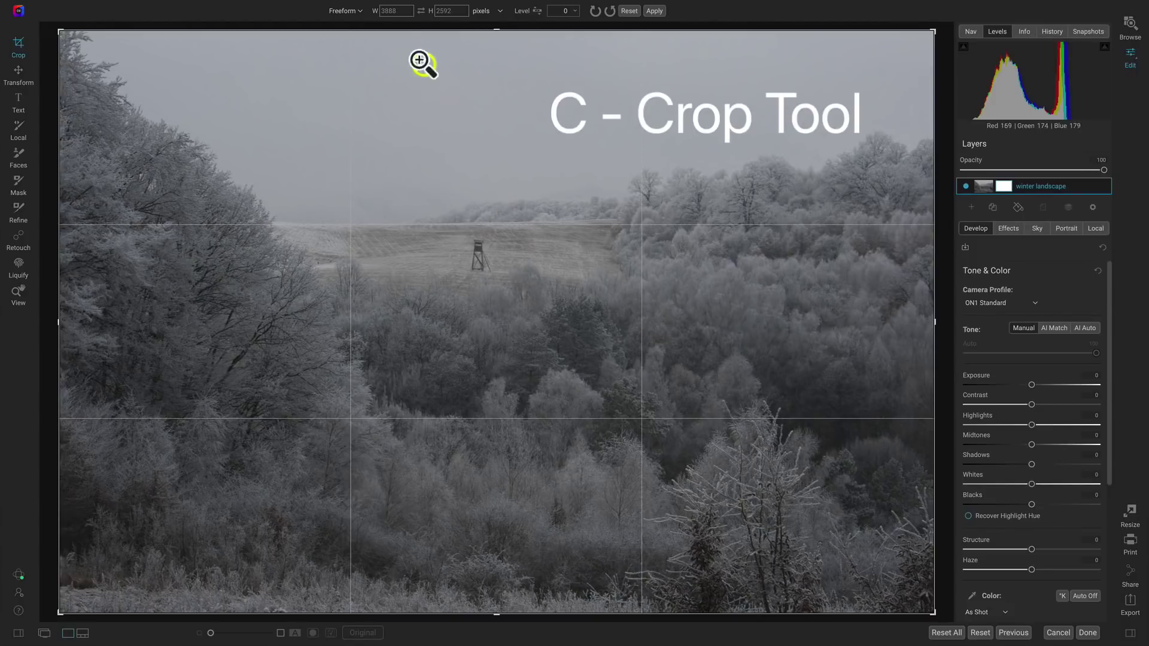
{"action": "left_click", "coordinate": [360, 12]}
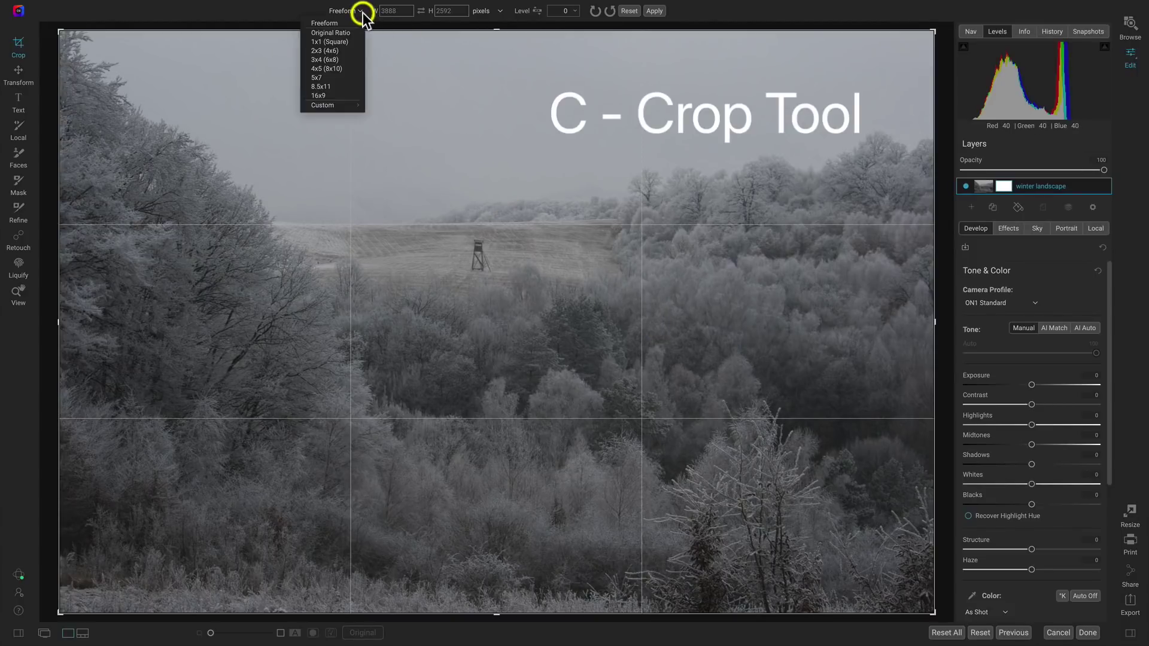
{"action": "left_click", "coordinate": [327, 23]}
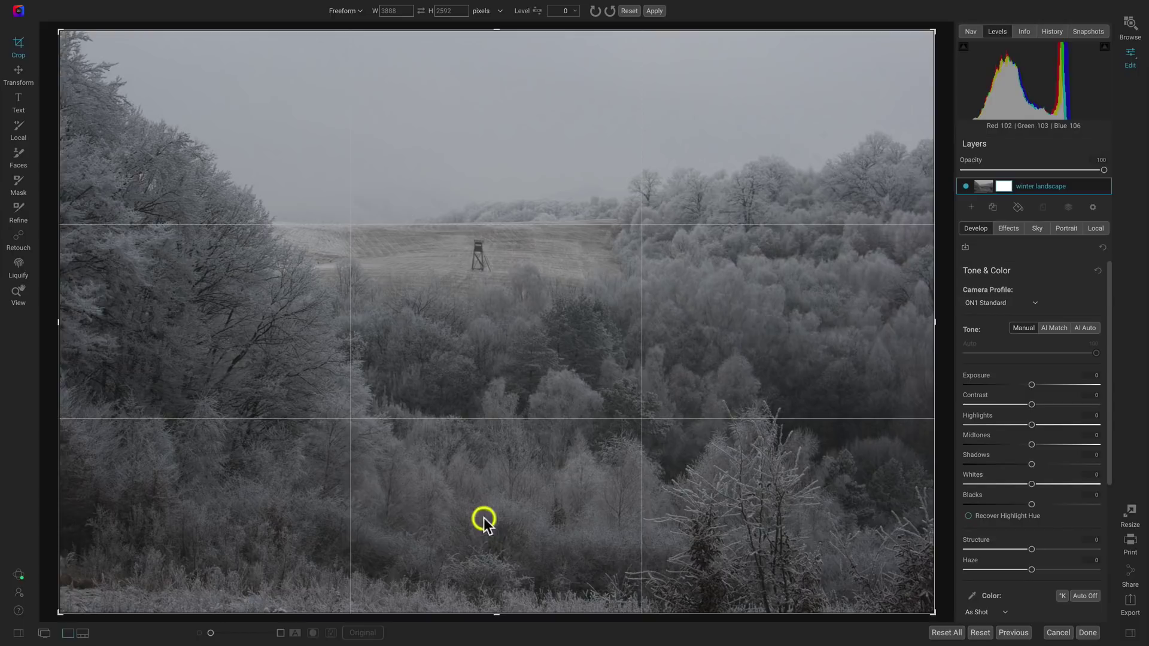
{"action": "left_click_drag", "start_coordinate": [496, 613], "coordinate": [497, 582]}
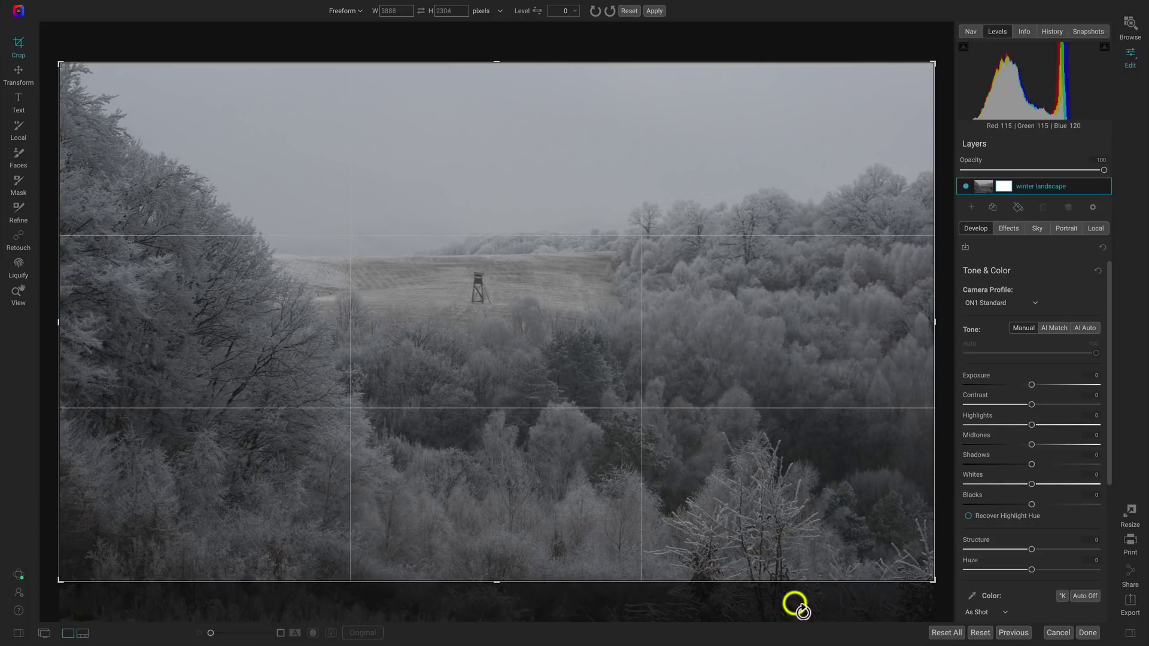
{"action": "left_click", "coordinate": [654, 11]}
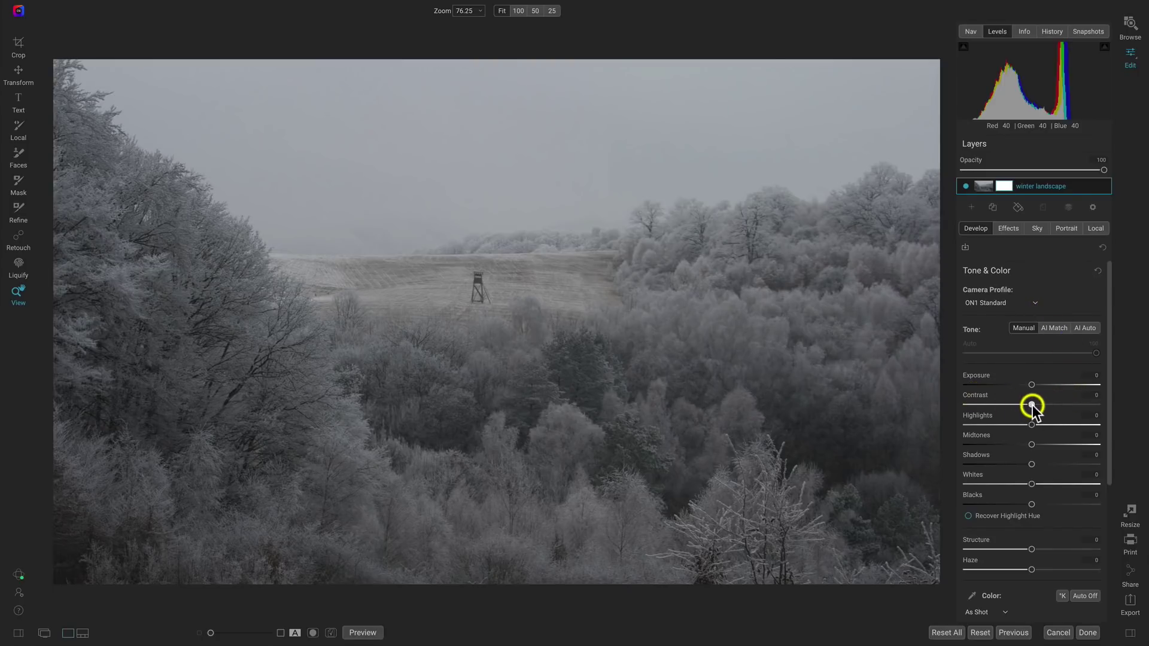
Set Contrast to 50, Midtones to 13 and Whites to 42, and compare the result with the original photo
{"action": "left_click_drag", "start_coordinate": [1031, 405], "coordinate": [1063, 406]}
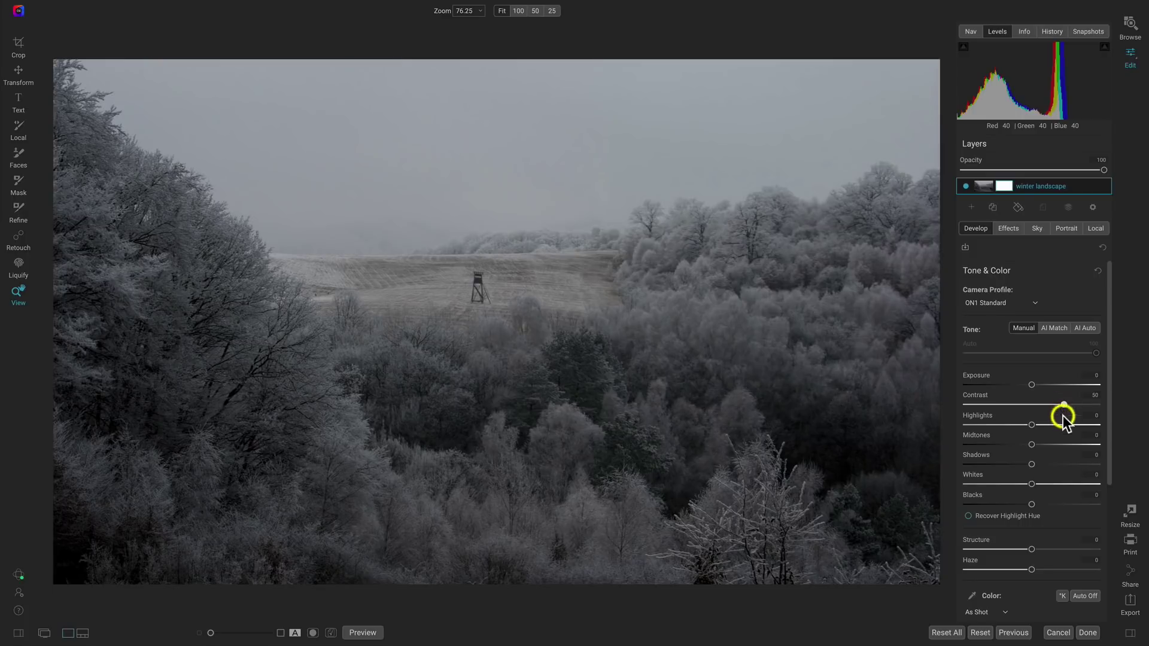
{"action": "left_click_drag", "start_coordinate": [1035, 443], "coordinate": [1040, 443]}
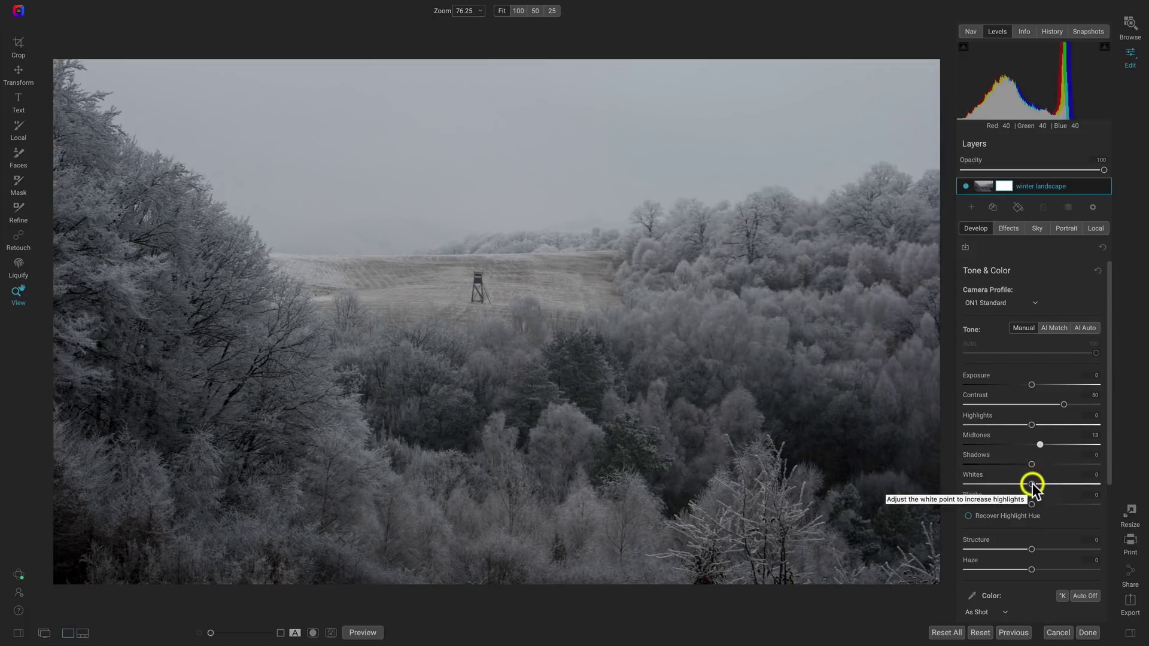
{"action": "left_click_drag", "start_coordinate": [1031, 483], "coordinate": [1058, 484]}
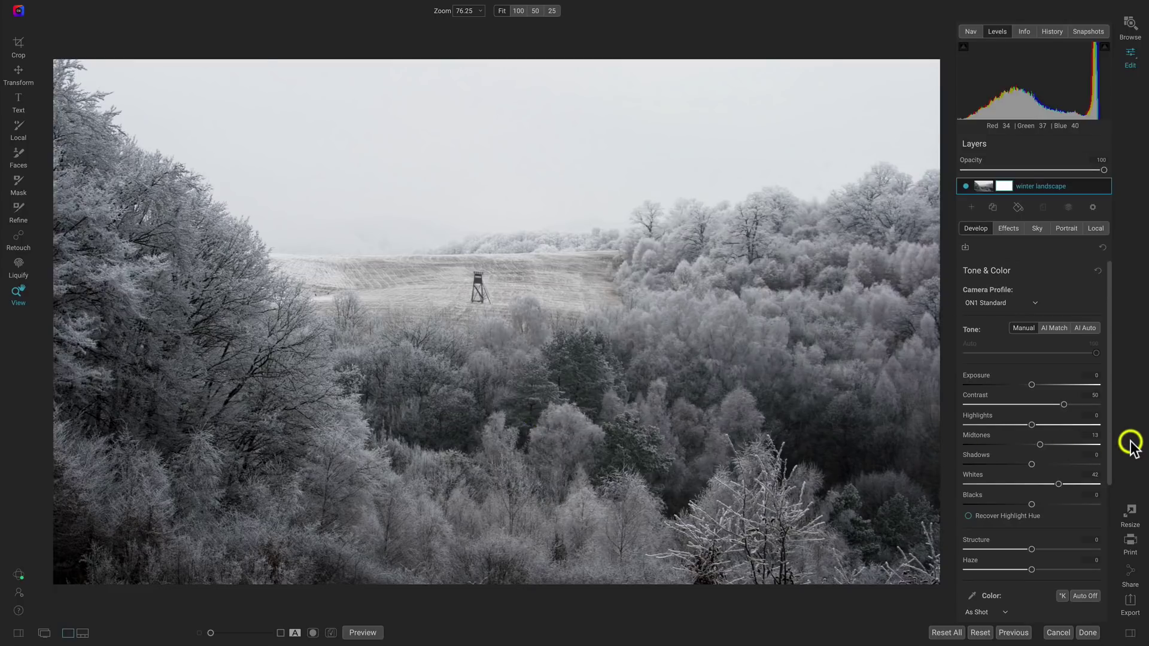
{"action": "key", "text": "ctrl+p"}
{"action": "key", "text": "ctrl+p"}
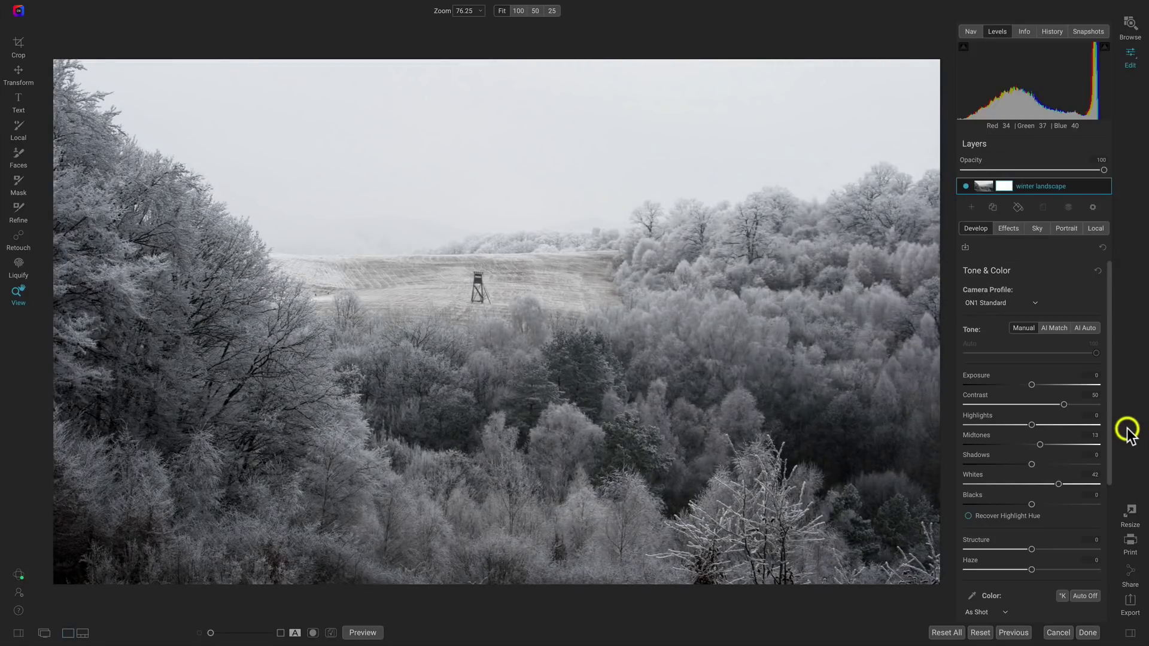
Add a Textures filter with the Grunge Vignette Light style and compare the photo with the filter off and on
{"action": "left_click_drag", "start_coordinate": [1109, 390], "coordinate": [1099, 499]}
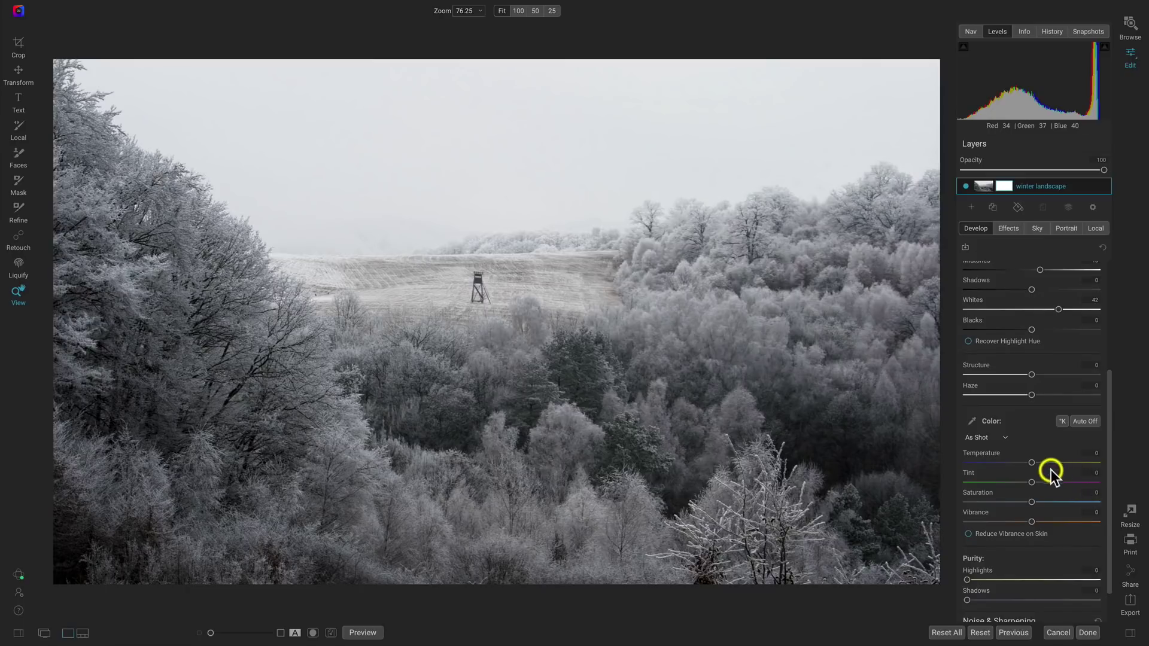
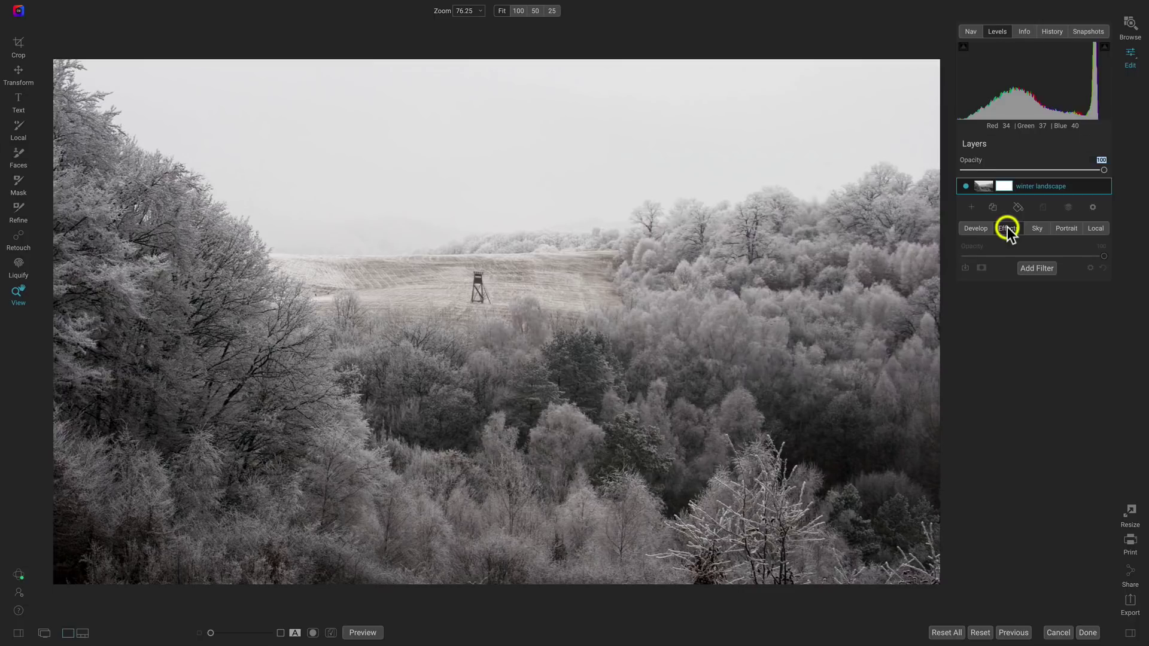
{"action": "left_click", "coordinate": [1044, 270]}
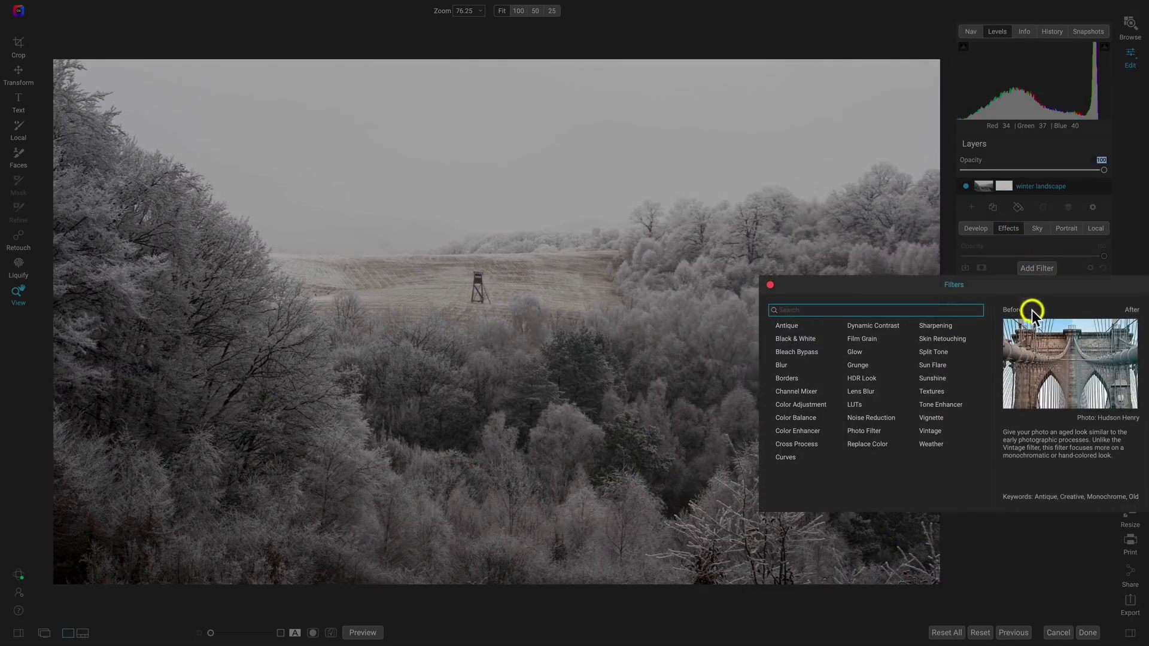
{"action": "left_click", "coordinate": [937, 392]}
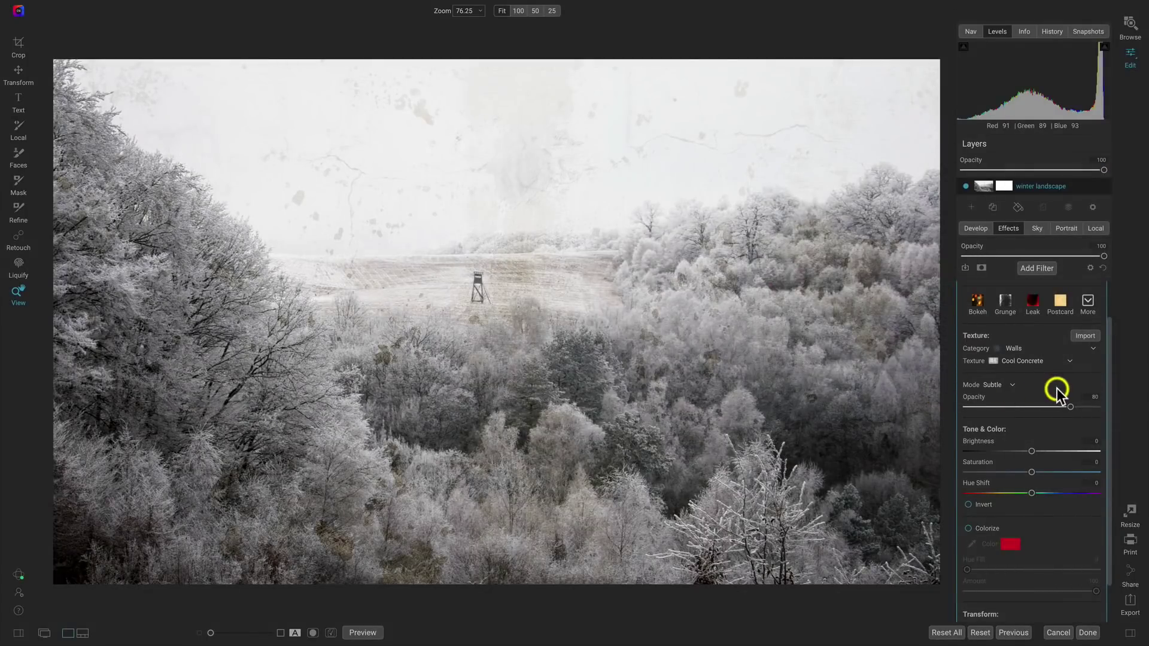
{"action": "scroll", "coordinate": [1077, 384], "scroll_direction": "up", "scroll_amount": 1}
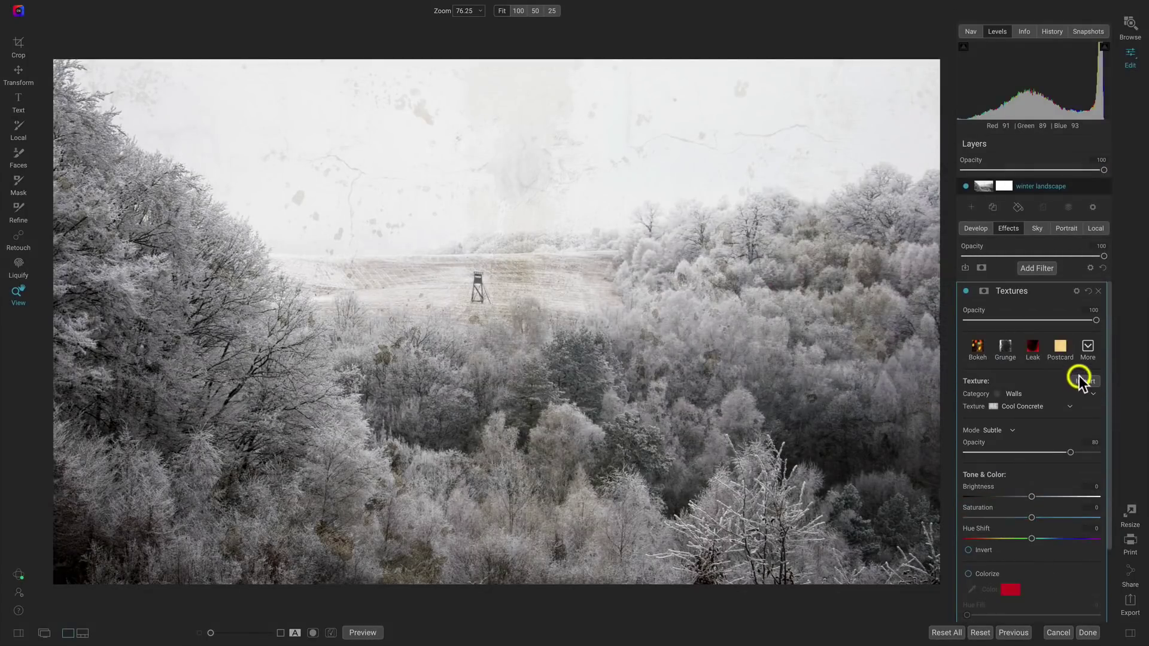
{"action": "left_click", "coordinate": [1087, 348]}
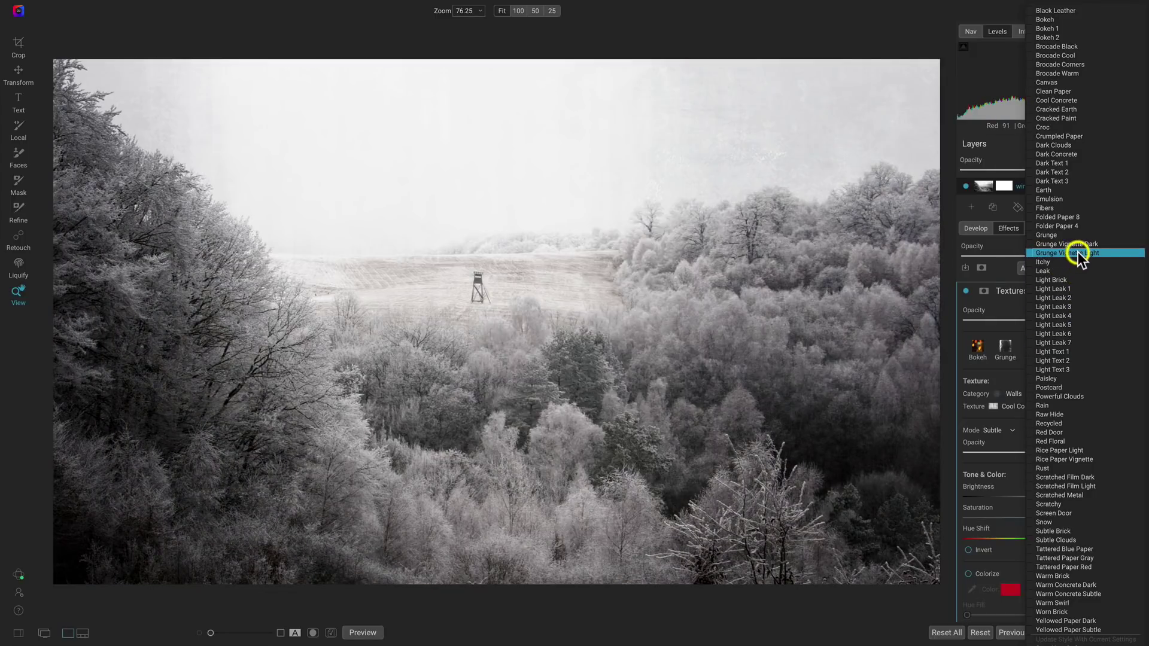
{"action": "left_click", "coordinate": [1078, 252]}
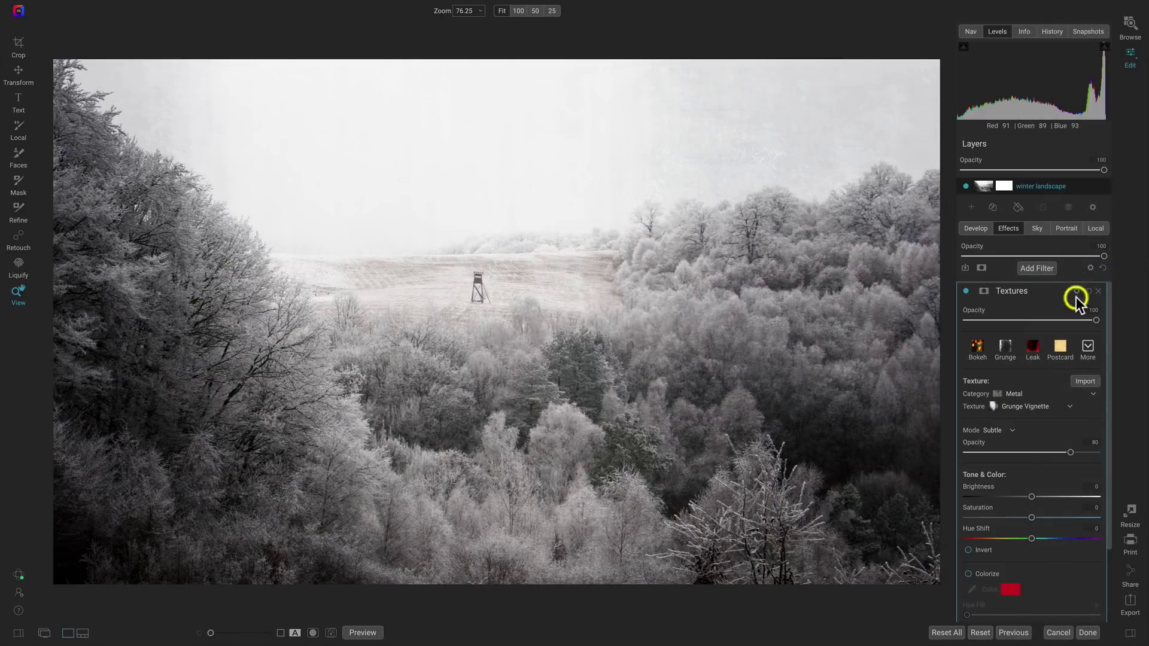
{"action": "left_click", "coordinate": [966, 292]}
{"action": "left_click", "coordinate": [966, 292]}
{"action": "left_click", "coordinate": [966, 291]}
{"action": "left_click", "coordinate": [966, 292]}
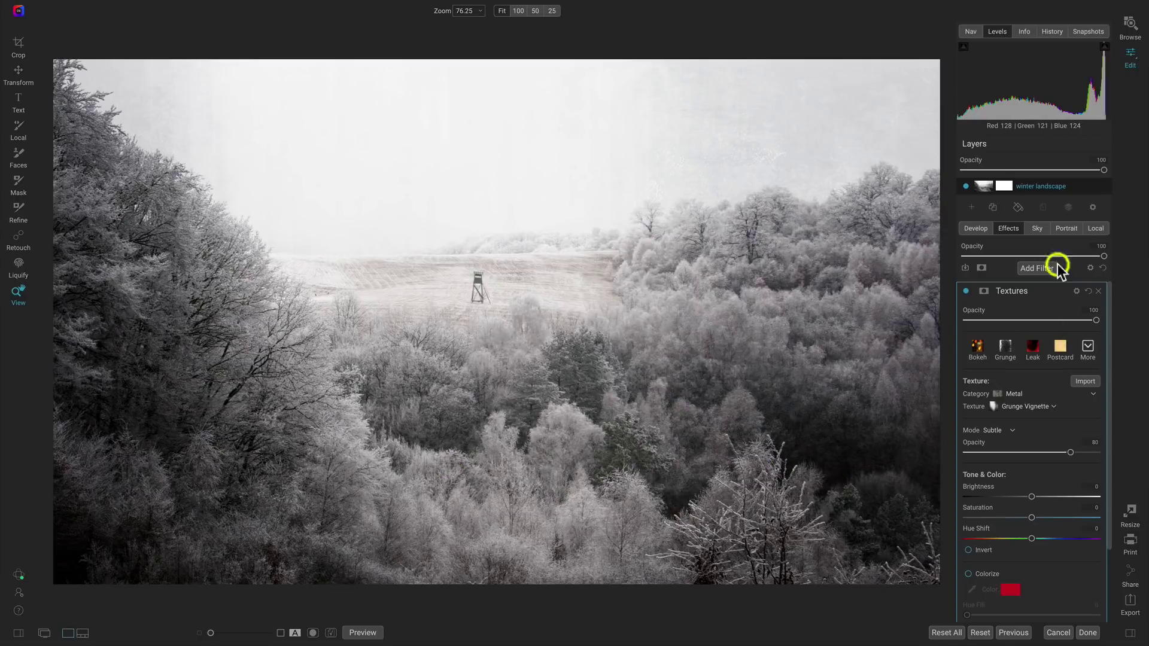
{"action": "left_click", "coordinate": [965, 291]}
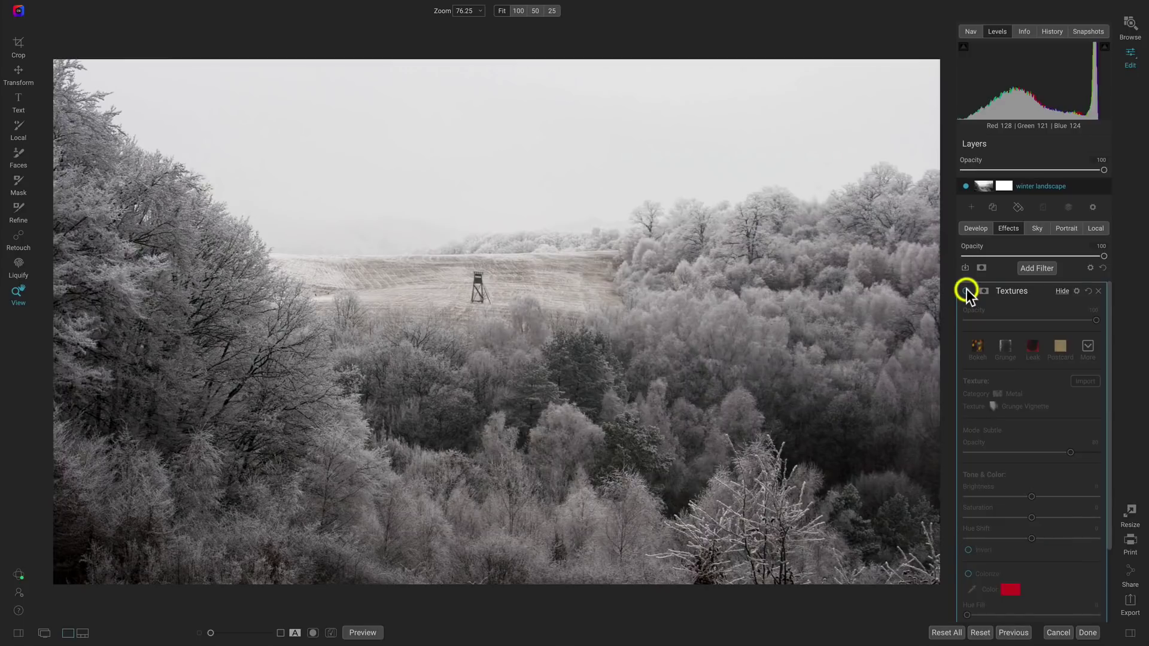
{"action": "left_click", "coordinate": [965, 290]}
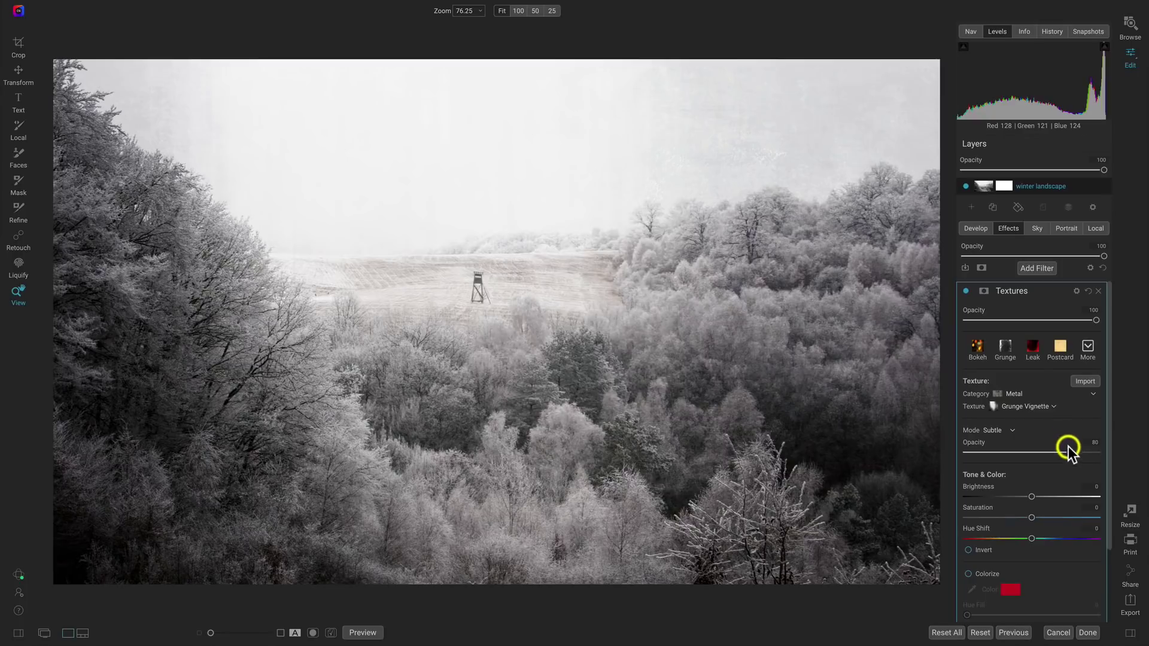
Set the texture's Opacity to 100 and Brightness to -28, and compare the photo with the Textures filter off and on
{"action": "left_click_drag", "start_coordinate": [1070, 453], "coordinate": [1106, 455]}
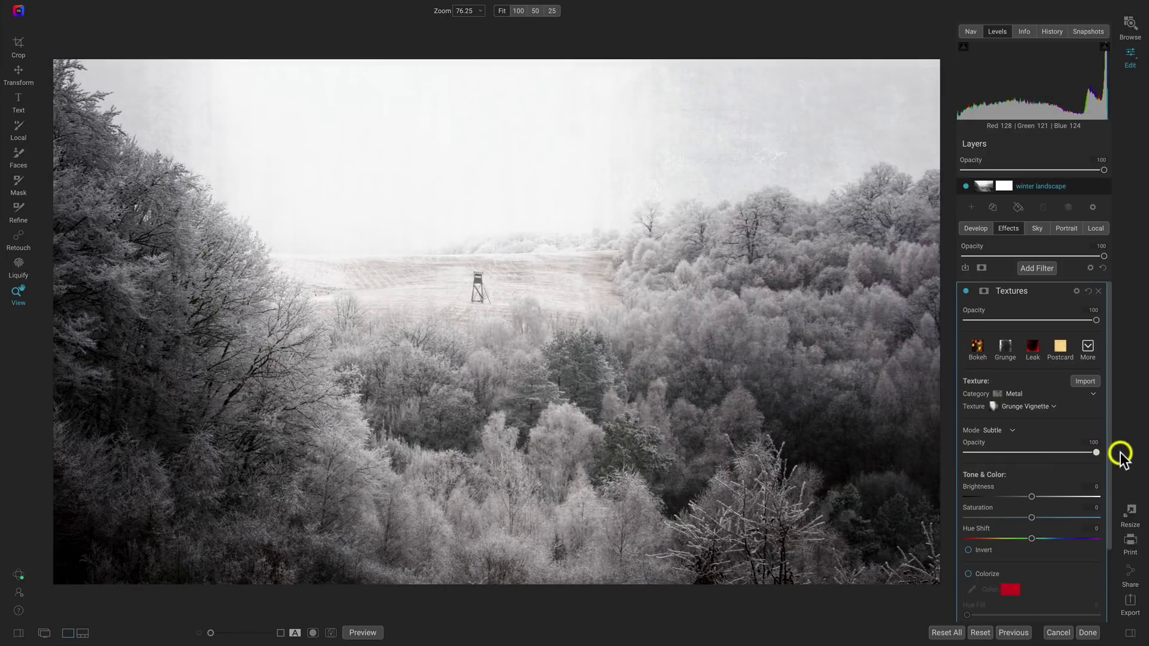
{"action": "left_click_drag", "start_coordinate": [1031, 497], "coordinate": [997, 498]}
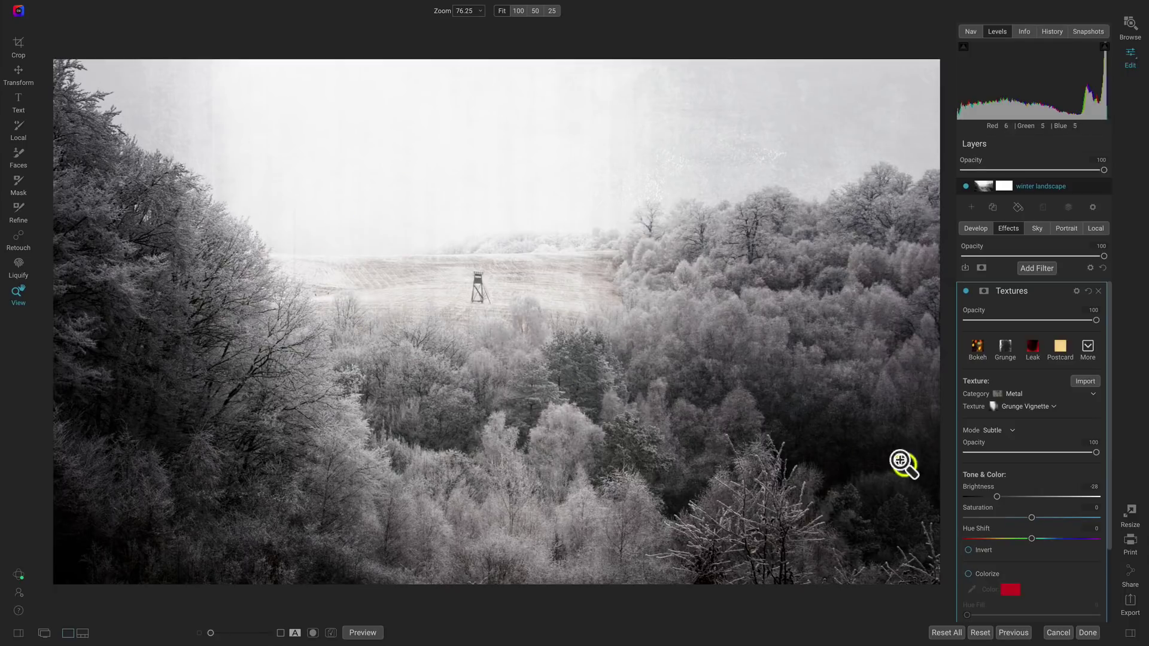
{"action": "left_click", "coordinate": [968, 293]}
{"action": "left_click", "coordinate": [967, 292]}
{"action": "left_click", "coordinate": [967, 293]}
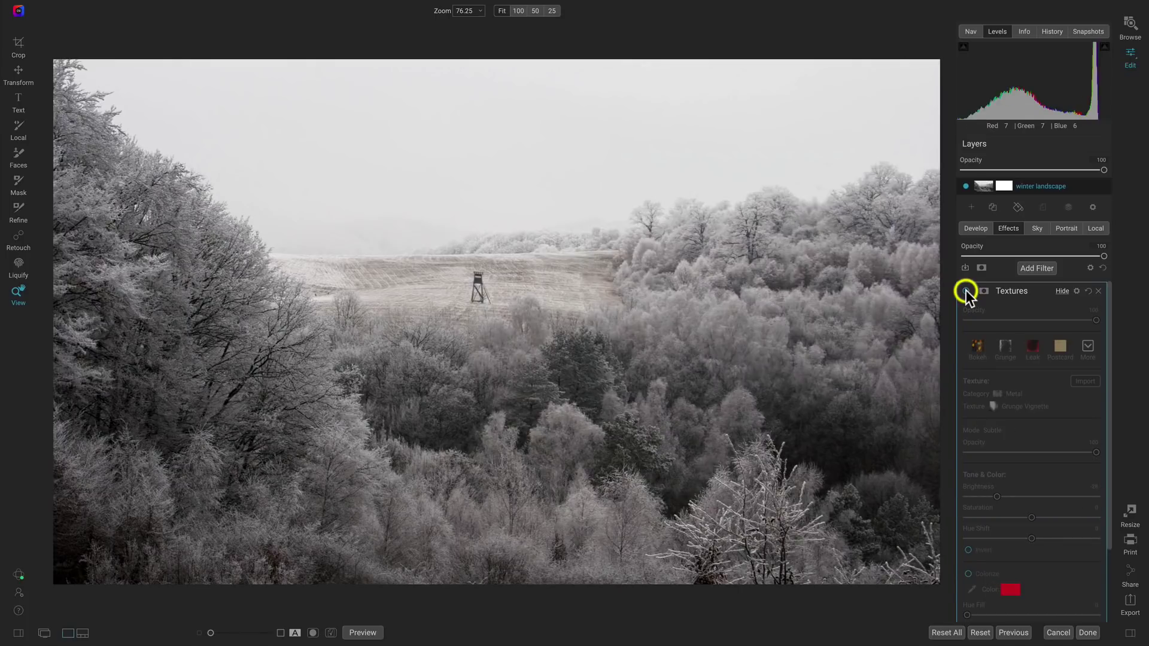
{"action": "left_click", "coordinate": [967, 292]}
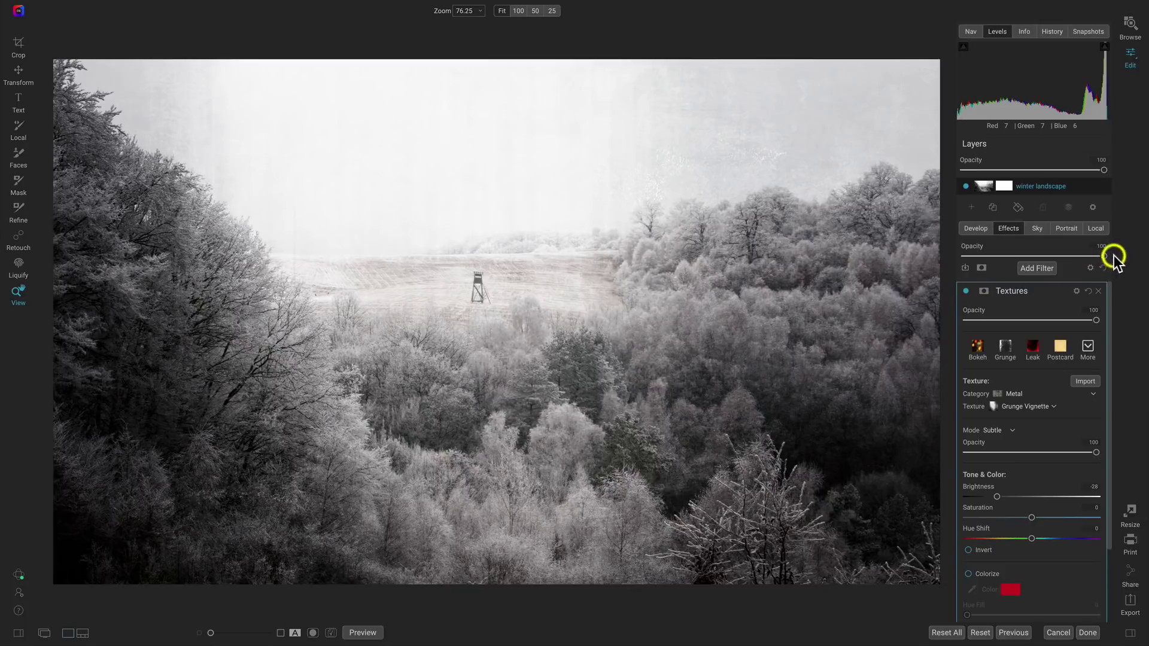
Start a local adjustment on the winter landscape layer and rename it Snow
{"action": "left_click", "coordinate": [1097, 229]}
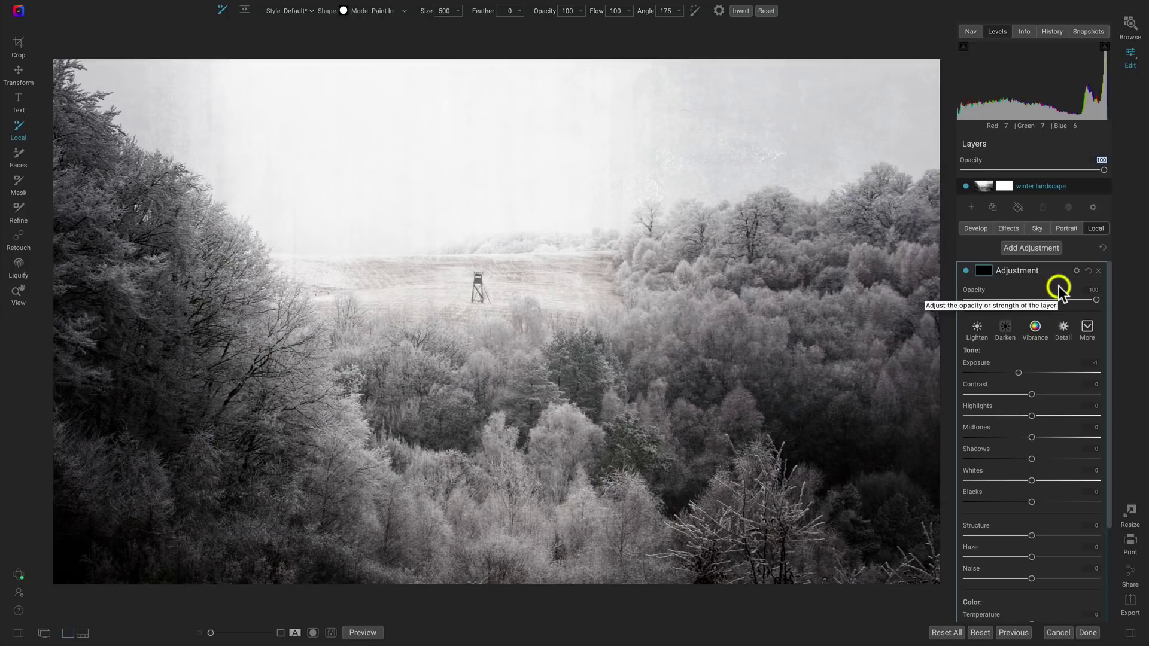
{"action": "left_click", "coordinate": [1097, 228]}
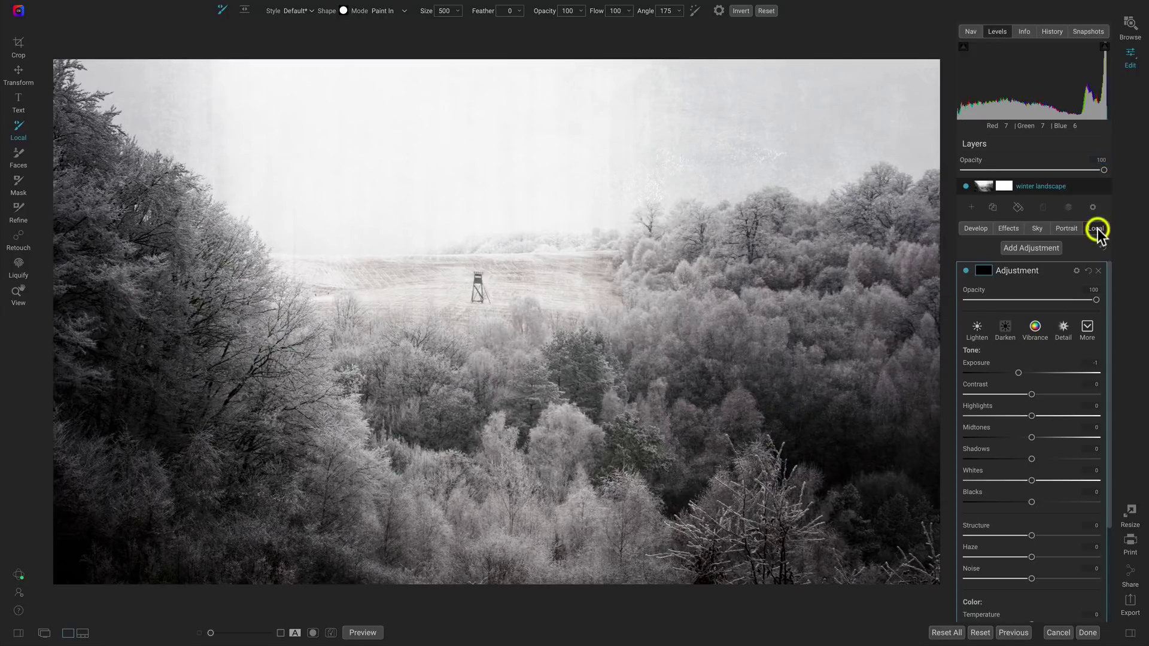
{"action": "double_click", "coordinate": [1008, 272]}
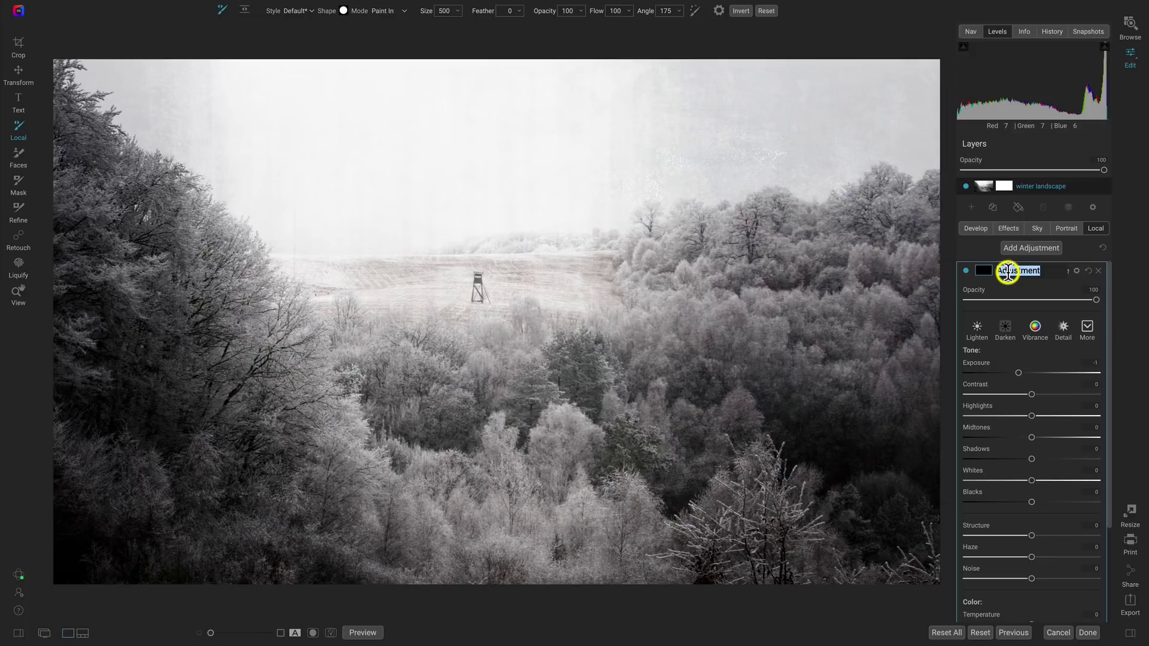
{"action": "type", "text": "Snow"}
{"action": "key", "text": "Return"}
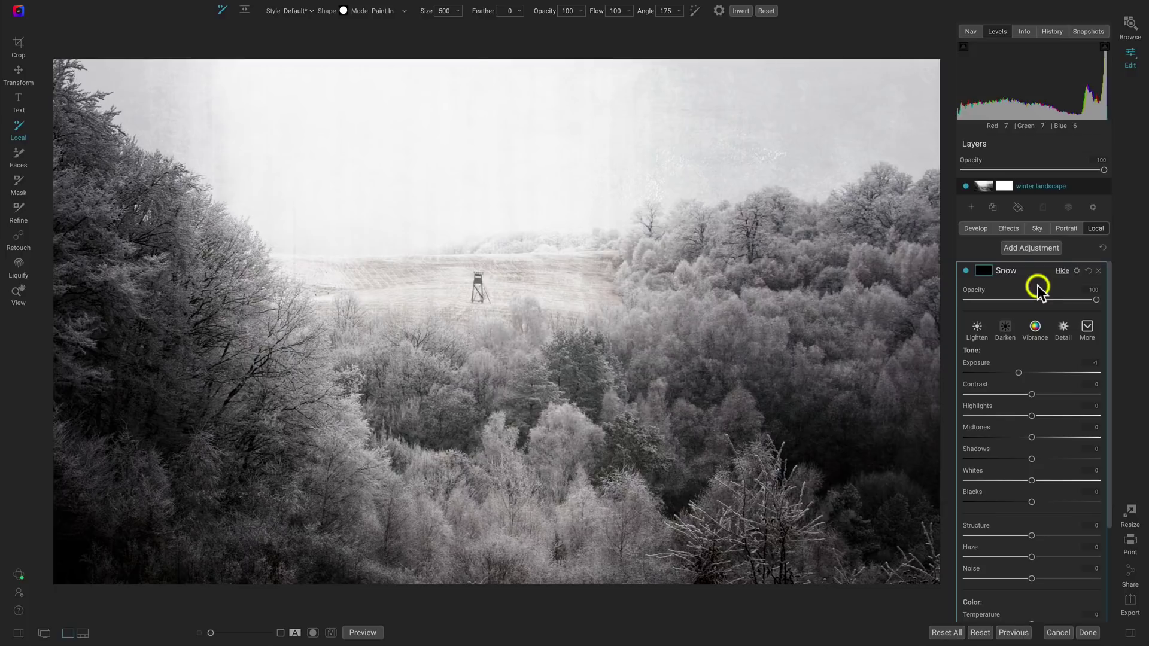
Enable Paint with Color for the Snow adjustment and set the paint color to white
{"action": "scroll", "coordinate": [1027, 367], "scroll_direction": "down", "scroll_amount": 3}
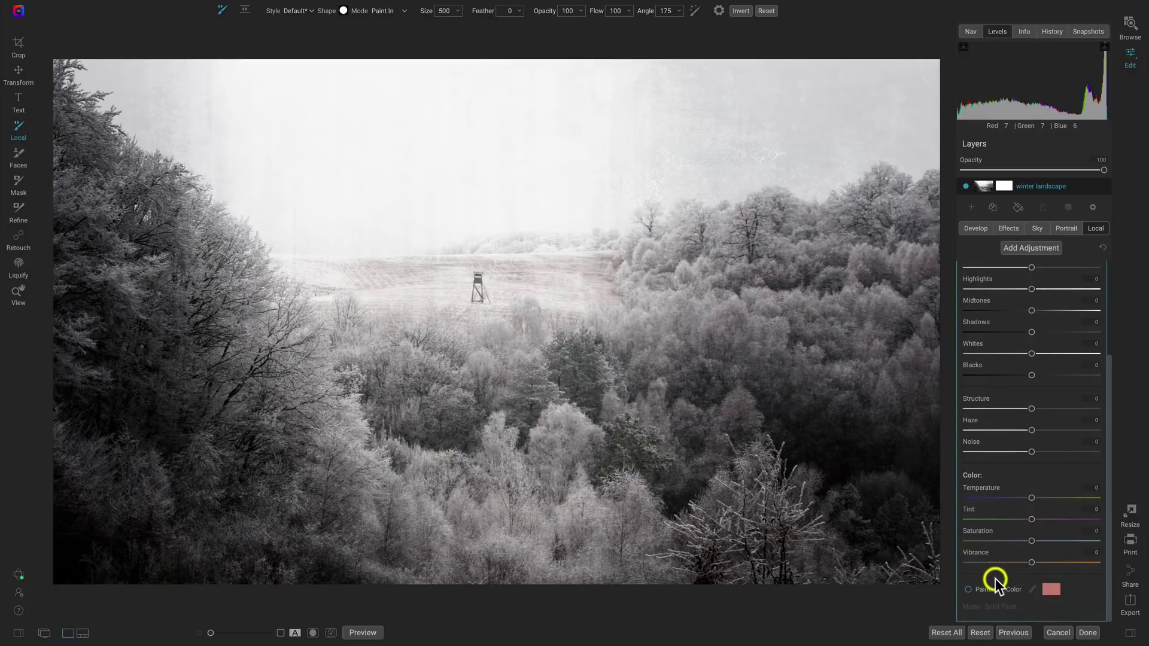
{"action": "left_click", "coordinate": [969, 590]}
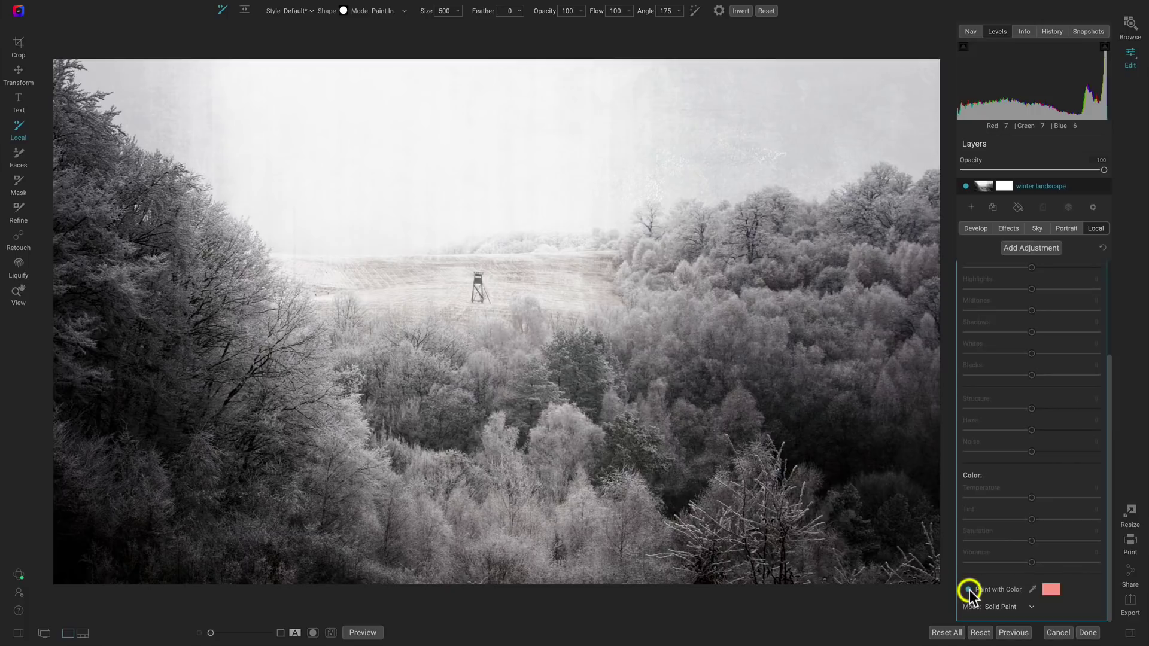
{"action": "left_click", "coordinate": [1051, 588]}
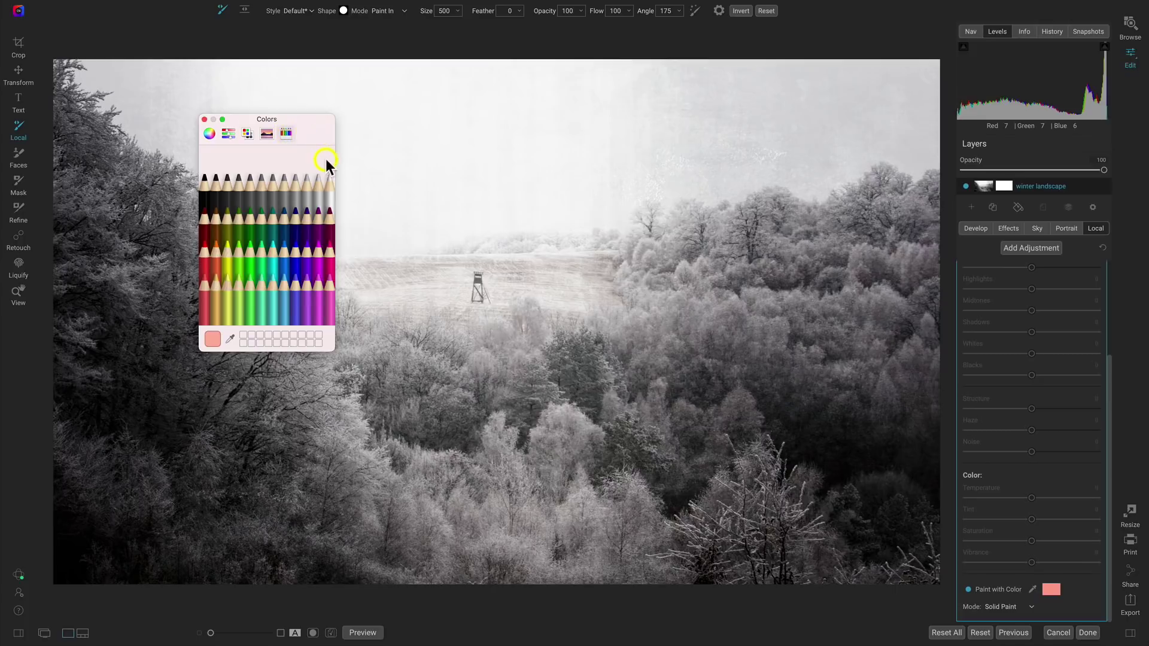
{"action": "left_click", "coordinate": [330, 189]}
{"action": "left_click", "coordinate": [204, 119]}
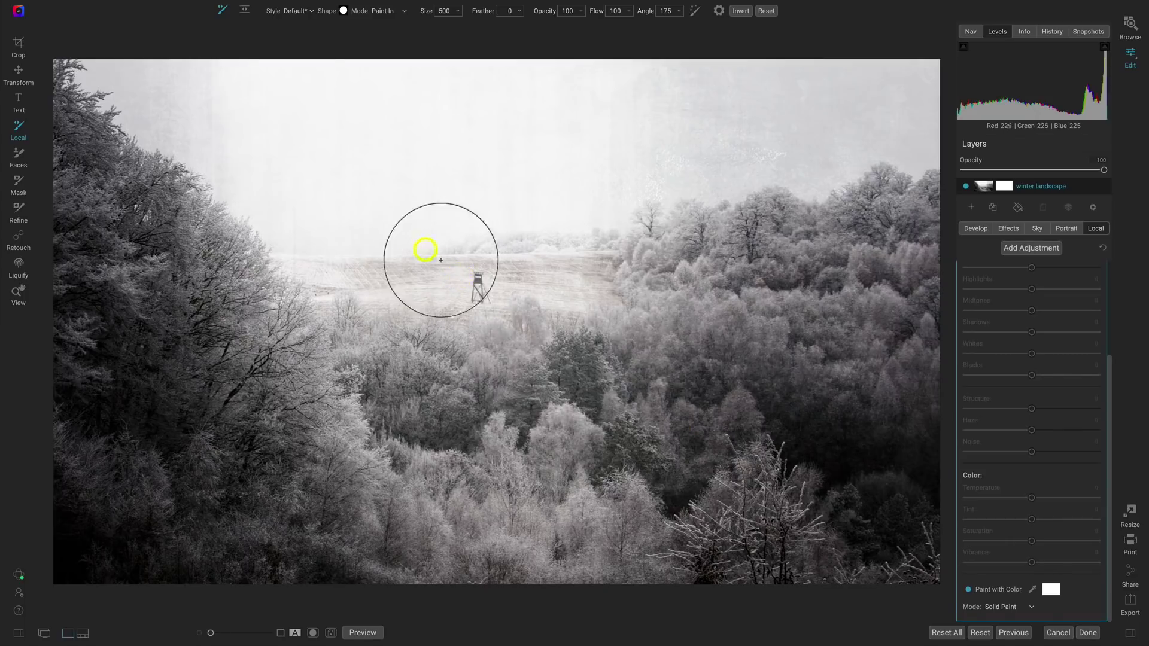
Import the Snow and Frost.abr brush shapes through the Extras Manager into a category named Snow and Frost
{"action": "mouse_move", "coordinate": [220, 7]}
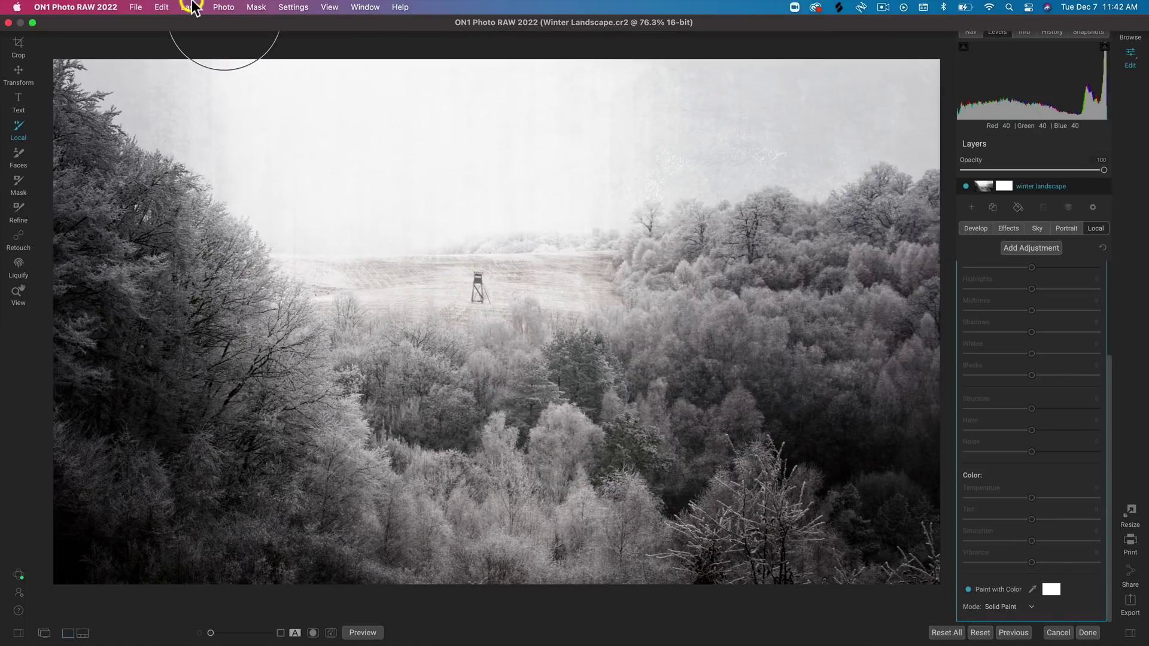
{"action": "left_click", "coordinate": [135, 6]}
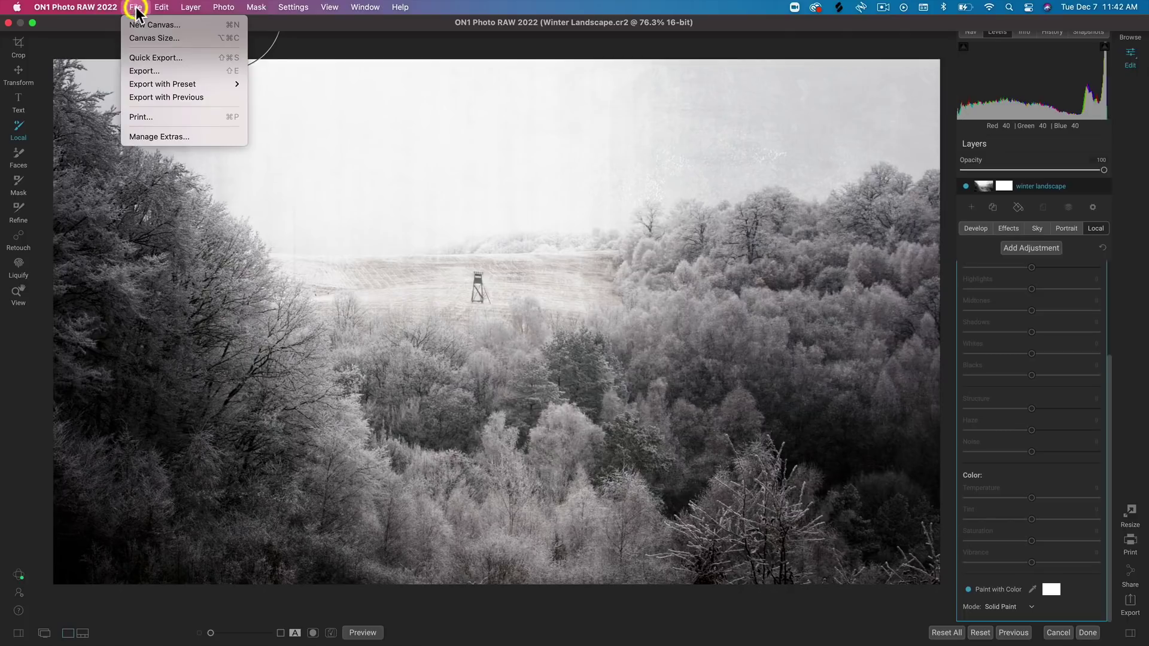
{"action": "left_click", "coordinate": [197, 138]}
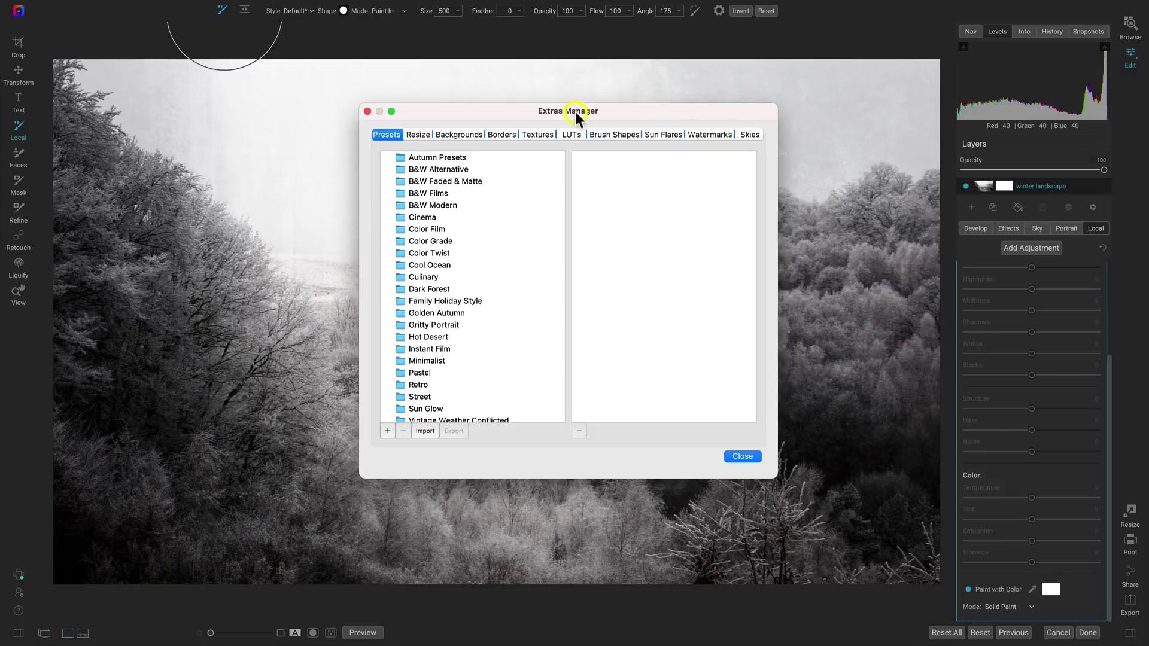
{"action": "left_click", "coordinate": [622, 134]}
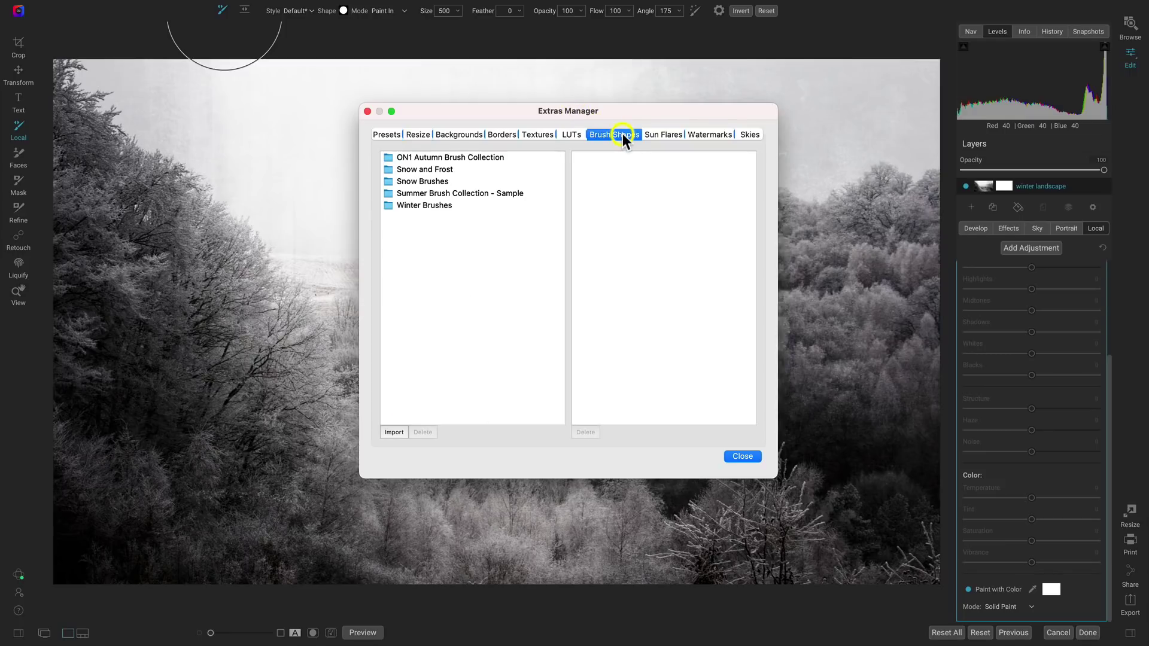
{"action": "left_click", "coordinate": [396, 431]}
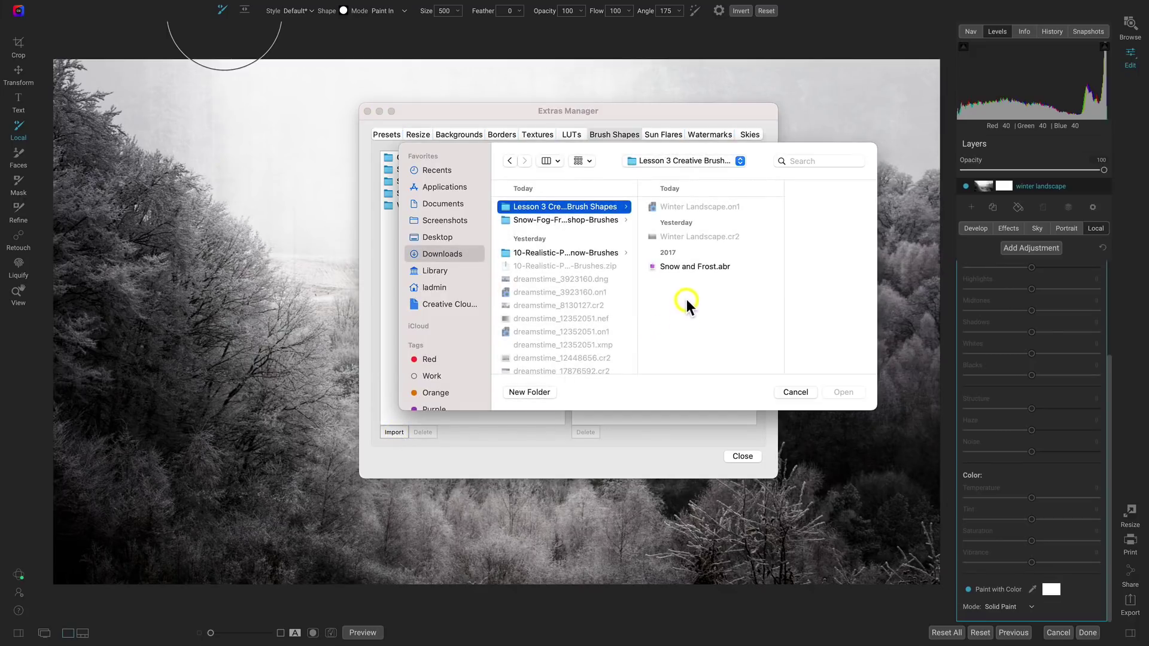
{"action": "left_click", "coordinate": [675, 268]}
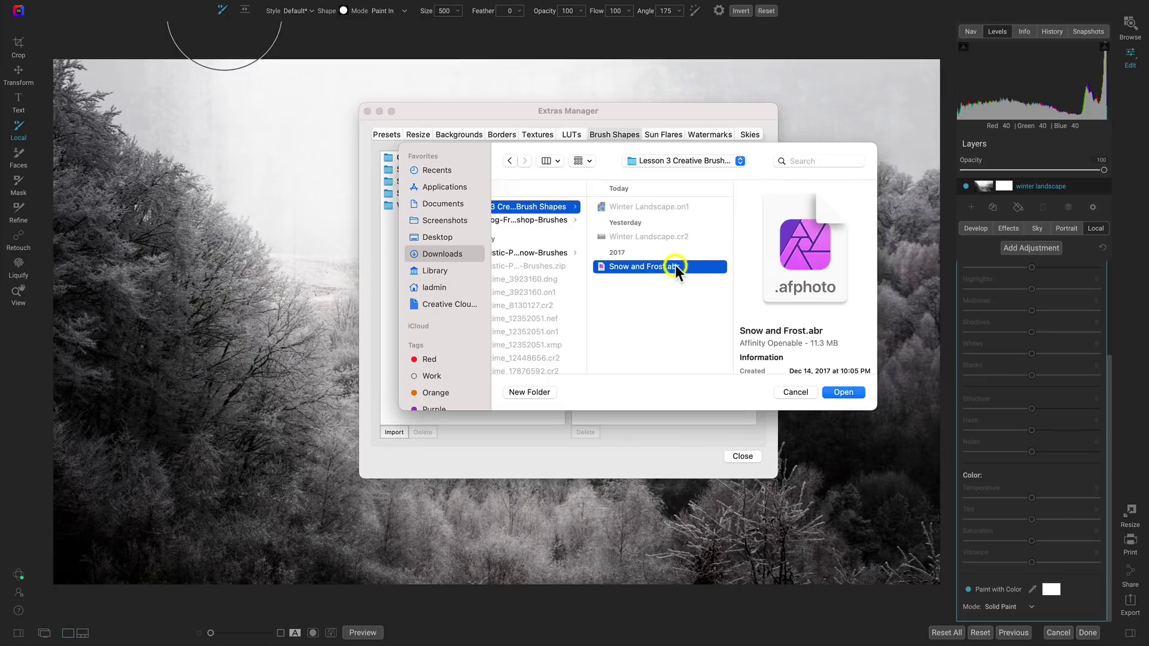
{"action": "left_click", "coordinate": [842, 392]}
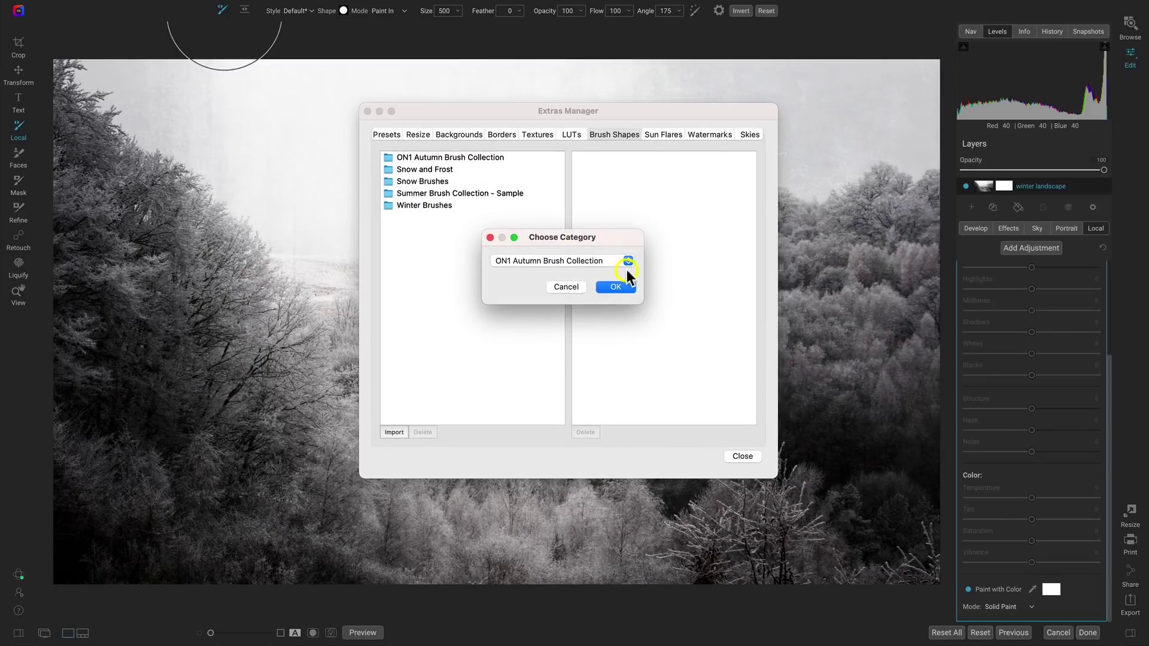
{"action": "left_click", "coordinate": [627, 262]}
{"action": "left_click", "coordinate": [573, 241]}
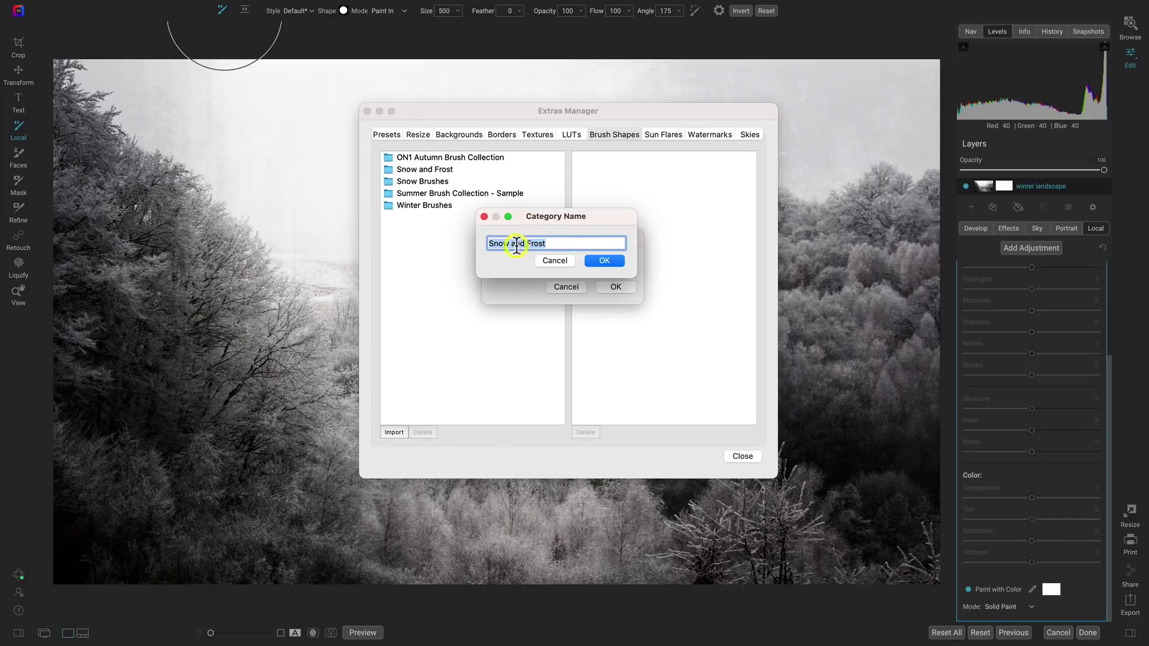
{"action": "left_click", "coordinate": [600, 261]}
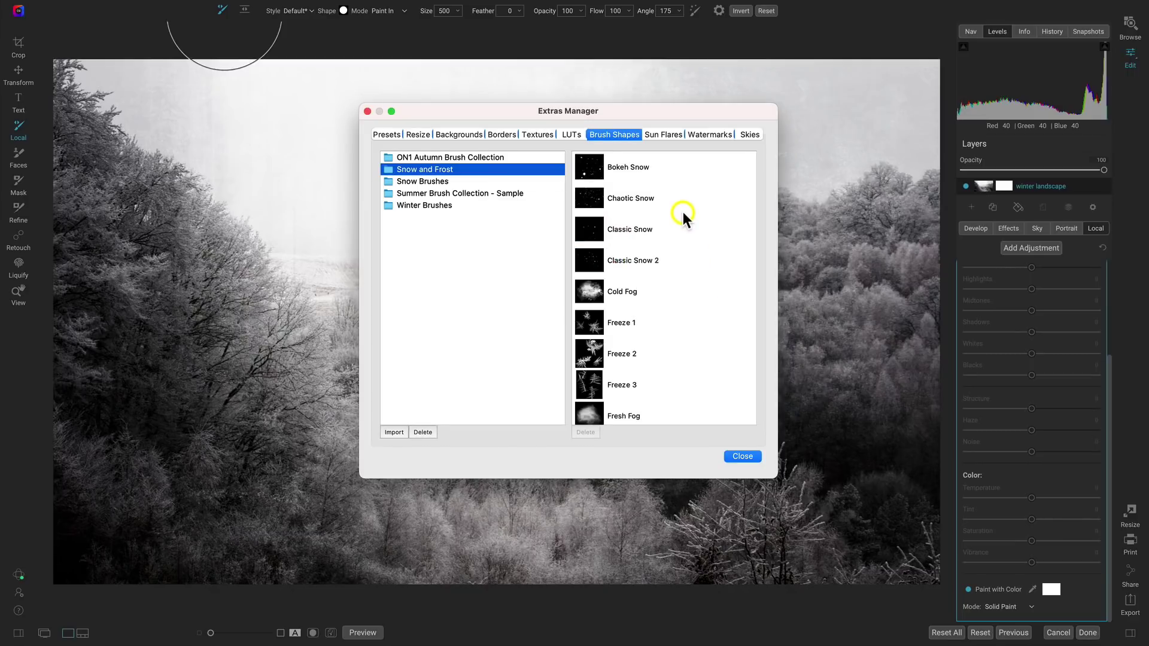
Look through the imported Snow and Frost brush shapes and close the Extras Manager
{"action": "scroll", "coordinate": [688, 189], "scroll_direction": "down", "scroll_amount": 5}
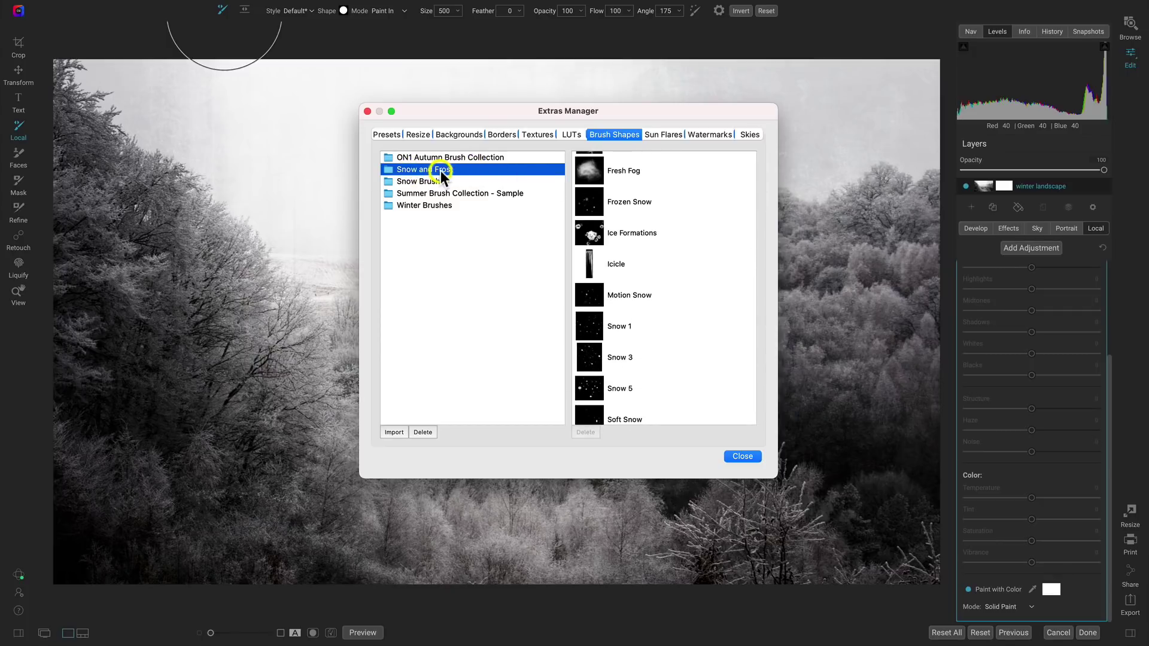
{"action": "scroll", "coordinate": [694, 285], "scroll_direction": "up", "scroll_amount": 5}
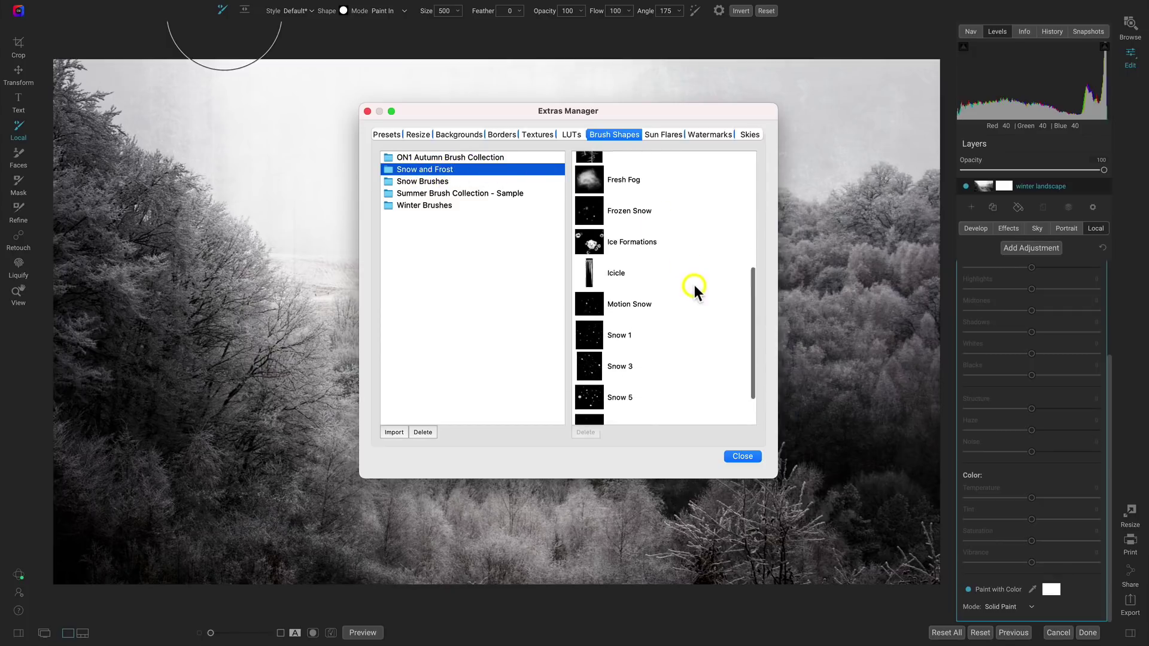
{"action": "scroll", "coordinate": [694, 285], "scroll_direction": "down", "scroll_amount": 3}
{"action": "scroll", "coordinate": [694, 285], "scroll_direction": "down", "scroll_amount": 3}
{"action": "scroll", "coordinate": [694, 285], "scroll_direction": "up", "scroll_amount": 6}
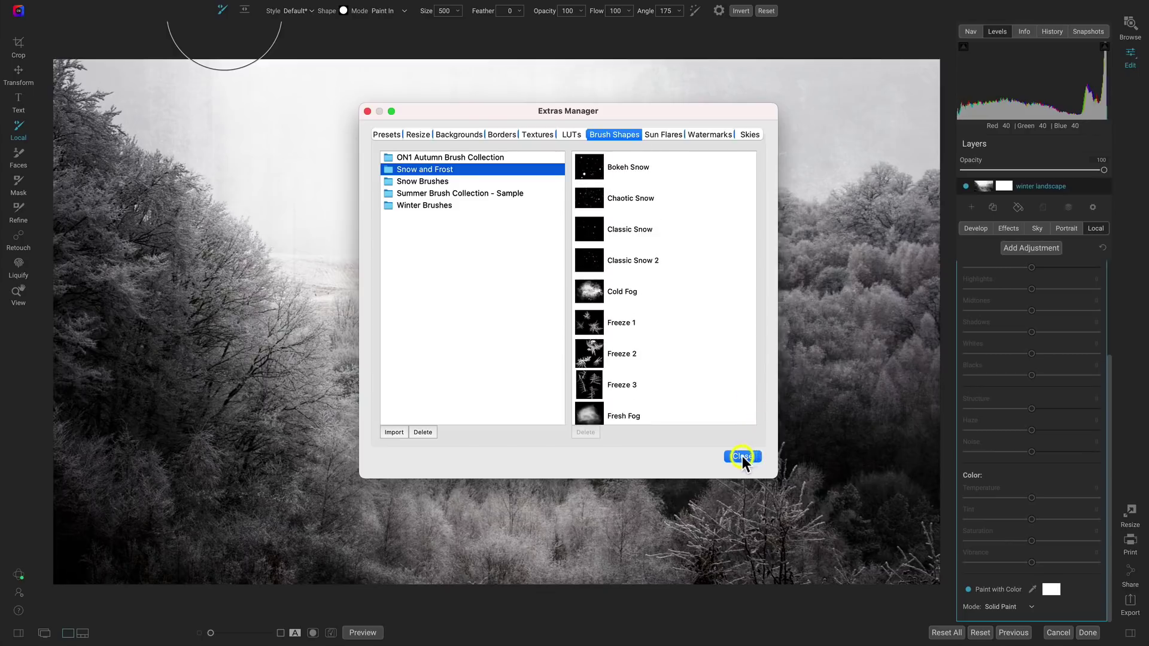
{"action": "left_click", "coordinate": [742, 456]}
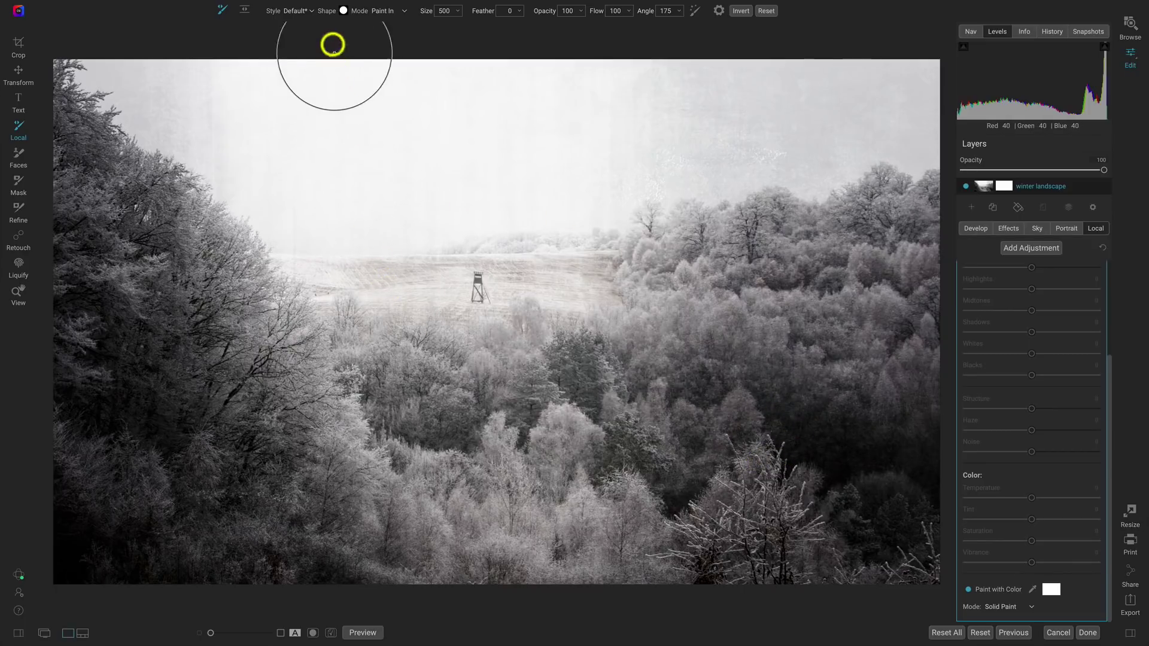
Choose the Chaotic Snow brush shape from the Snow and Frost set and enlarge the brush size to 1800
{"action": "left_click", "coordinate": [343, 11]}
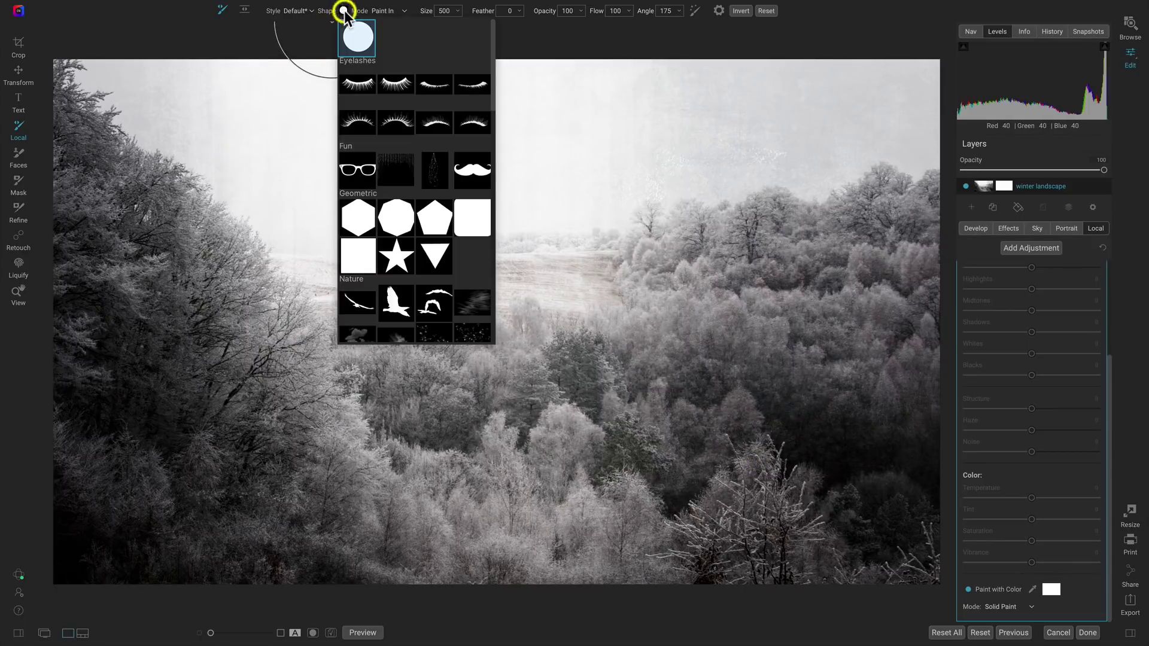
{"action": "scroll", "coordinate": [432, 127], "scroll_direction": "down", "scroll_amount": 5}
{"action": "scroll", "coordinate": [433, 131], "scroll_direction": "down", "scroll_amount": 8}
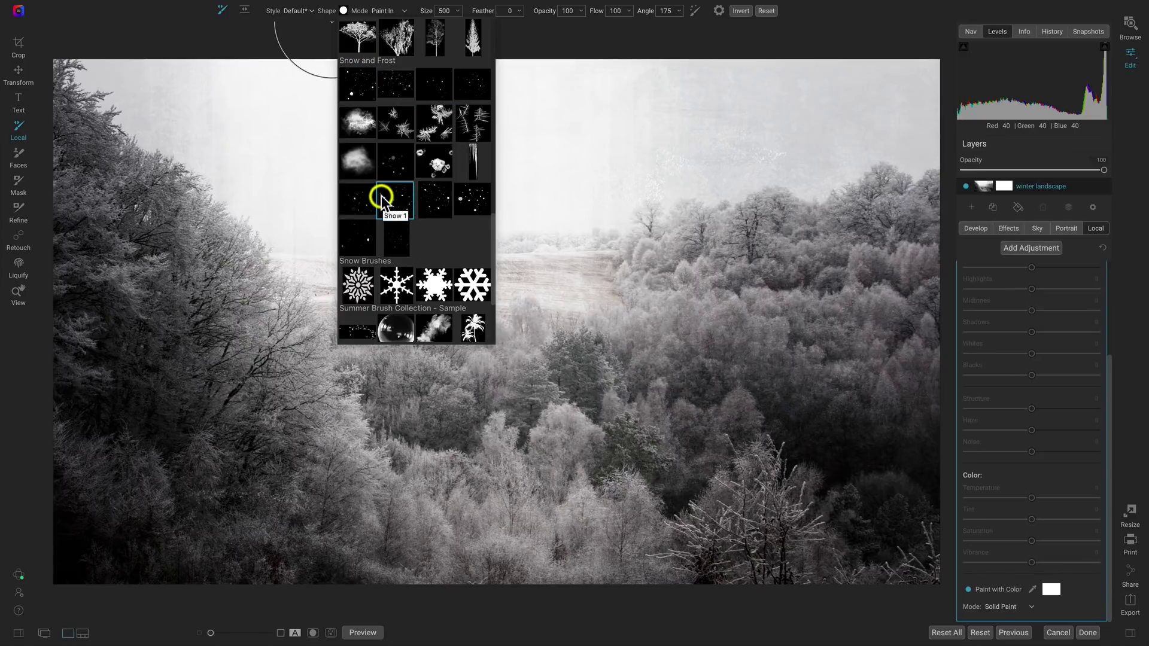
{"action": "left_click", "coordinate": [393, 86]}
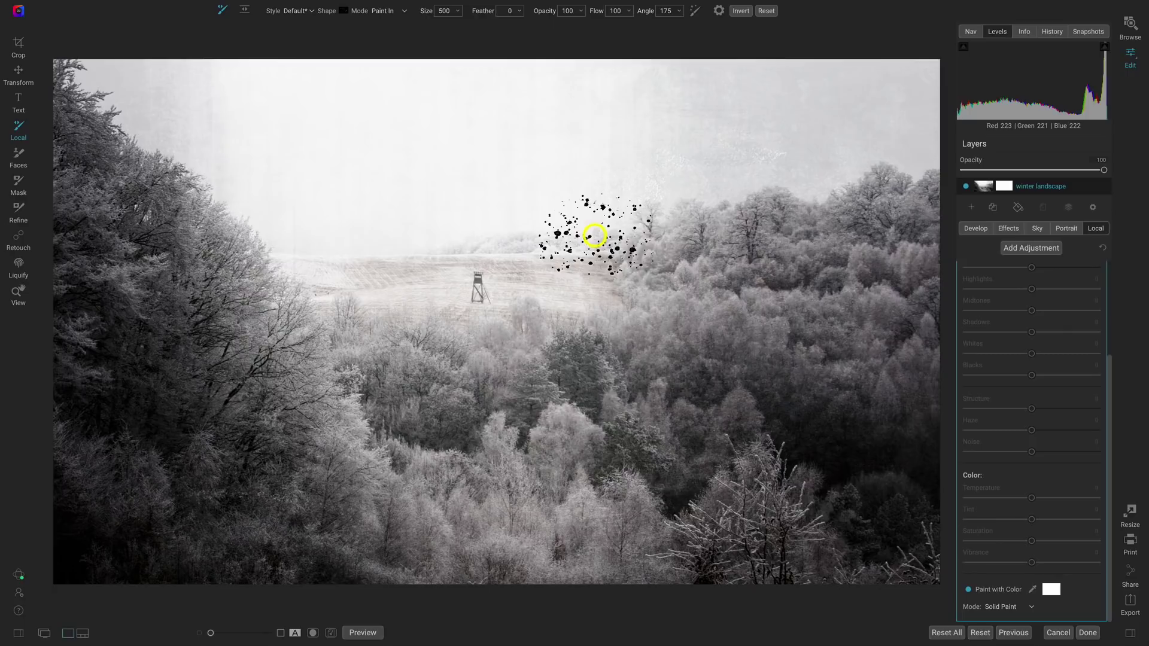
{"action": "key", "text": "bracketright"}
{"action": "key", "text": "bracketright"}
{"action": "key", "text": "bracketright"}
{"action": "key", "text": "bracketright"}
{"action": "key", "text": "bracketright"}
{"action": "key", "text": "bracketright"}
{"action": "key", "text": "bracketright"}
{"action": "key", "text": "bracketright"}
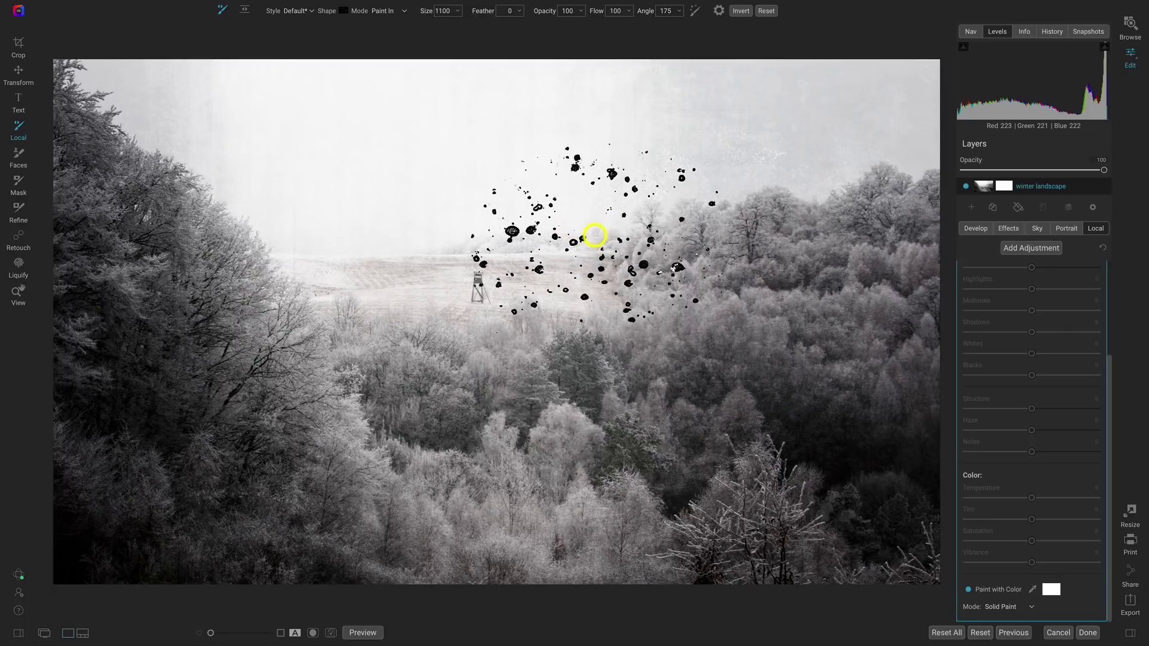
{"action": "key", "text": "bracketright"}
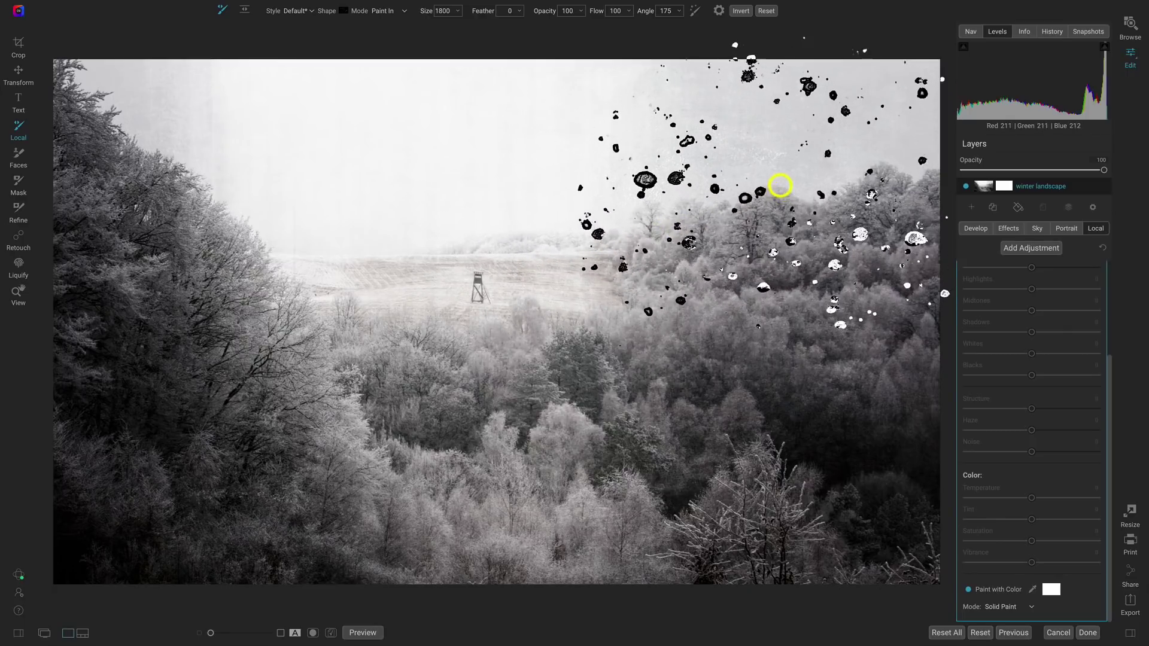
Stamp white snow across the sky and forest, changing the brush angle to 101 and to 20 between stamps
{"action": "left_click", "coordinate": [788, 169]}
{"action": "left_click", "coordinate": [449, 456]}
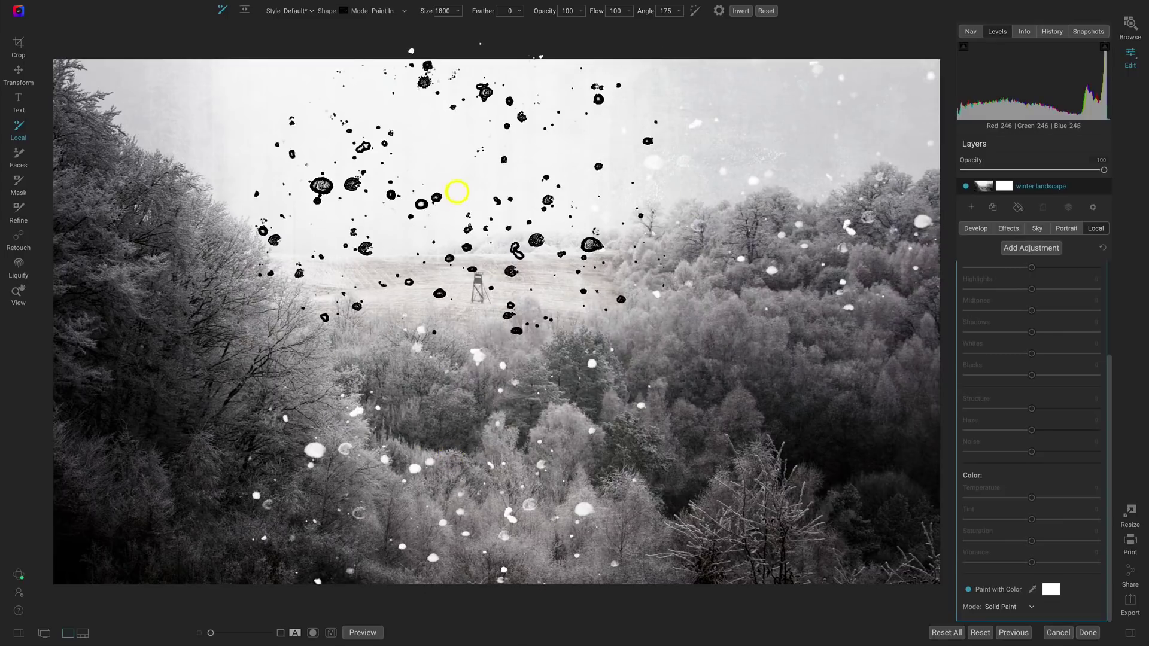
{"action": "left_click", "coordinate": [495, 252]}
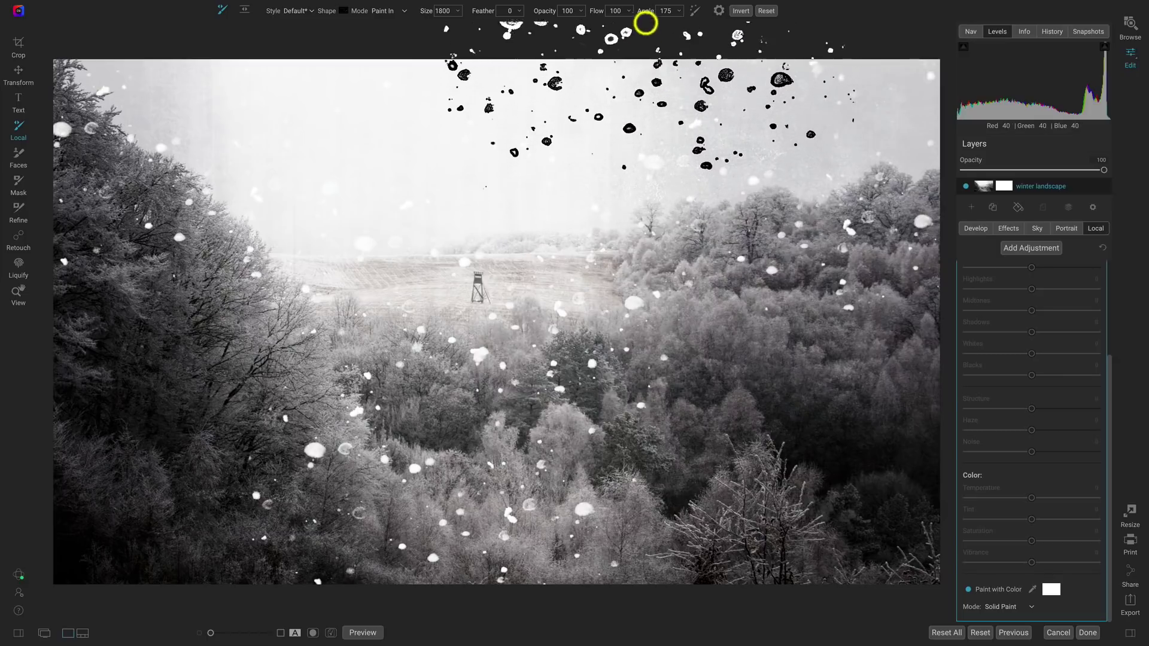
{"action": "left_click_drag", "start_coordinate": [649, 13], "coordinate": [621, 16]}
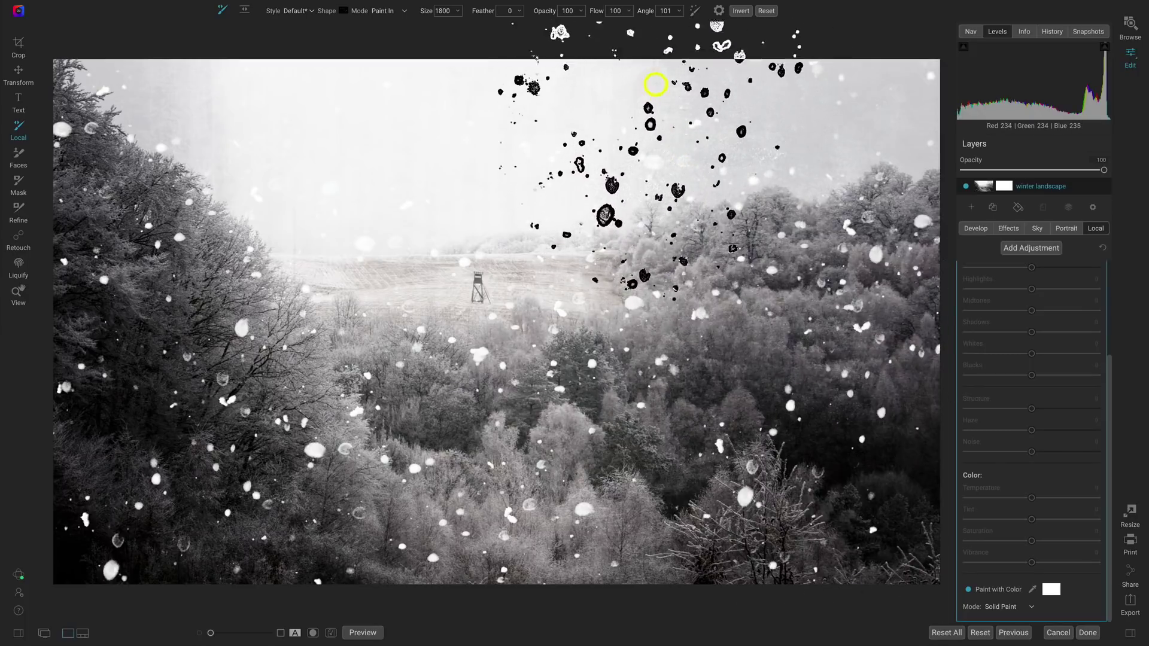
{"action": "left_click_drag", "start_coordinate": [654, 18], "coordinate": [623, 10]}
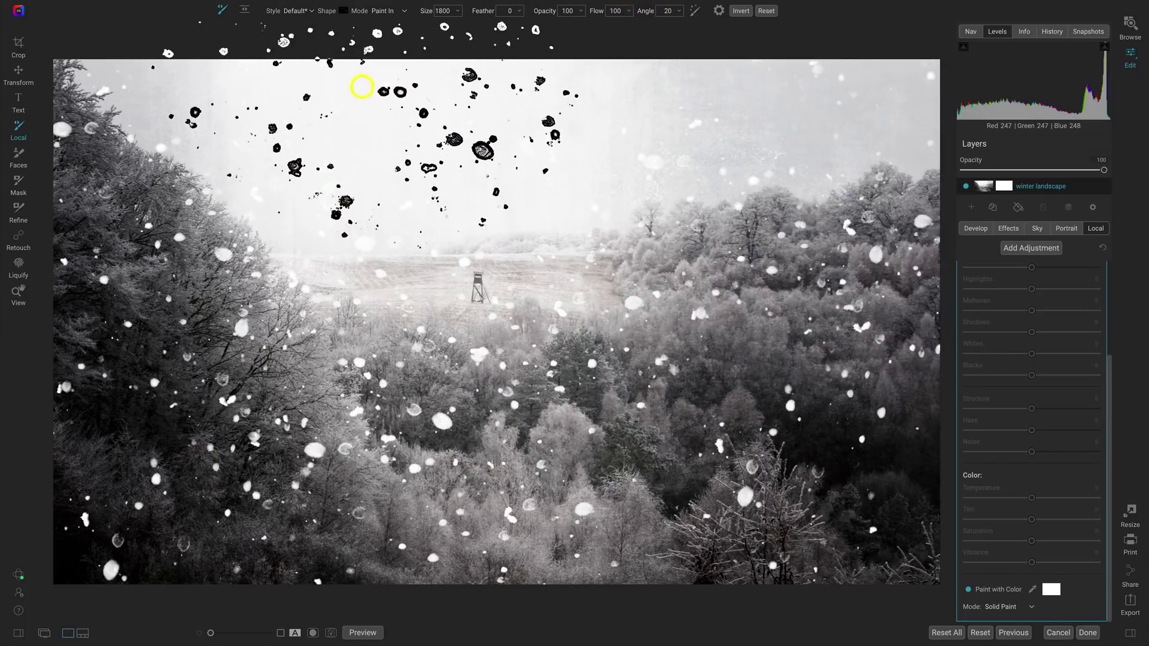
Choose another falling-snow brush shape from the Snow and Frost set, enlarge it to 2400 and stamp bigger flakes over the photo
{"action": "left_click", "coordinate": [349, 10]}
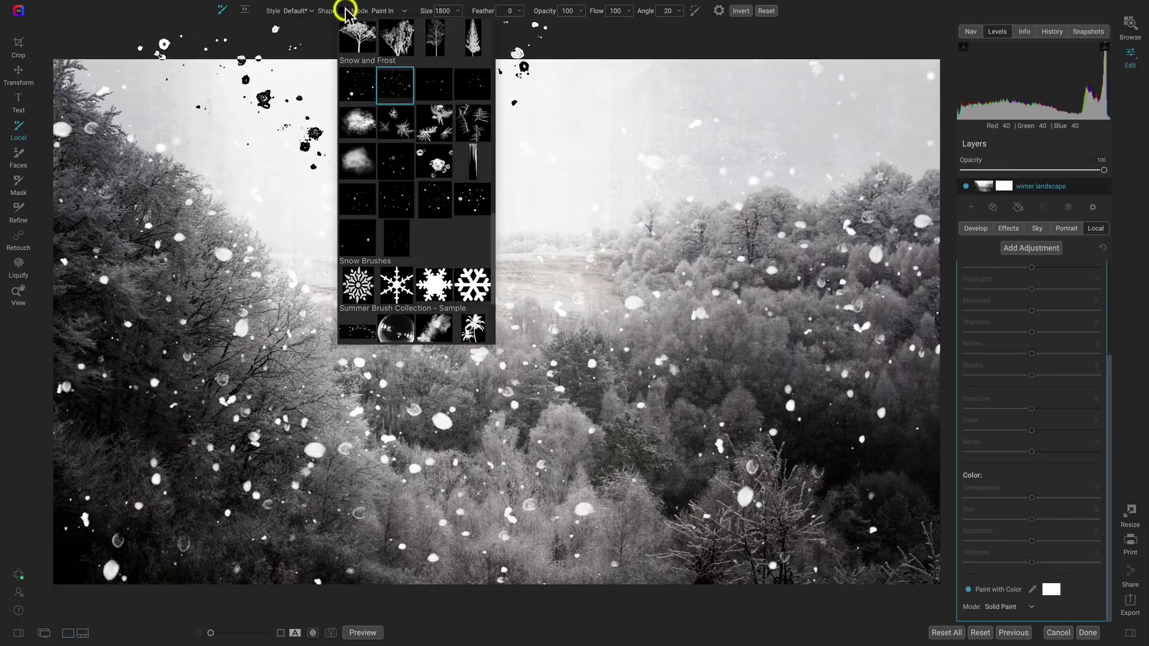
{"action": "left_click", "coordinate": [422, 206]}
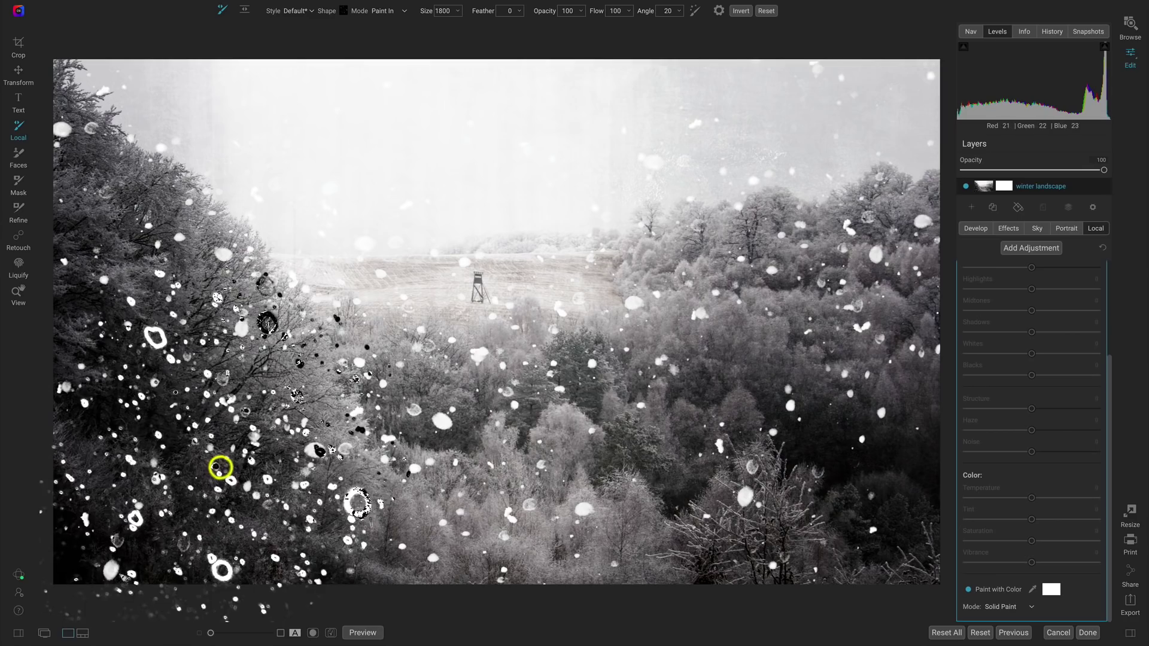
{"action": "key", "text": "bracketright"}
{"action": "key", "text": "bracketright"}
{"action": "key", "text": "bracketright"}
{"action": "key", "text": "bracketright"}
{"action": "key", "text": "bracketright"}
{"action": "key", "text": "bracketright"}
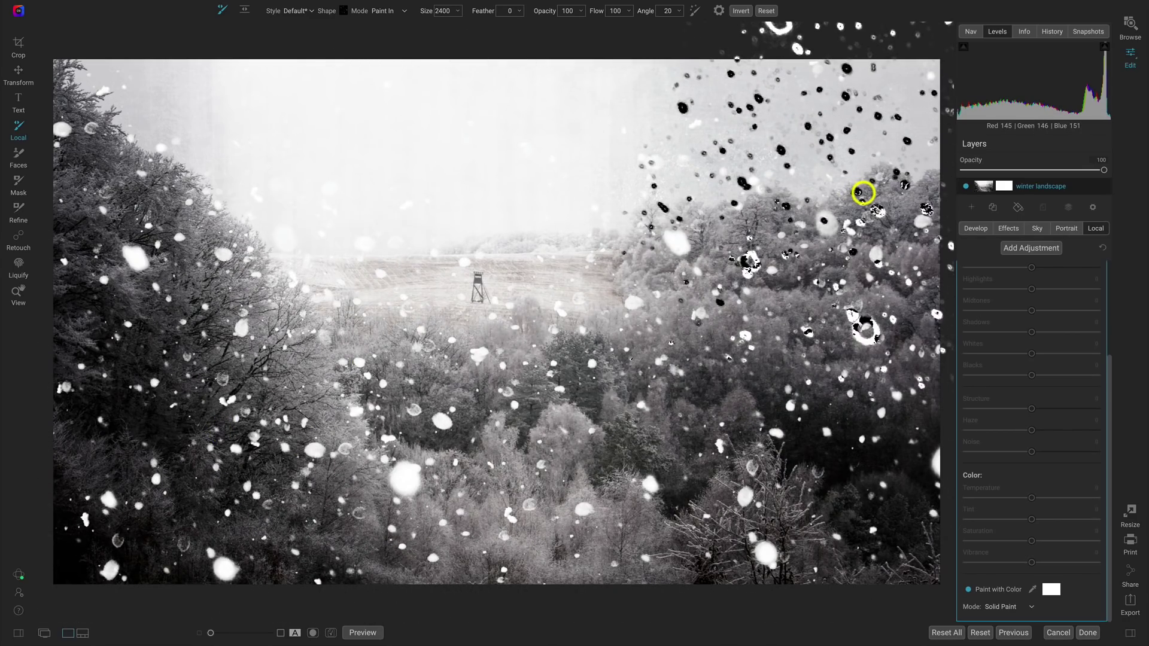
{"action": "key", "text": "z"}
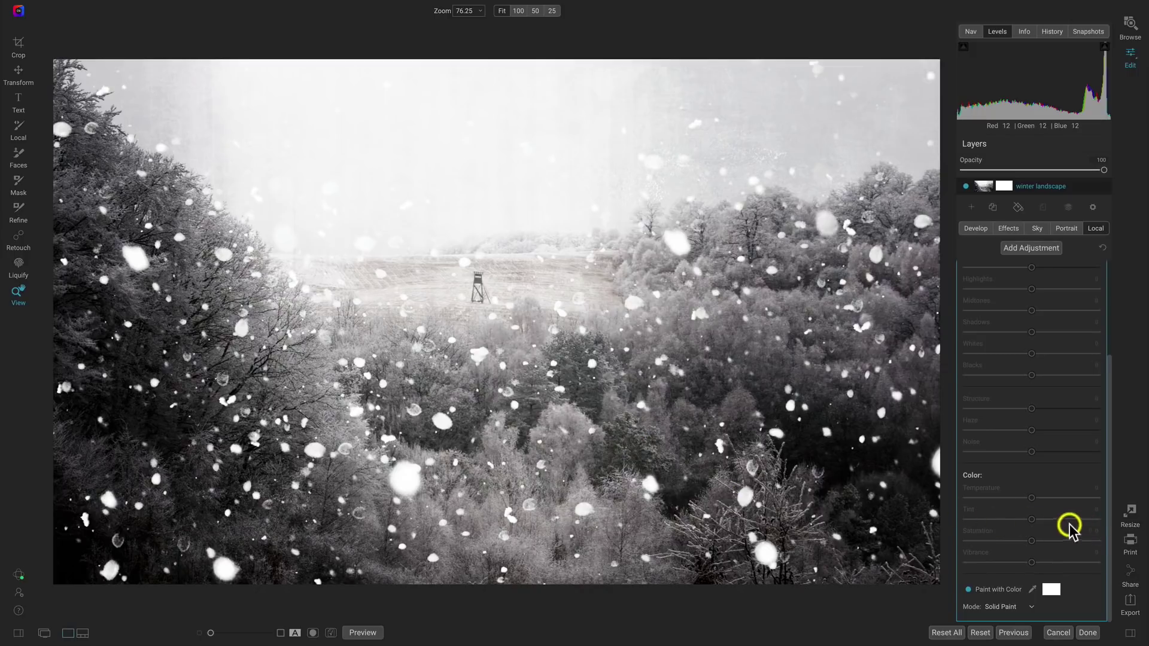
Collapse the Snow adjustment and add a new local adjustment named Ice & Frost
{"action": "scroll", "coordinate": [1065, 526], "scroll_direction": "up", "scroll_amount": 3}
{"action": "mouse_move", "coordinate": [1035, 276]}
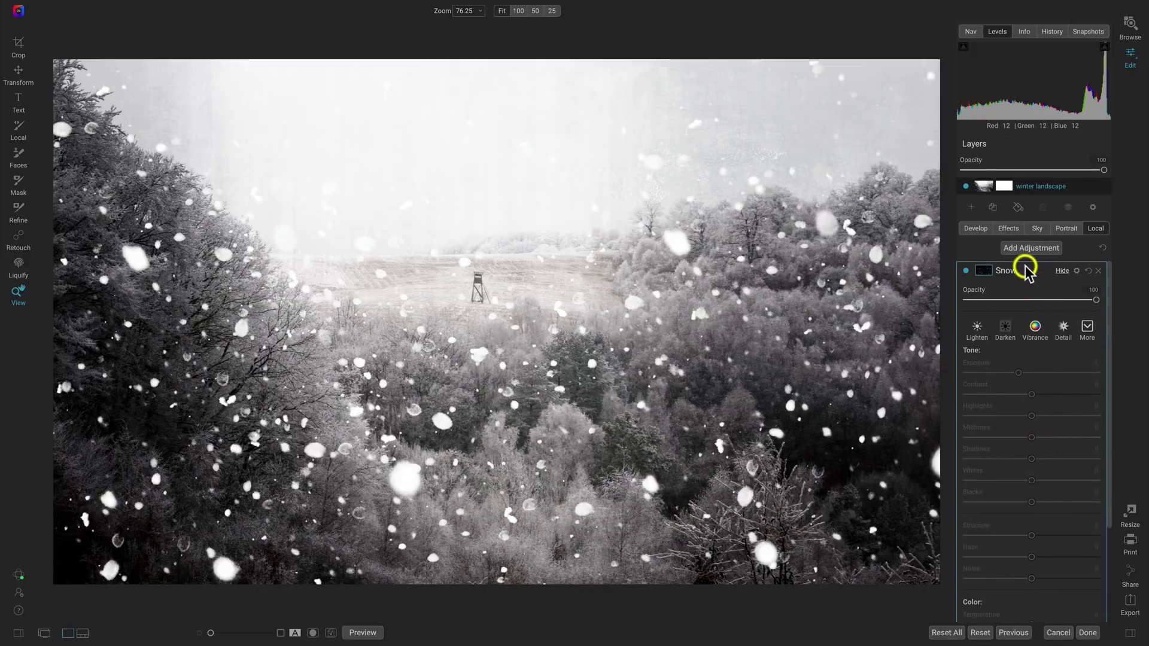
{"action": "left_click", "coordinate": [1062, 272]}
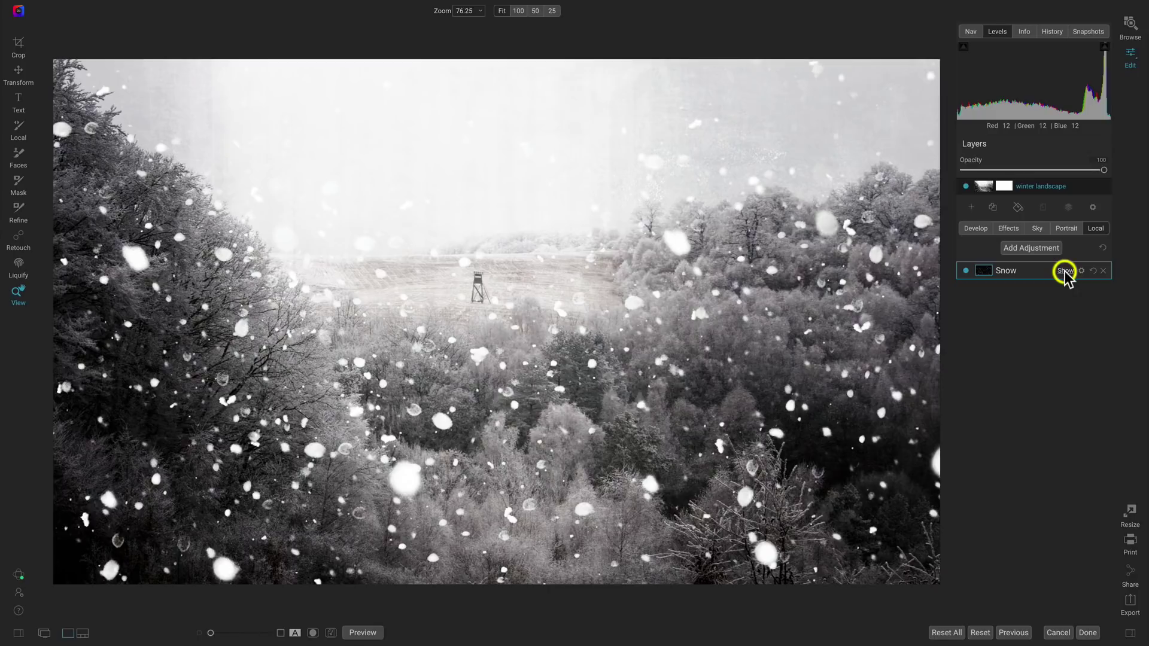
{"action": "left_click", "coordinate": [1032, 248]}
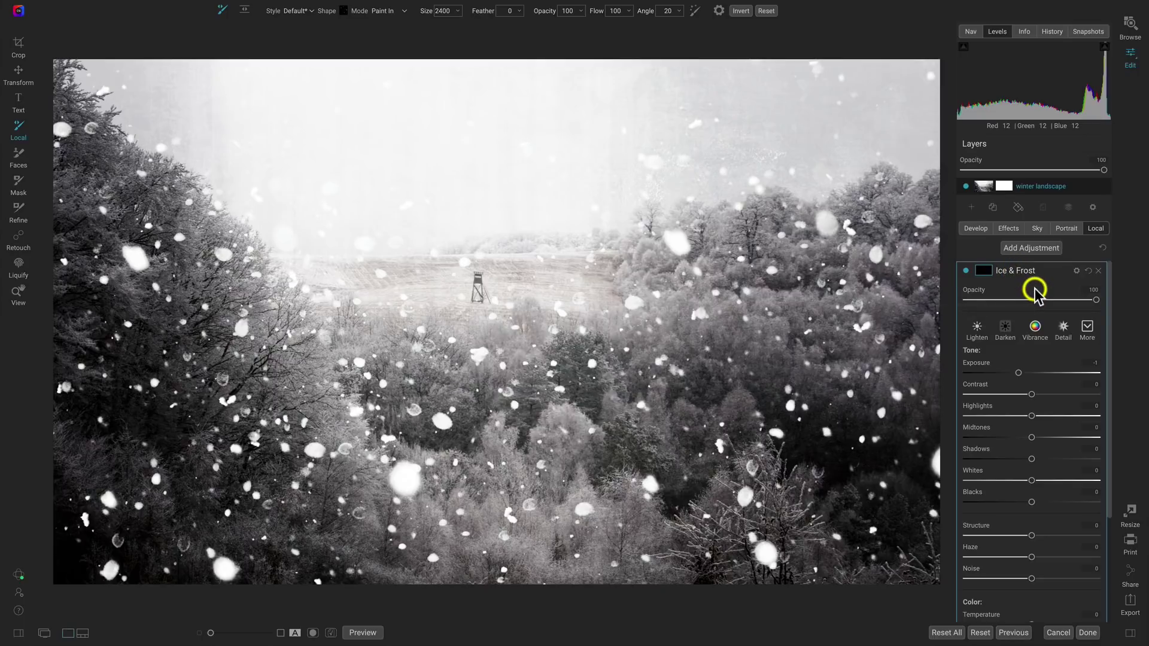
Enable Paint with Color on the Ice & Frost adjustment and set the paint color to the white Snow pencil
{"action": "scroll", "coordinate": [1034, 292], "scroll_direction": "down", "scroll_amount": 3}
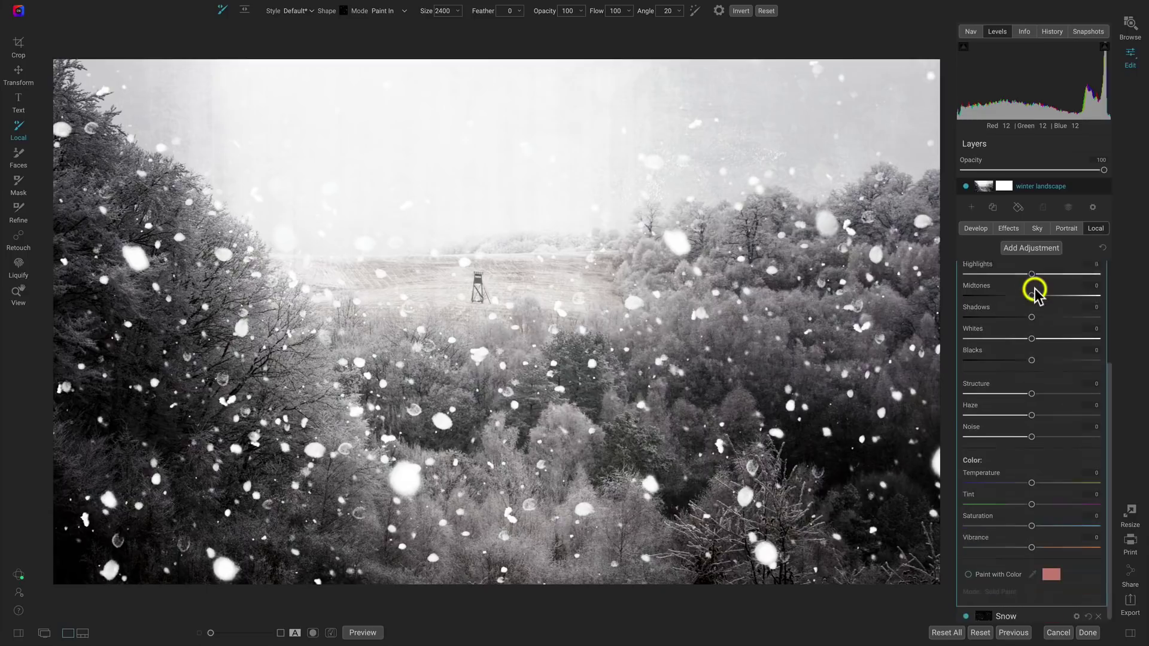
{"action": "left_click", "coordinate": [968, 571]}
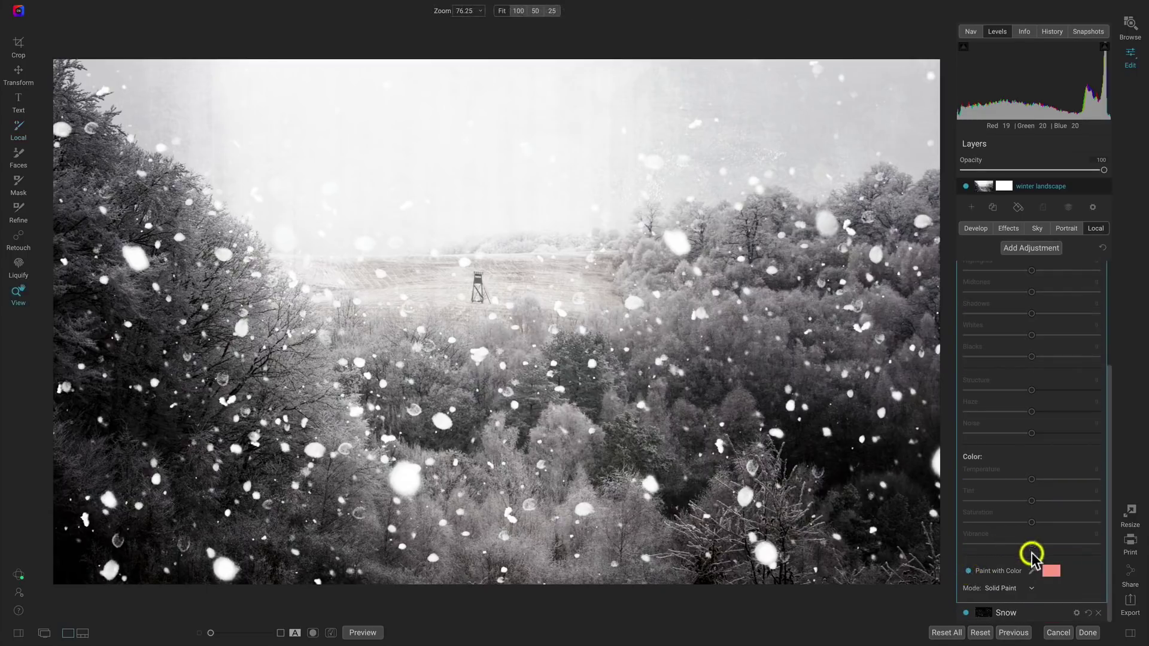
{"action": "left_click", "coordinate": [1052, 571]}
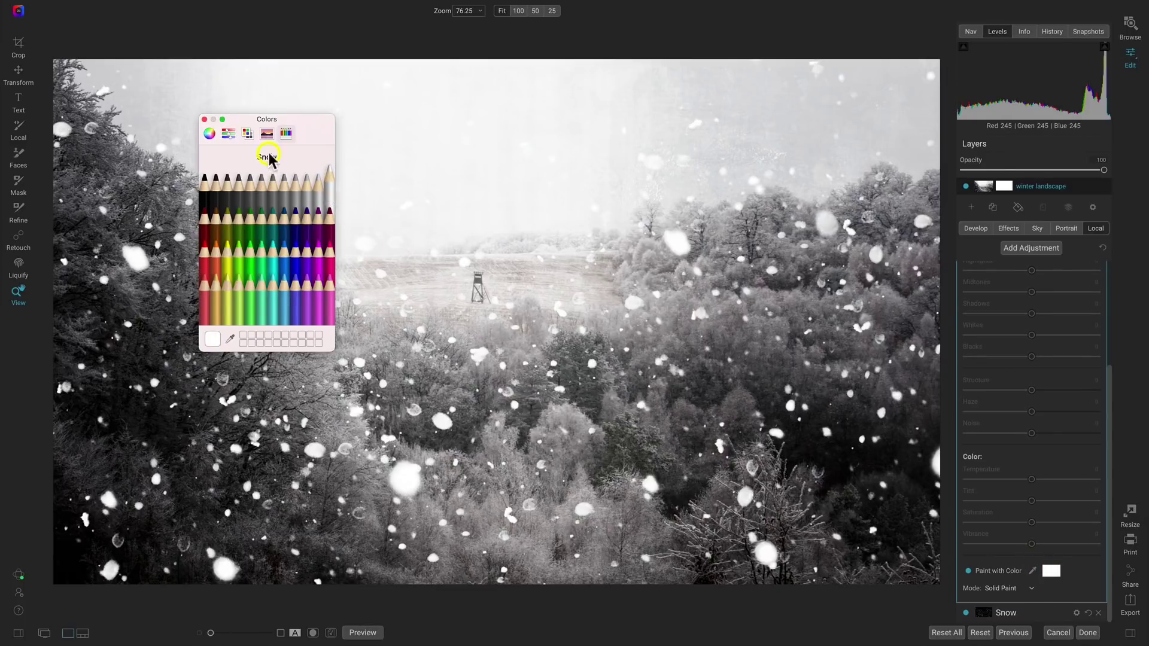
{"action": "left_click", "coordinate": [204, 119]}
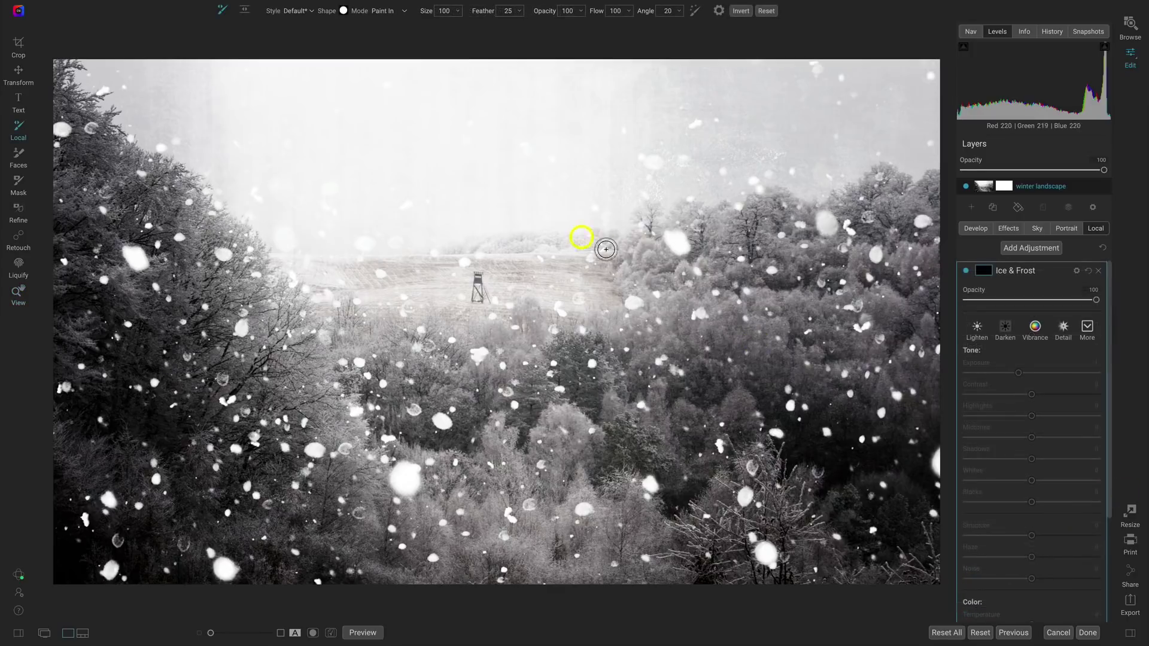
Choose the icicle brush shape from Snow and Frost, enlarge it to 1400 and stamp icicles hanging from the photo's upper right edge
{"action": "left_click", "coordinate": [343, 10]}
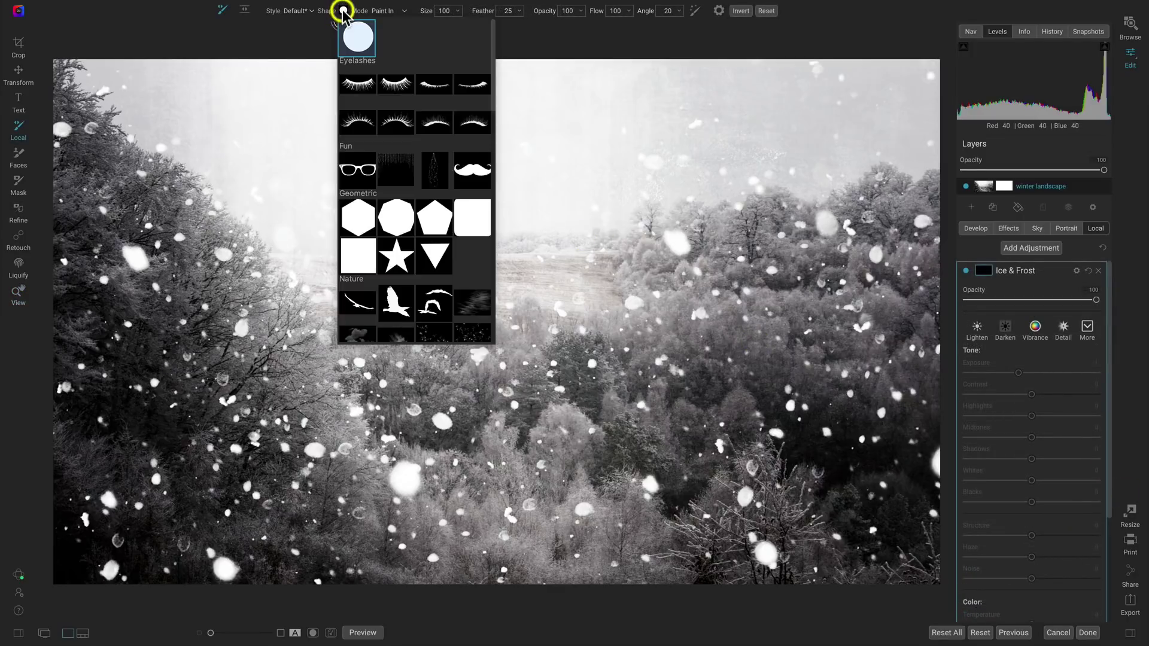
{"action": "scroll", "coordinate": [400, 168], "scroll_direction": "down", "scroll_amount": 10}
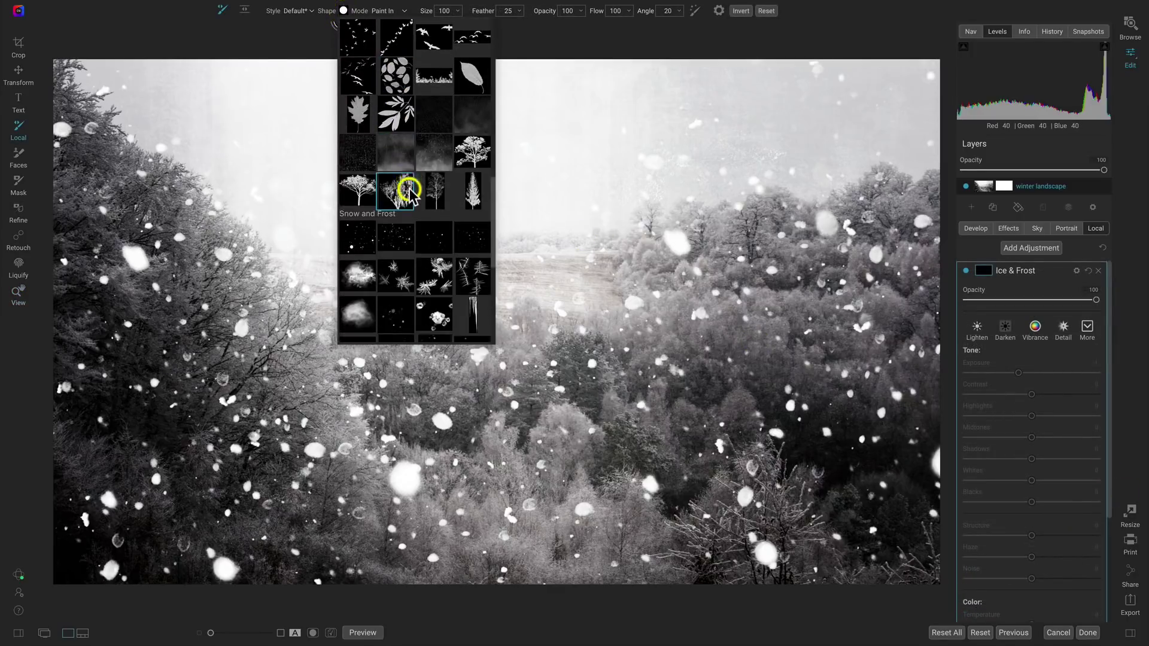
{"action": "left_click", "coordinate": [472, 275]}
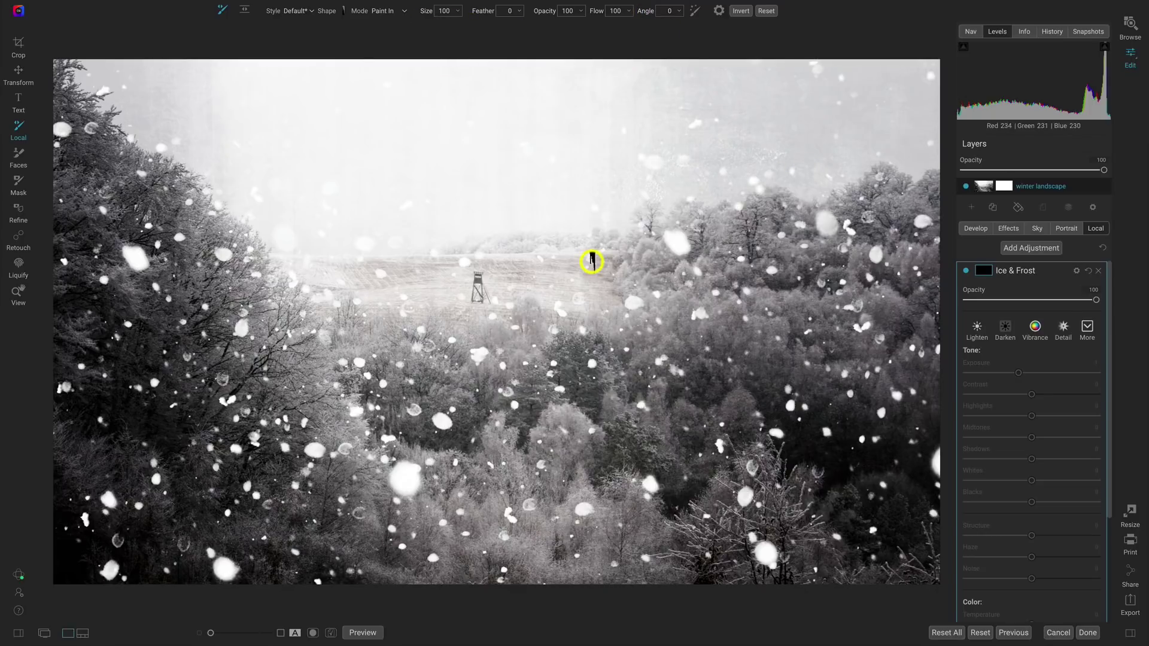
{"action": "scroll", "coordinate": [591, 262], "scroll_direction": "up", "scroll_amount": 10}
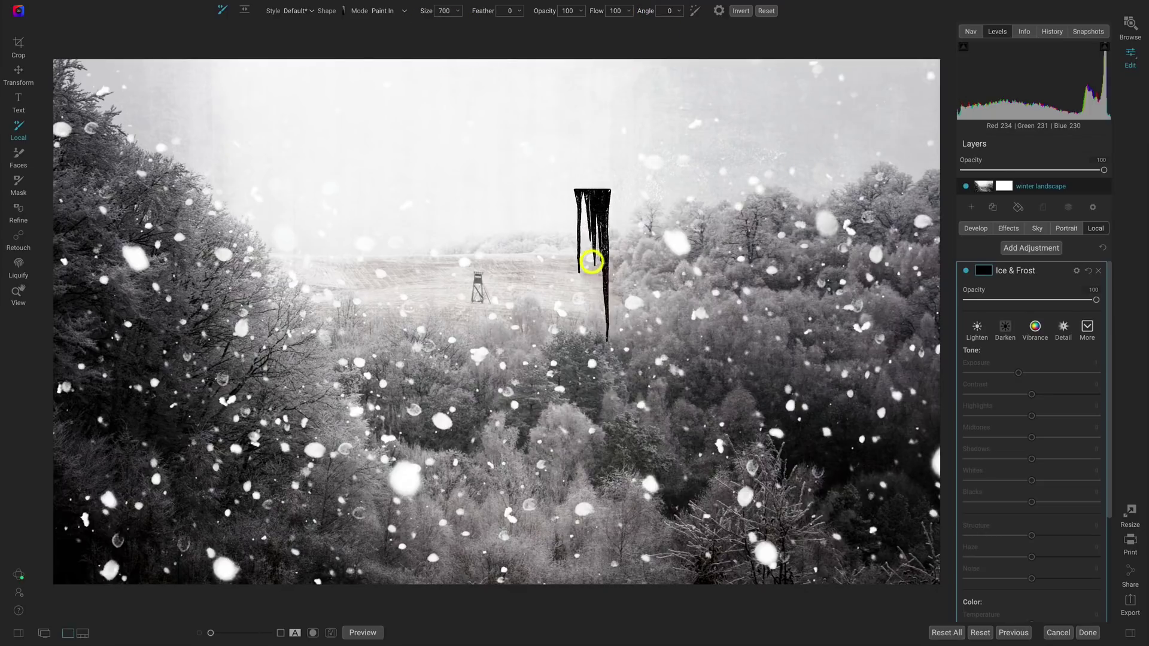
{"action": "scroll", "coordinate": [591, 261], "scroll_direction": "up", "scroll_amount": 2}
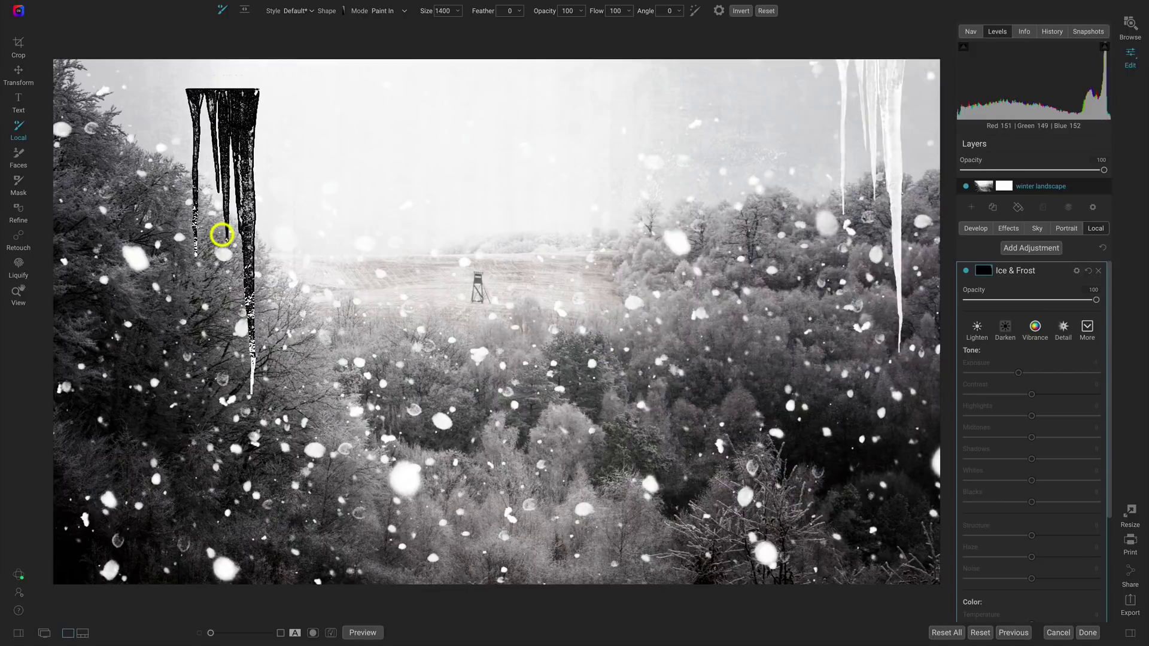
Reduce the icicle brush size to 500 and stamp smaller icicles hanging from the photo's upper left edge
{"action": "key", "text": "bracketleft"}
{"action": "key", "text": "bracketleft"}
{"action": "key", "text": "bracketleft"}
{"action": "key", "text": "bracketleft"}
{"action": "key", "text": "bracketleft"}
{"action": "key", "text": "bracketleft"}
{"action": "key", "text": "bracketleft"}
{"action": "key", "text": "bracketleft"}
{"action": "key", "text": "bracketleft"}
{"action": "key", "text": "bracketleft"}
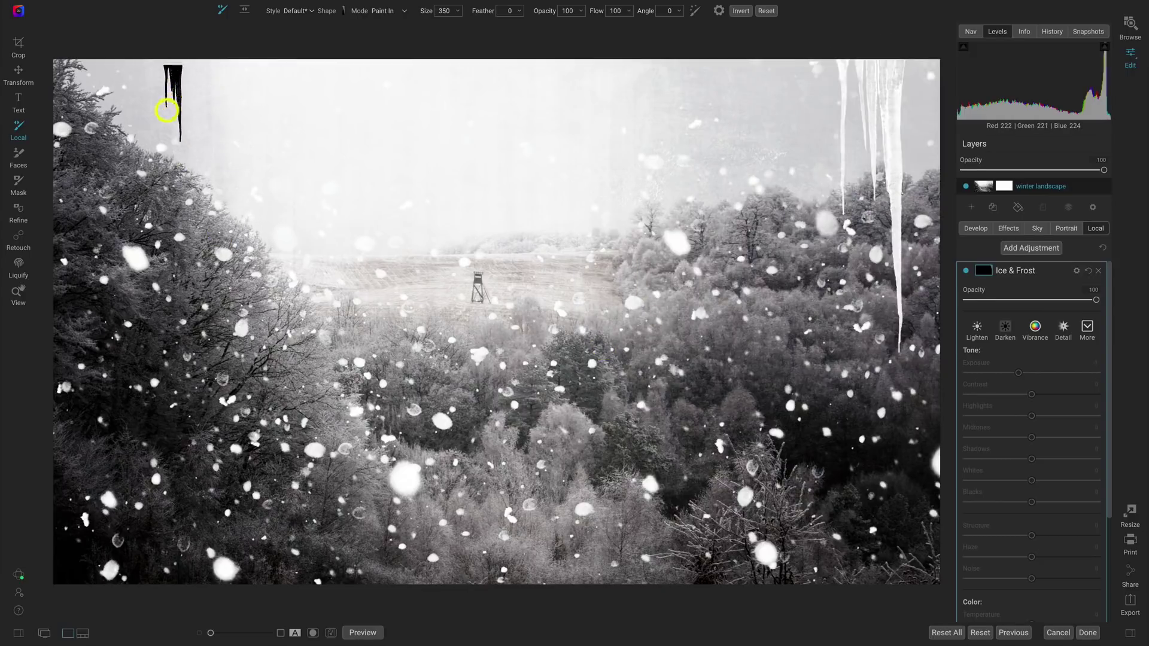
{"action": "key", "text": "bracketright"}
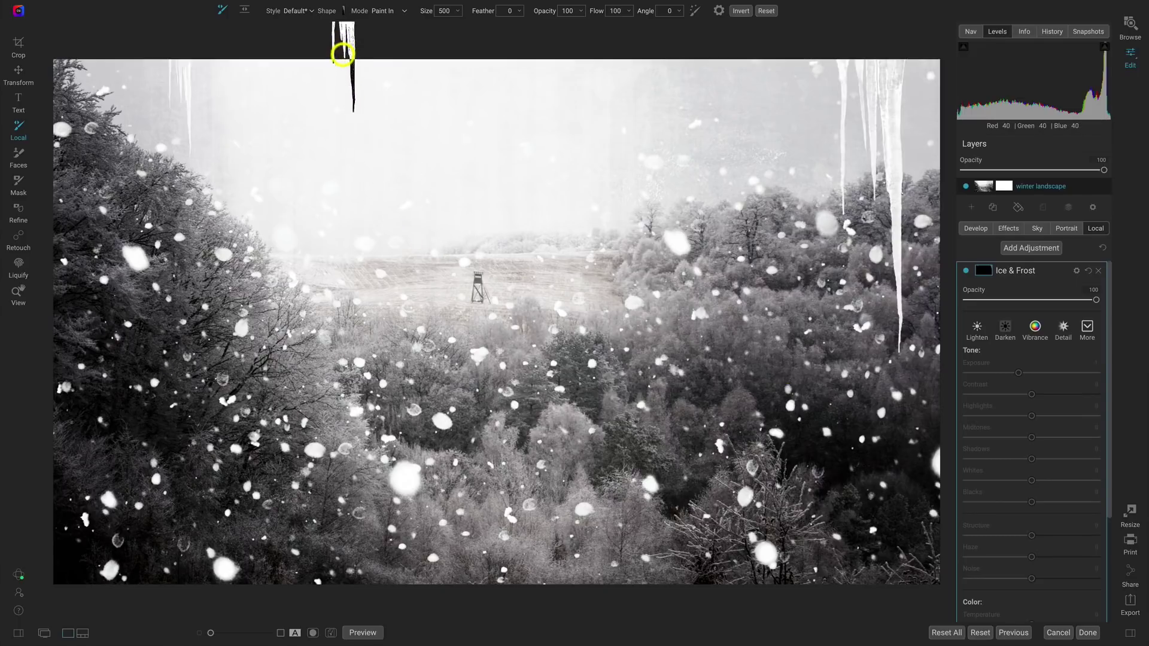
Choose the star-like frost crystal brush shape, enlarge it to 1300 and stamp it in the photo's lower left corner
{"action": "left_click", "coordinate": [345, 11]}
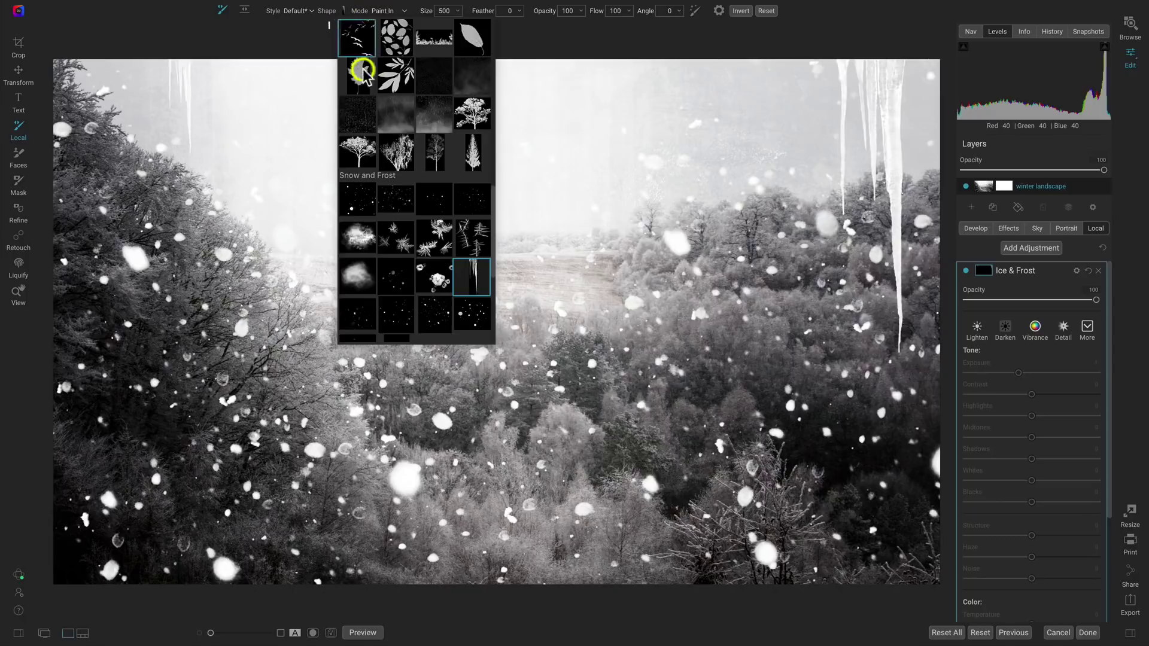
{"action": "left_click", "coordinate": [395, 238]}
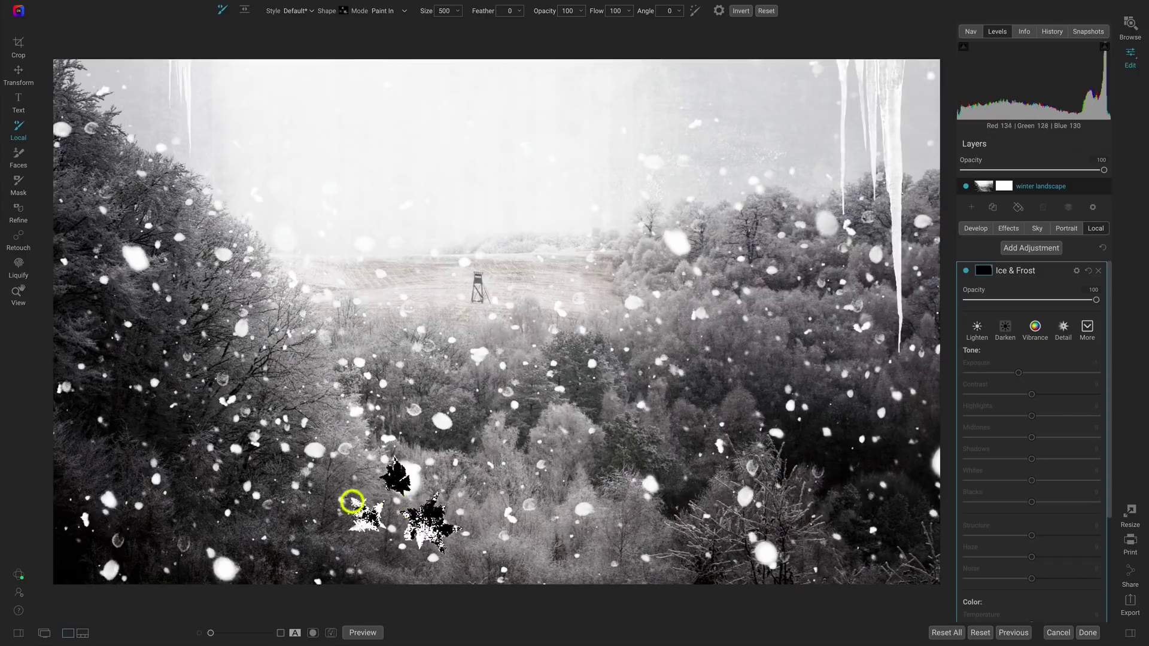
{"action": "key", "text": "bracketright"}
{"action": "key", "text": "bracketright"}
{"action": "key", "text": "bracketright"}
{"action": "key", "text": "bracketright"}
{"action": "key", "text": "bracketright"}
{"action": "key", "text": "bracketright"}
{"action": "key", "text": "bracketright"}
{"action": "key", "text": "bracketright"}
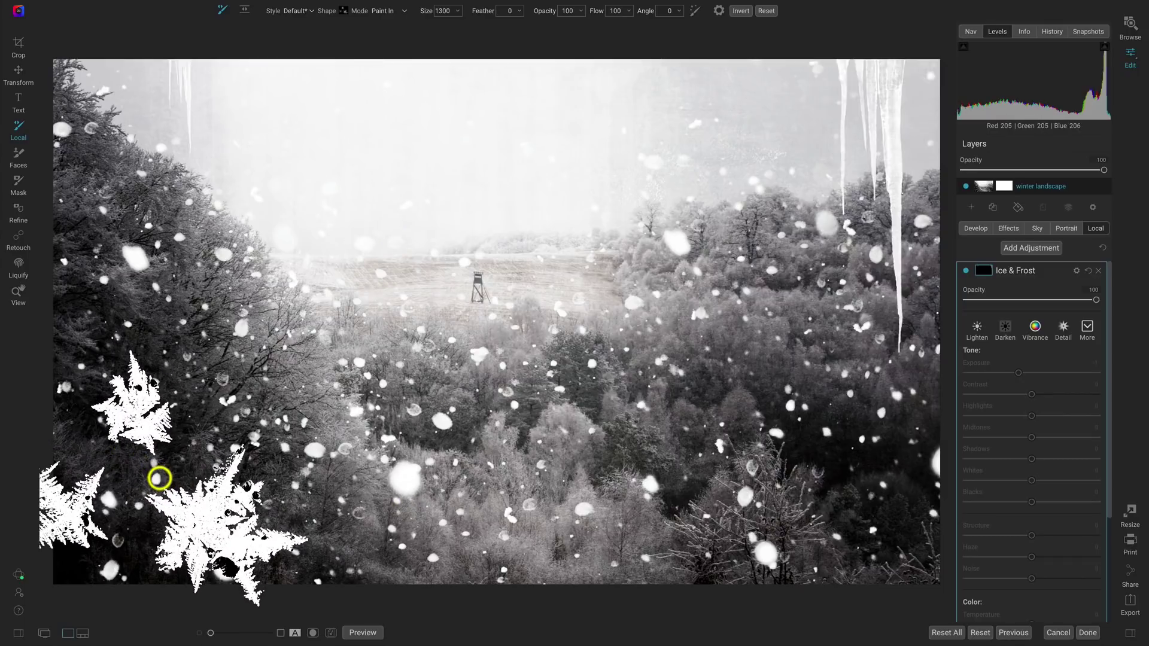
{"action": "left_click", "coordinate": [158, 476]}
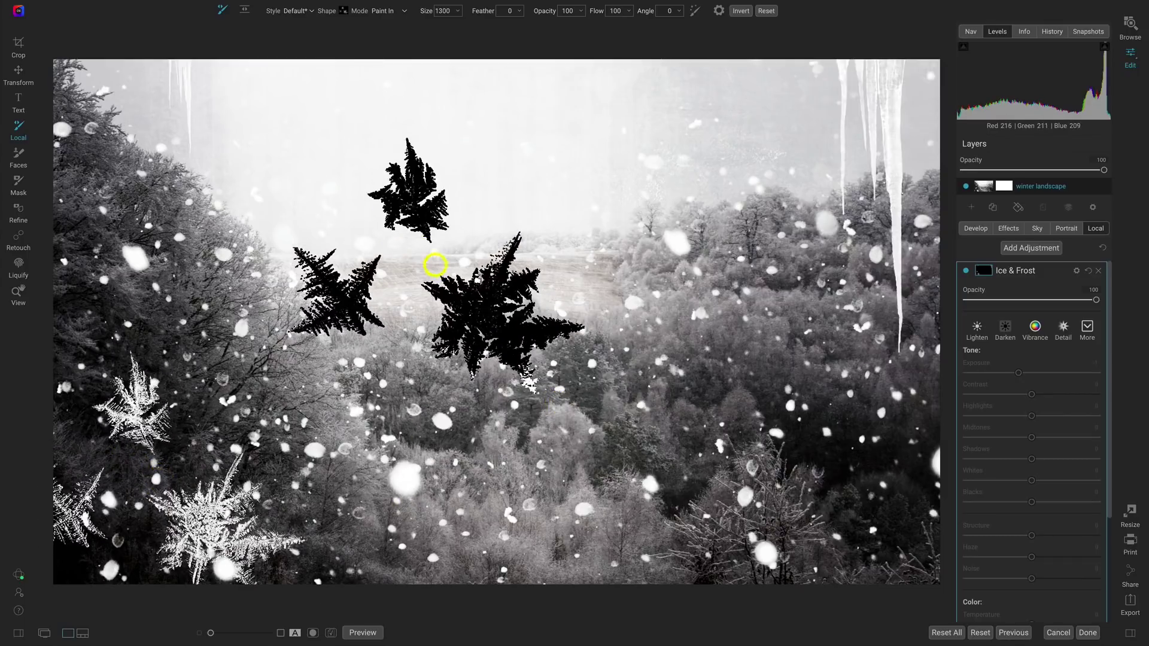
Choose the spiky, branching frost brush shape and stamp it at size 1300 in the photo's lower right corner
{"action": "left_click", "coordinate": [335, 11]}
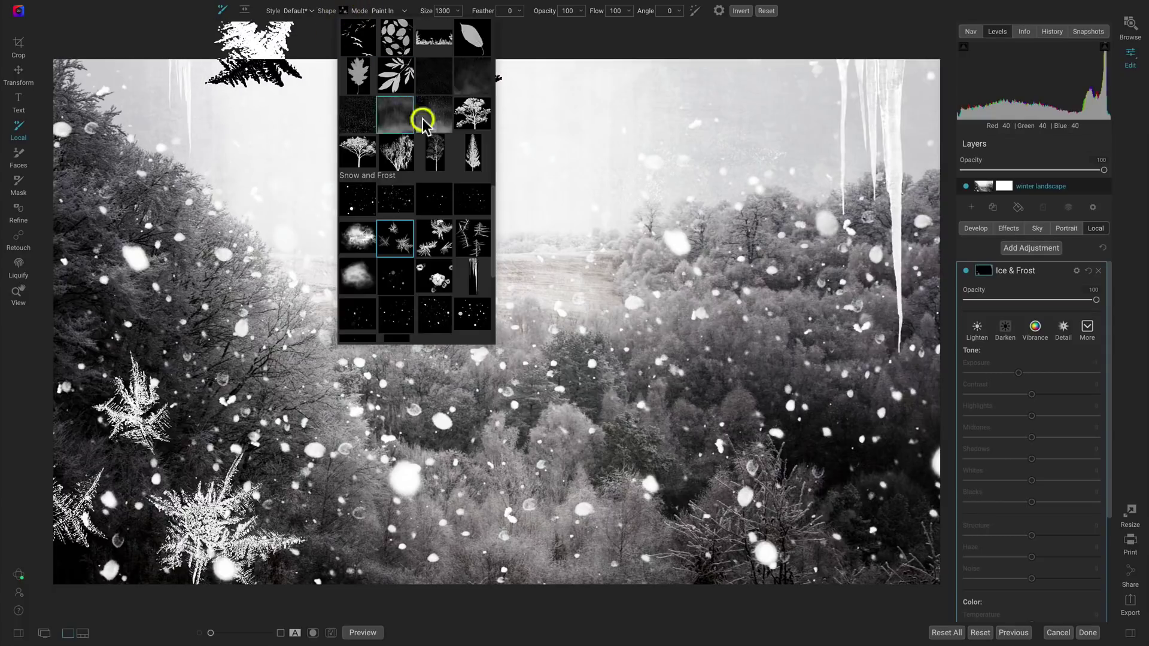
{"action": "left_click", "coordinate": [472, 238]}
{"action": "left_click", "coordinate": [862, 502]}
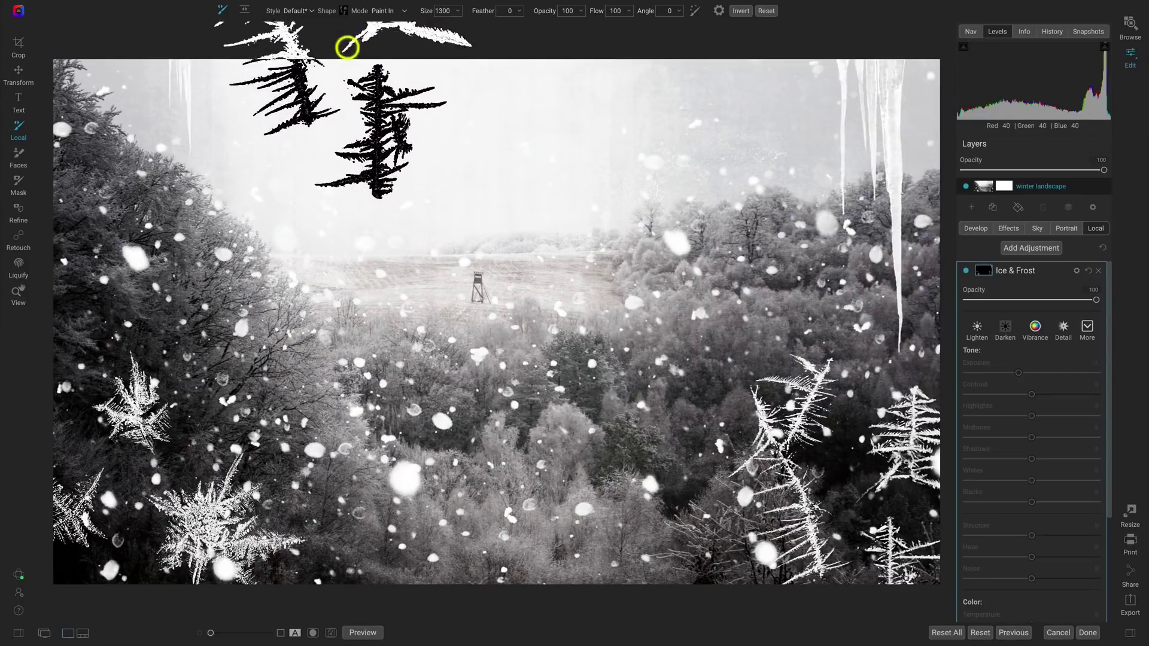
Choose the feathery frost cluster brush shape, reducing its size to 350 and its opacity to 56
{"action": "left_click", "coordinate": [344, 9]}
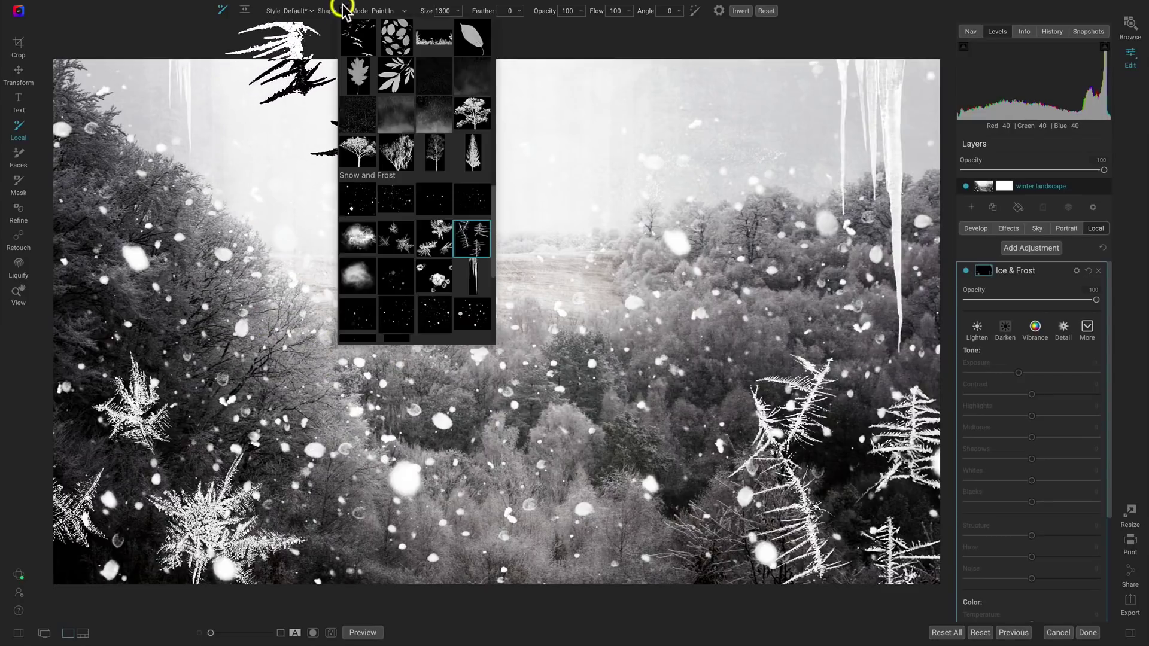
{"action": "left_click", "coordinate": [435, 238]}
{"action": "key", "text": "bracketleft"}
{"action": "key", "text": "bracketleft"}
{"action": "key", "text": "bracketleft"}
{"action": "key", "text": "bracketleft"}
{"action": "key", "text": "bracketleft"}
{"action": "key", "text": "bracketleft"}
{"action": "key", "text": "bracketleft"}
{"action": "key", "text": "bracketleft"}
{"action": "key", "text": "bracketleft"}
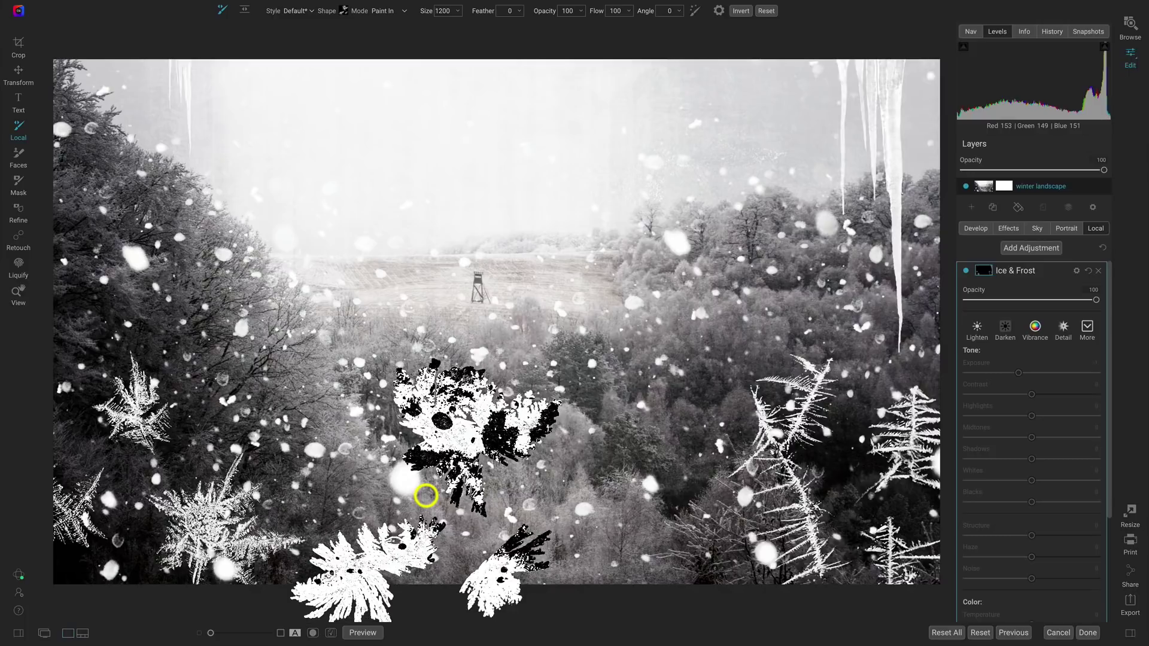
{"action": "key", "text": "bracketleft"}
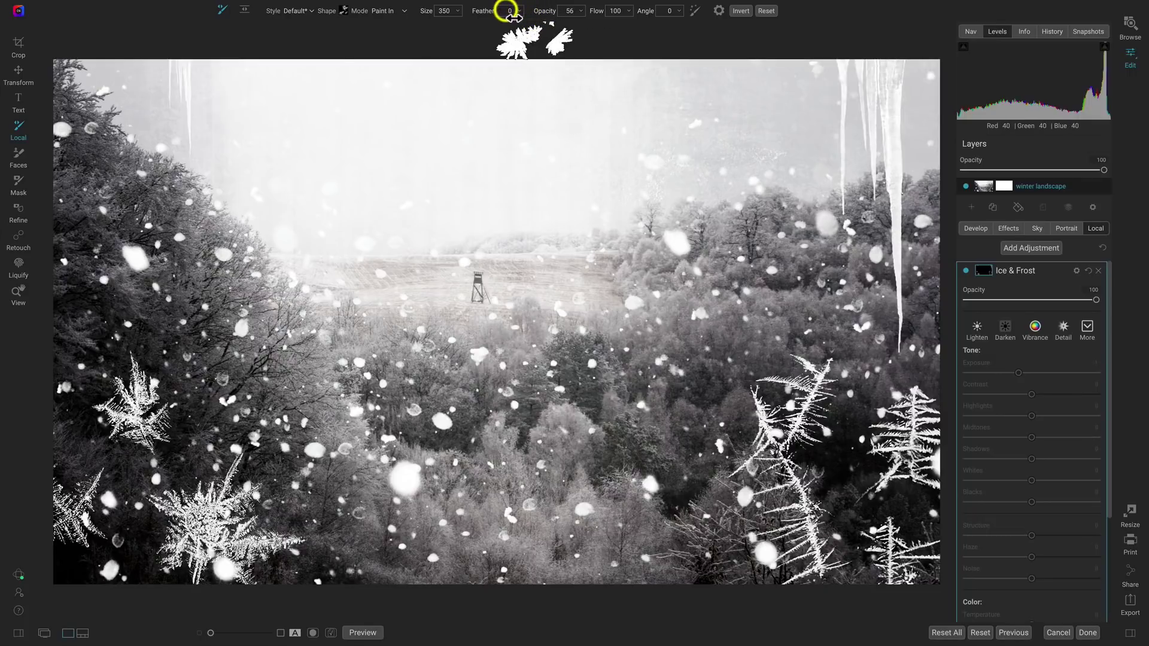
Stamp feathery frost at the photo's lower left edge, and again right of the large crystal at size 600 and angle -50
{"action": "left_click_drag", "start_coordinate": [105, 461], "coordinate": [71, 436]}
{"action": "key", "text": "bracketright"}
{"action": "left_click_drag", "start_coordinate": [184, 467], "coordinate": [195, 453]}
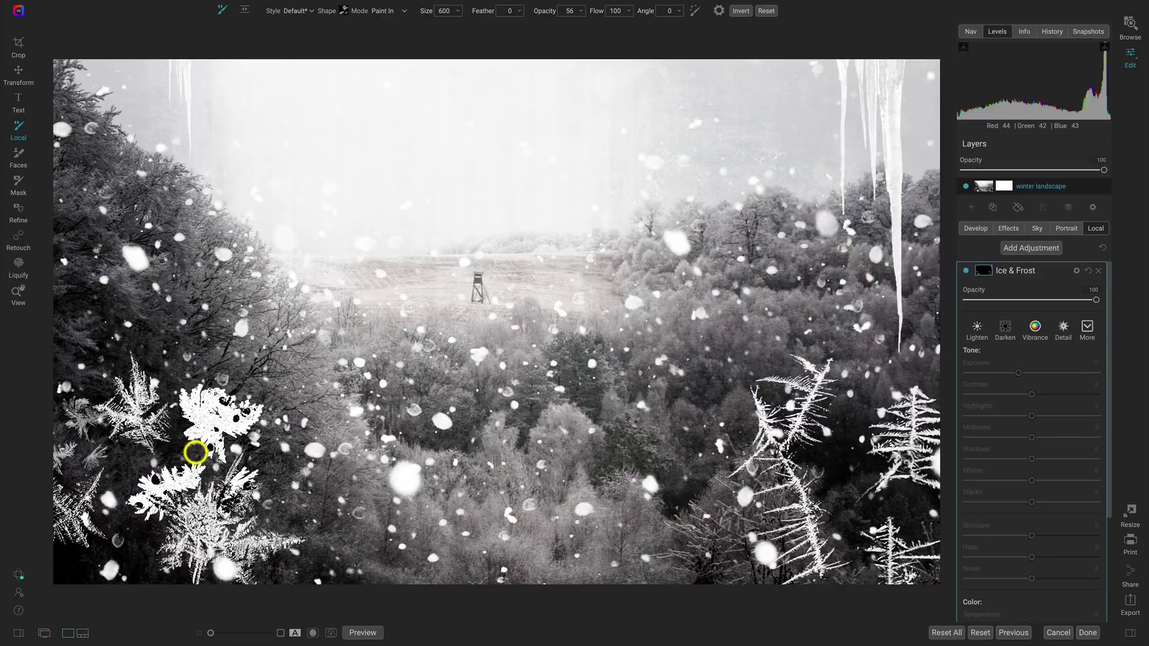
{"action": "scroll", "coordinate": [599, 639], "scroll_direction": "down", "scroll_amount": 10}
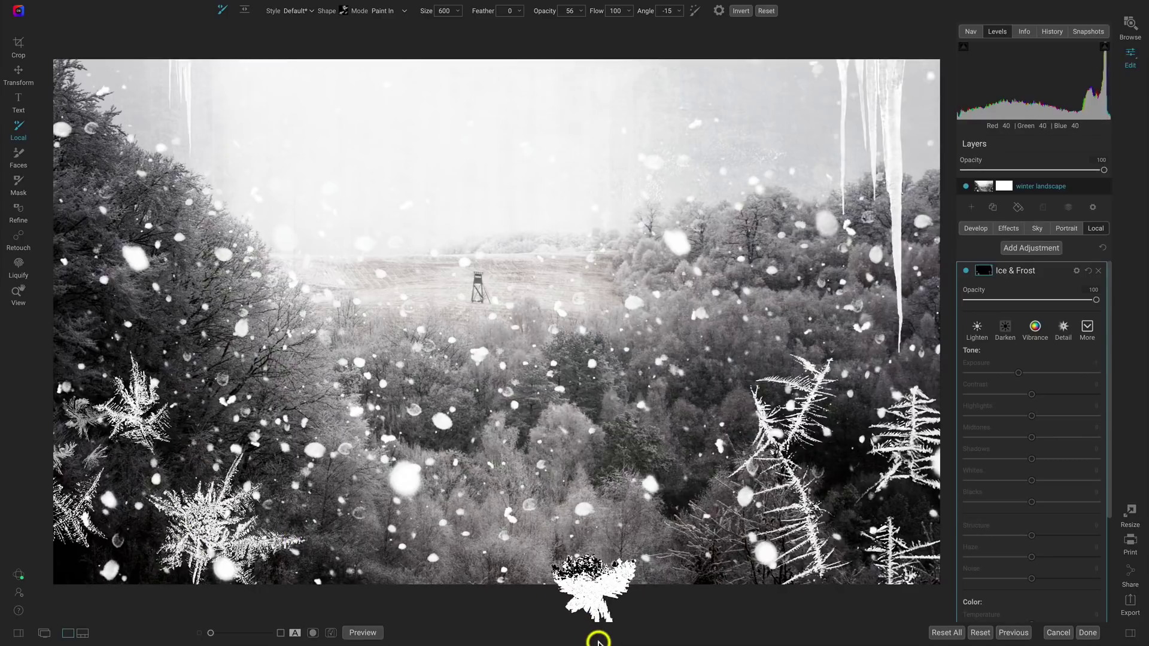
{"action": "left_click_drag", "start_coordinate": [328, 461], "coordinate": [320, 516]}
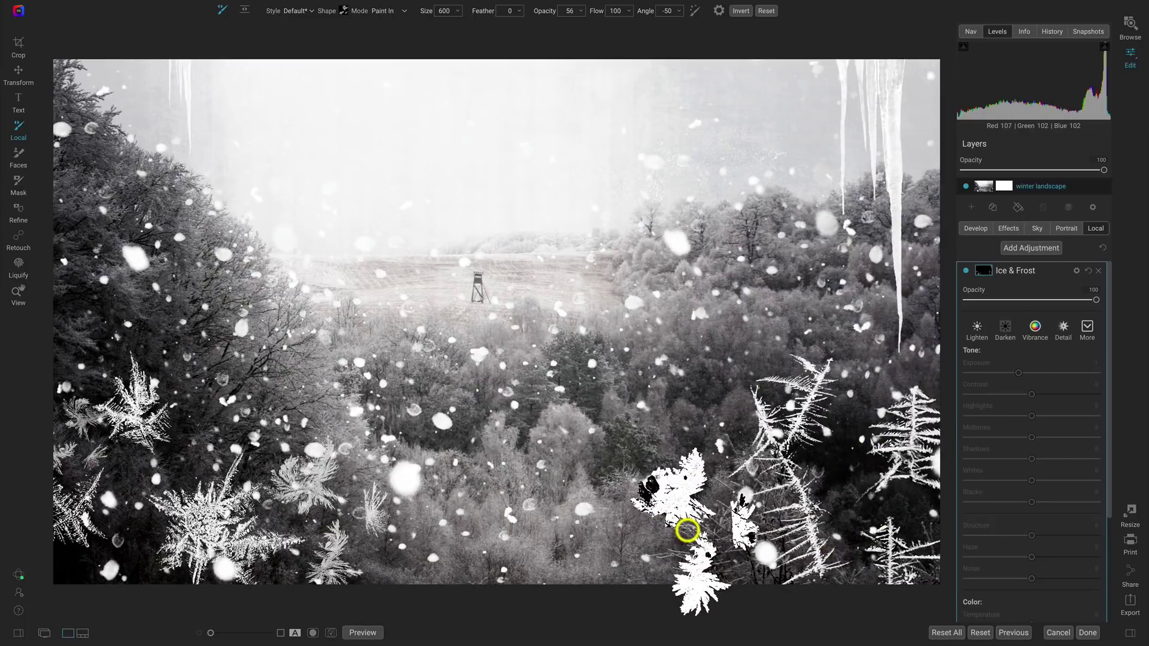
Rotate the feathery frost brush to 15 degrees and stamp it among the frost branches below the large icicle
{"action": "scroll", "coordinate": [687, 531], "scroll_direction": "up", "scroll_amount": 6}
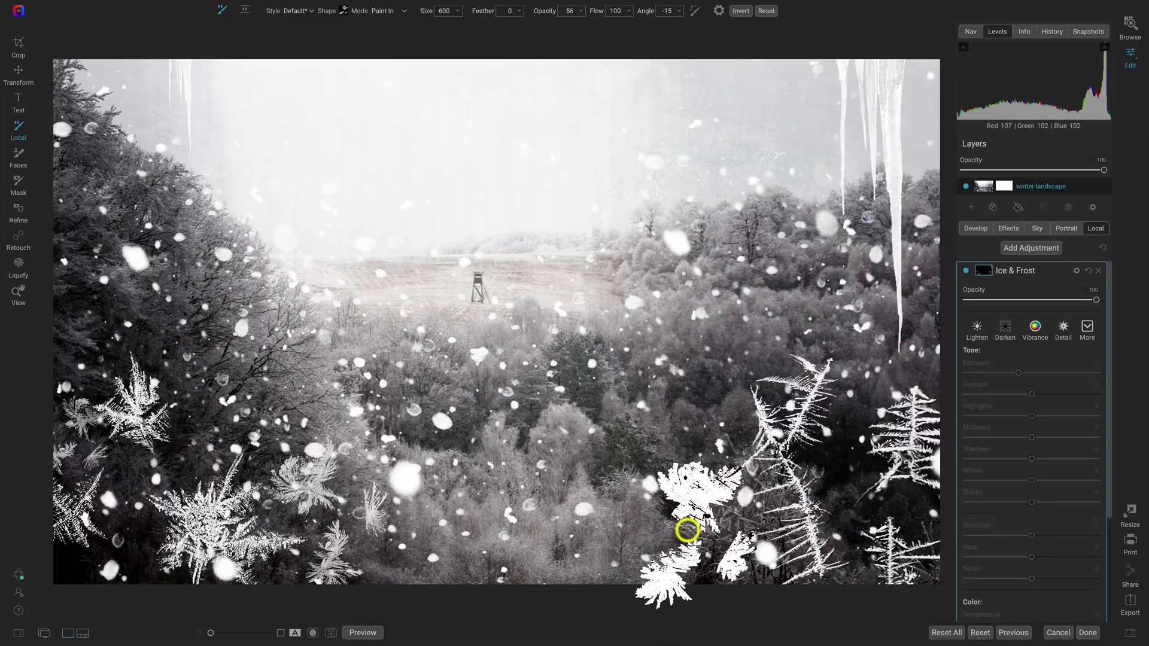
{"action": "scroll", "coordinate": [687, 530], "scroll_direction": "up", "scroll_amount": 1}
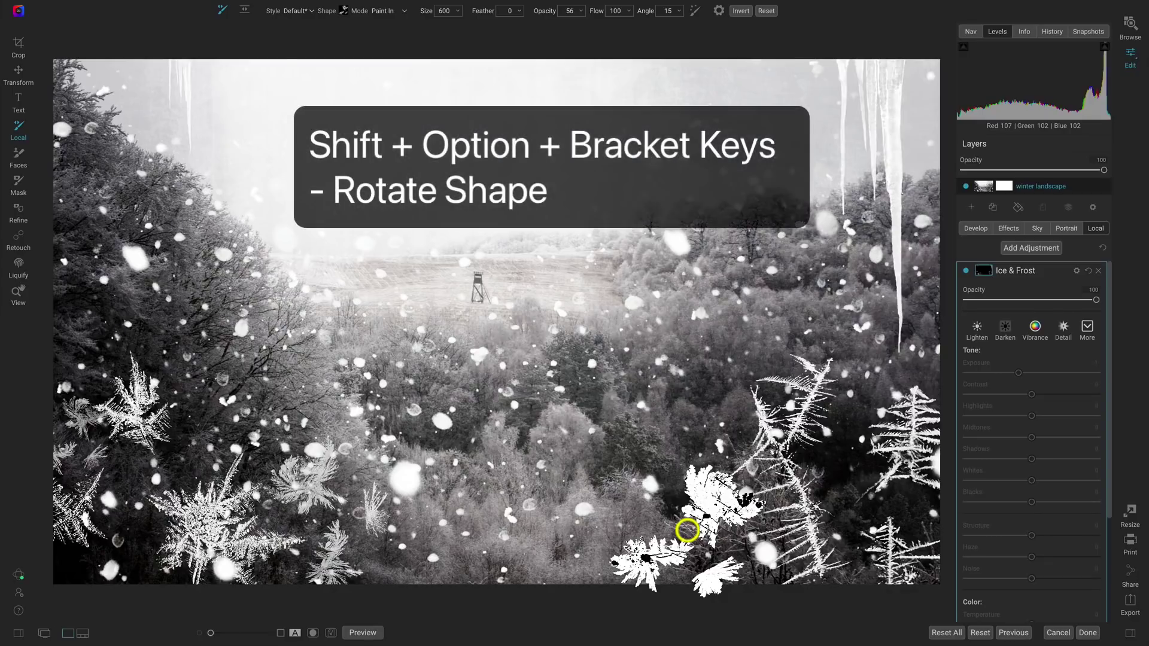
{"action": "left_click", "coordinate": [856, 407]}
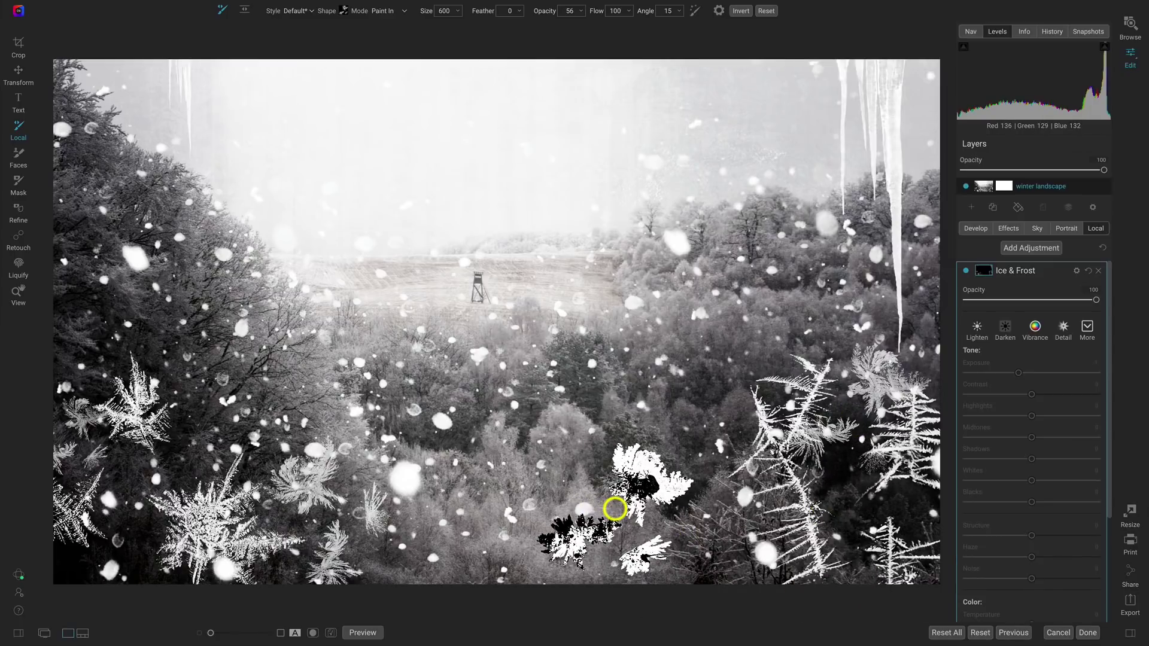
Reduce the feathery frost brush size to 350 and stamp it over the bare branches at the photo's lower right
{"action": "key", "text": "bracketleft"}
{"action": "key", "text": "bracketleft"}
{"action": "key", "text": "bracketleft"}
{"action": "key", "text": "bracketleft"}
{"action": "key", "text": "bracketleft"}
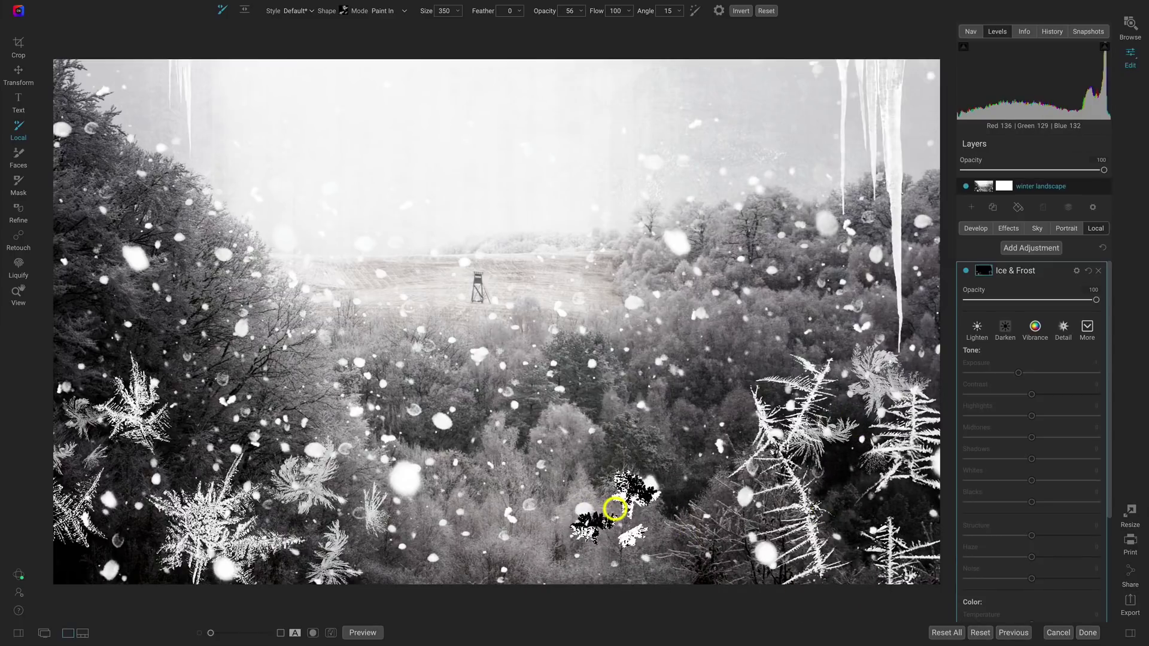
{"action": "left_click", "coordinate": [713, 555]}
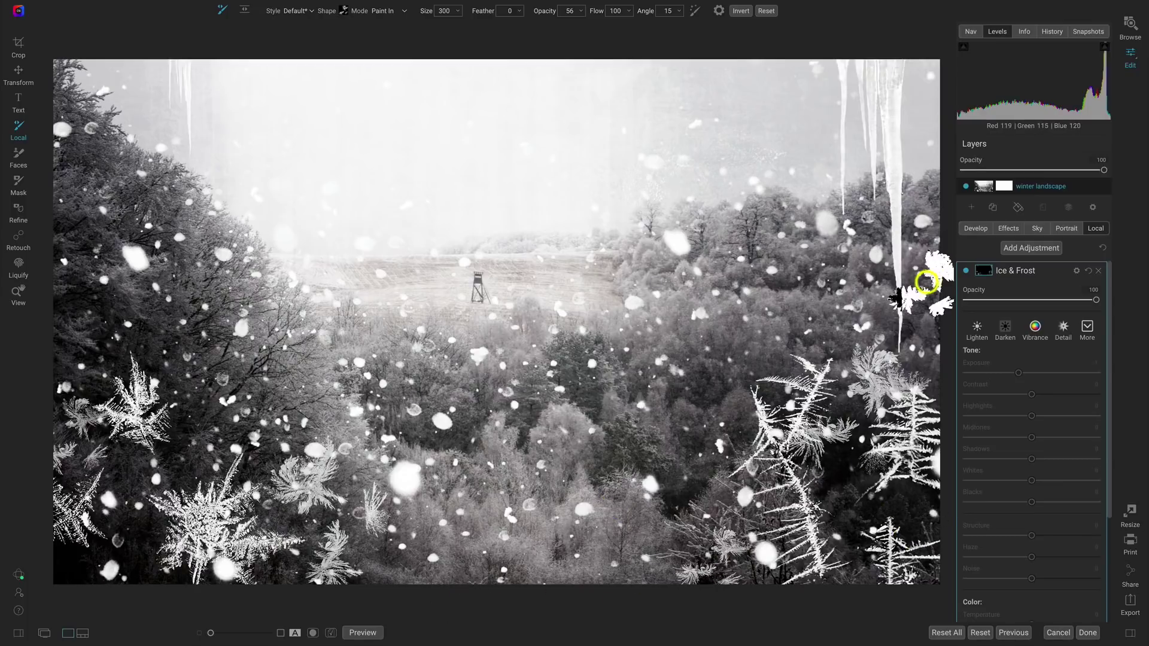
Enlarge the feathery frost brush to 600 and stamp it at the lower right and along the bottom edge, rotating it to -45 and -115 degrees
{"action": "key", "text": "bracketright"}
{"action": "key", "text": "bracketright"}
{"action": "key", "text": "bracketright"}
{"action": "key", "text": "bracketright"}
{"action": "key", "text": "bracketright"}
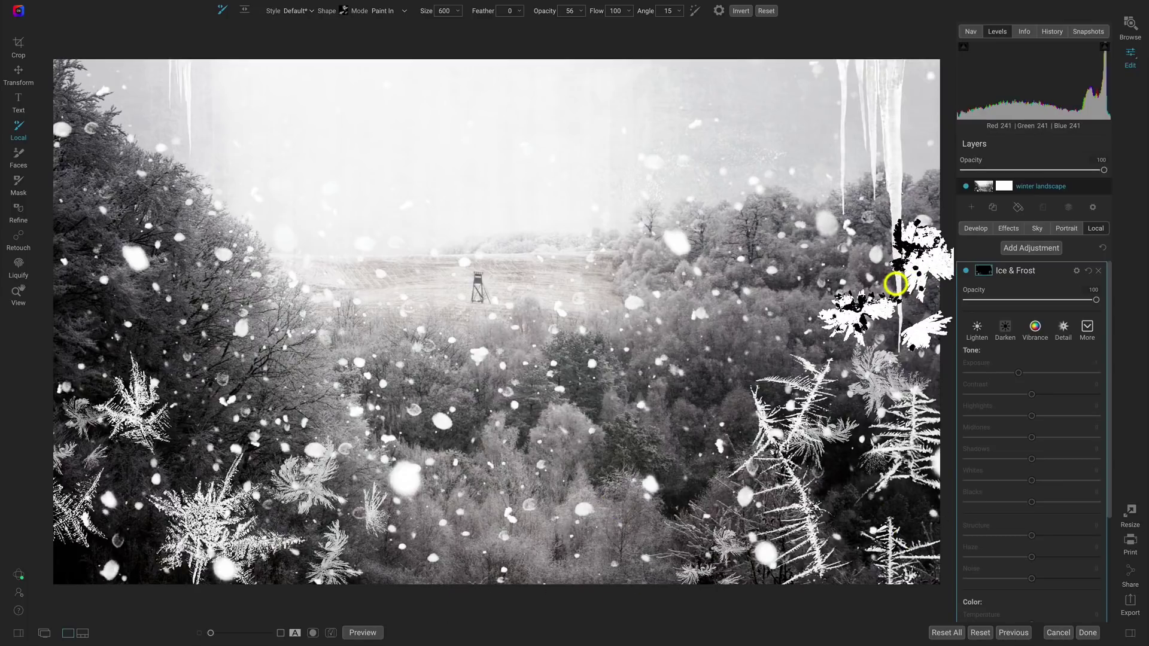
{"action": "key", "text": "alt+bracketleft"}
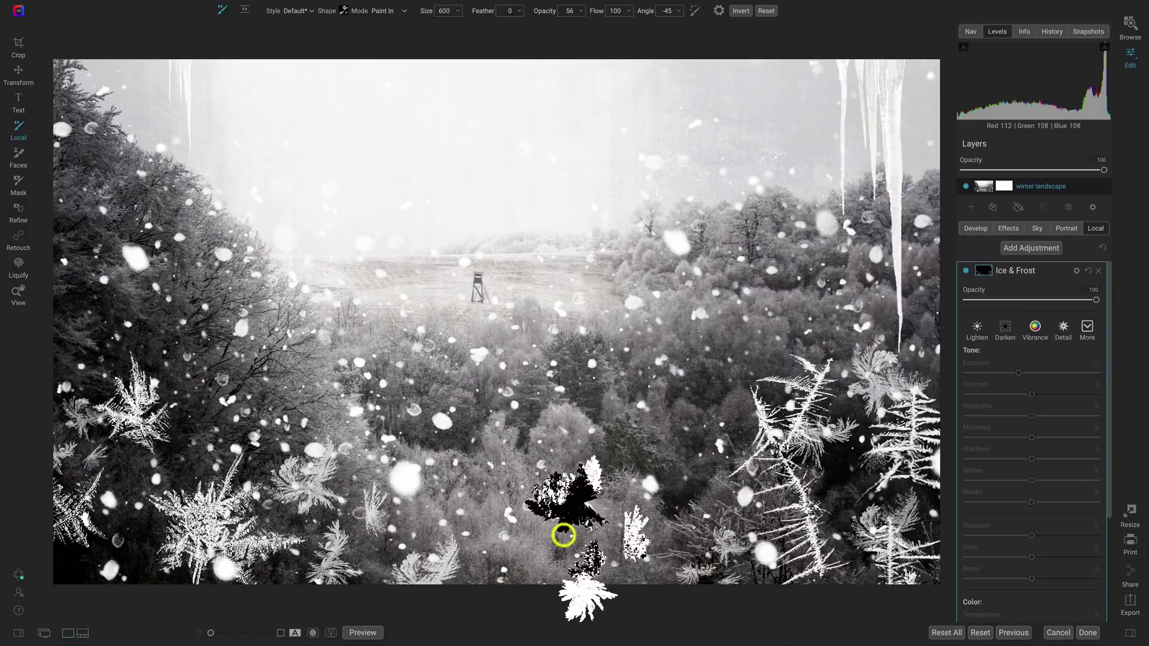
{"action": "scroll", "coordinate": [556, 535], "scroll_direction": "down", "scroll_amount": 7}
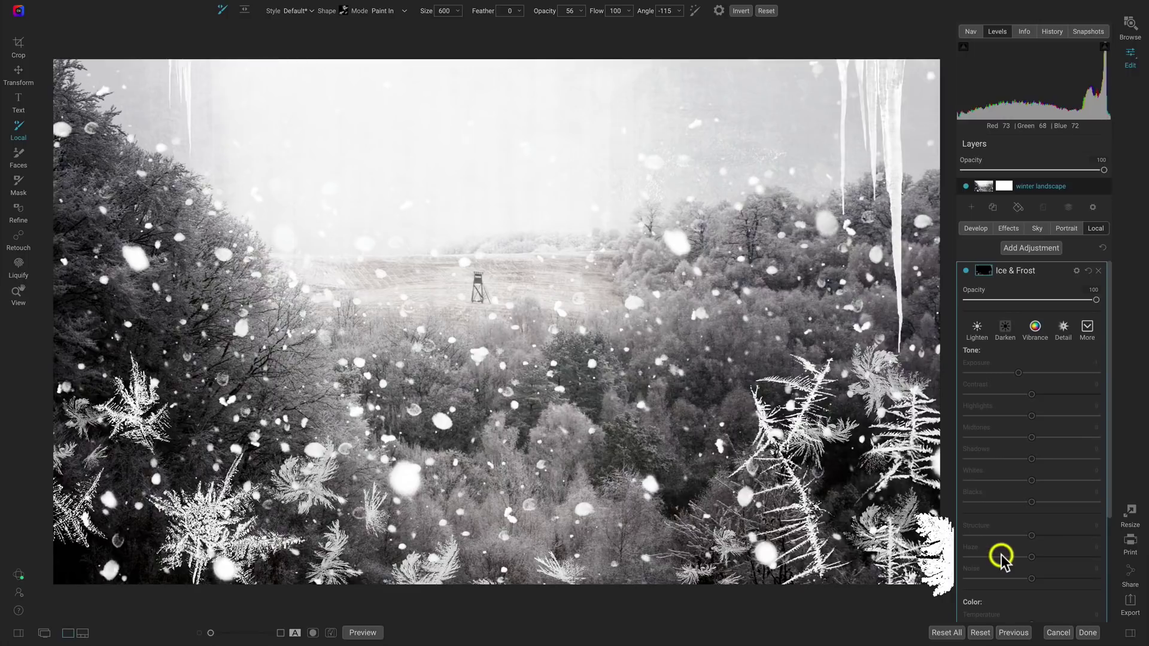
Leave the brush for the View tool and set the Ice & Frost adjustment's blending mode to Overlay
{"action": "key", "text": "z"}
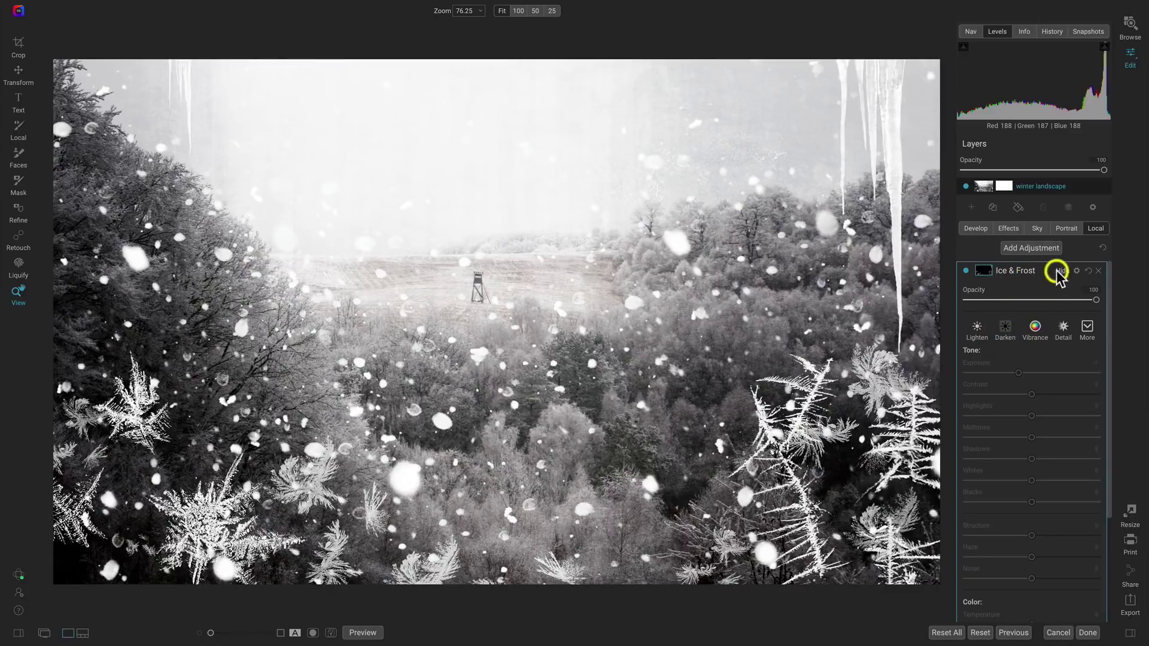
{"action": "left_click", "coordinate": [1076, 271]}
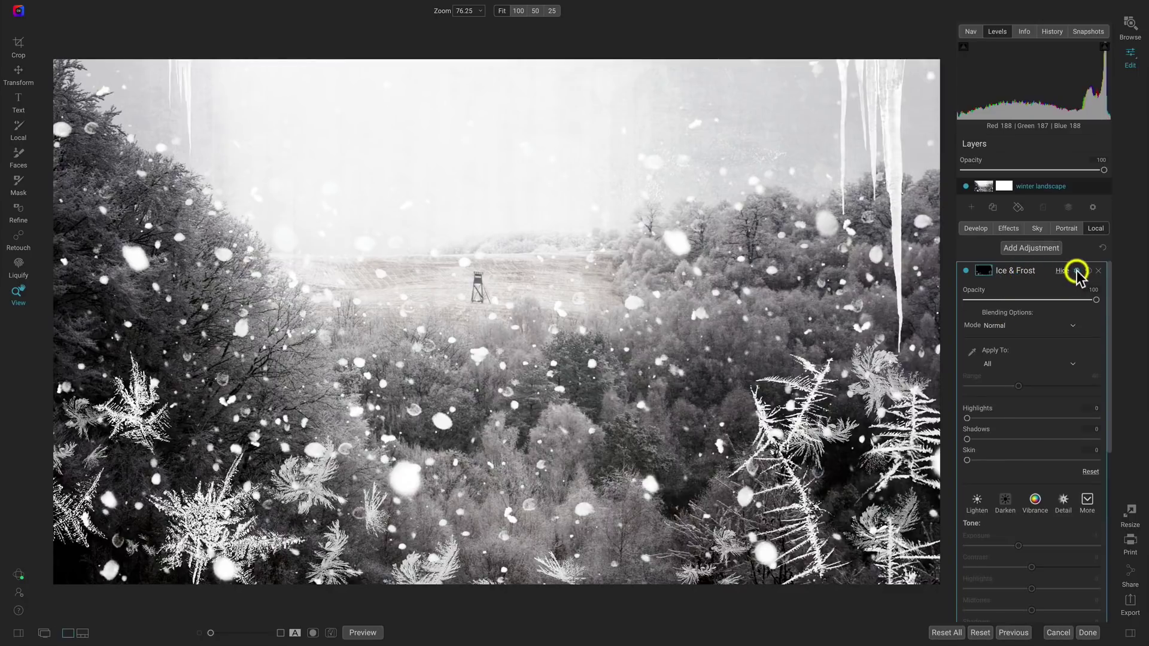
{"action": "left_click", "coordinate": [1005, 326]}
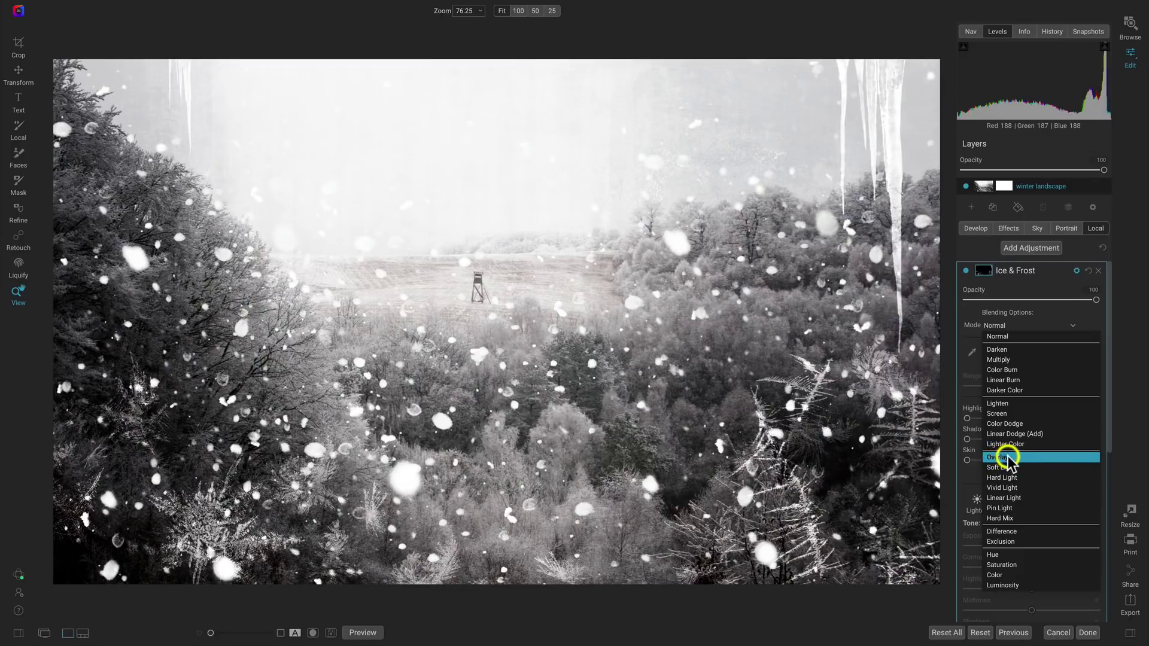
{"action": "left_click", "coordinate": [1001, 456]}
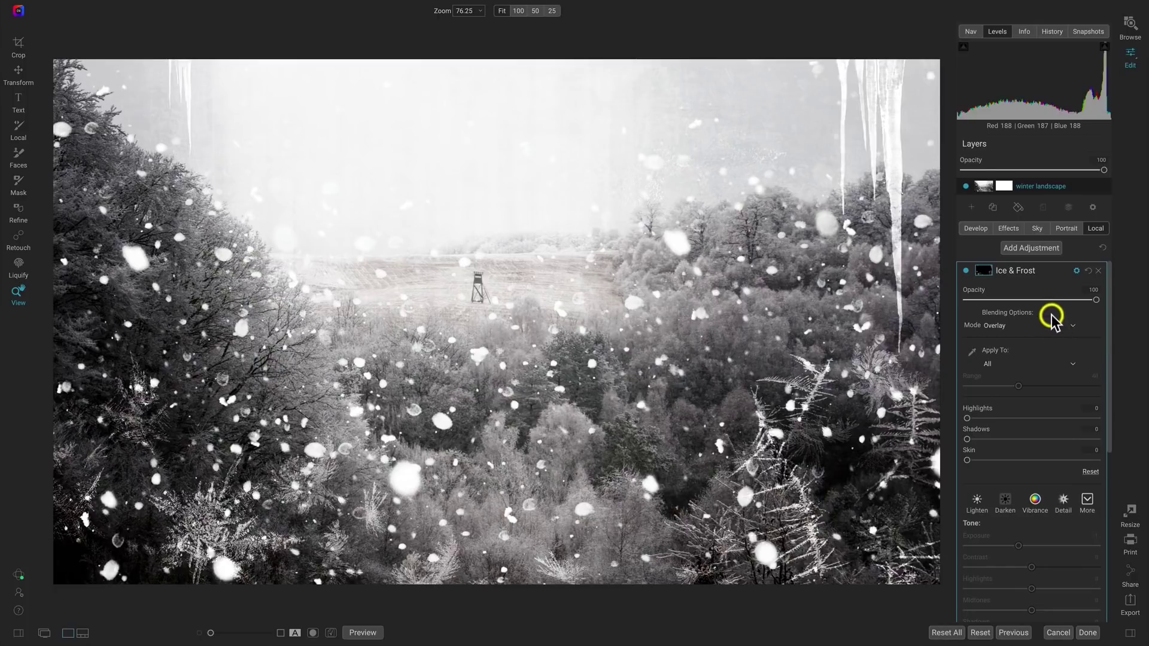
Add a Color Balance filter with the Warm Cool Matte style and compare the photo with and without it
{"action": "left_click", "coordinate": [1012, 229]}
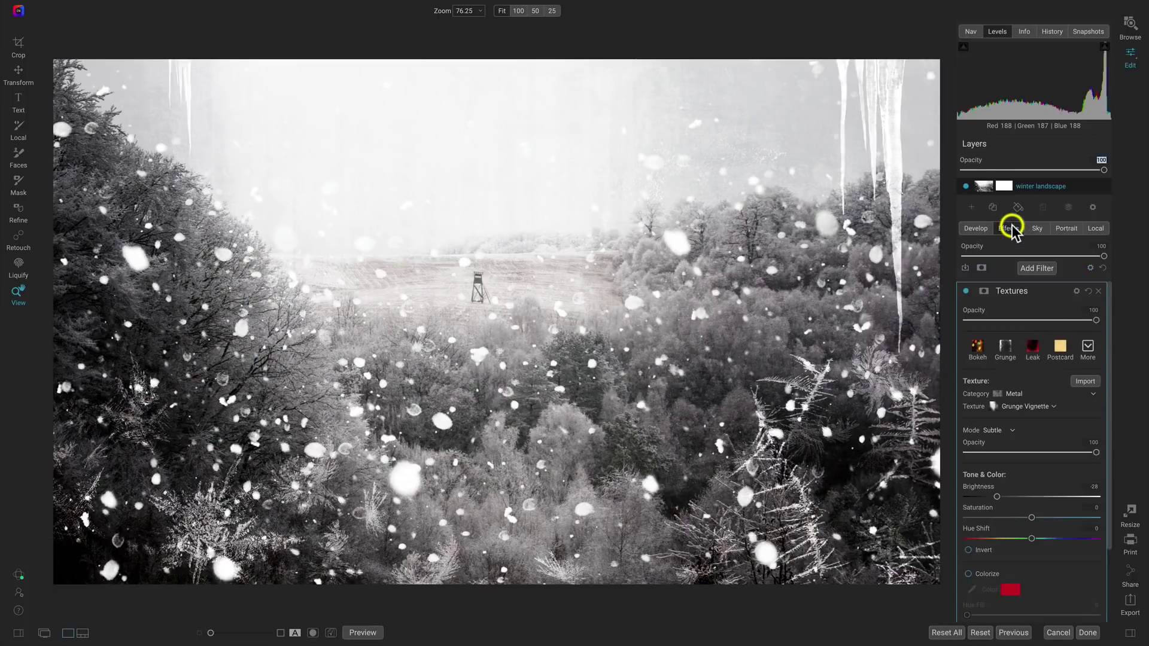
{"action": "left_click", "coordinate": [1038, 269]}
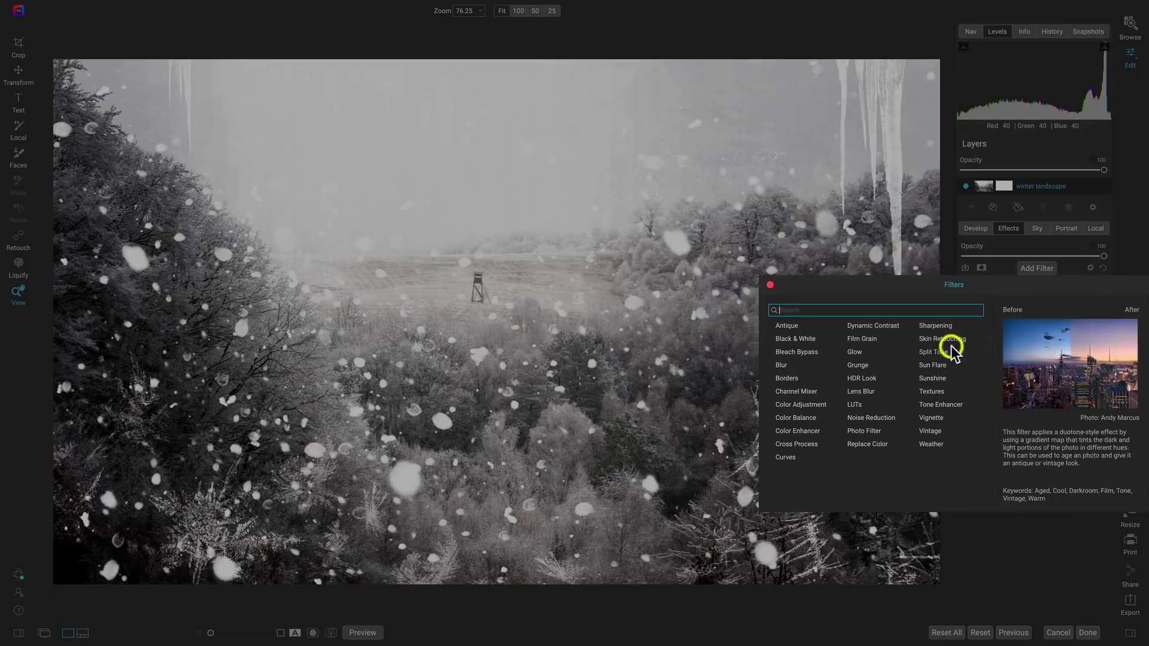
{"action": "left_click", "coordinate": [802, 417]}
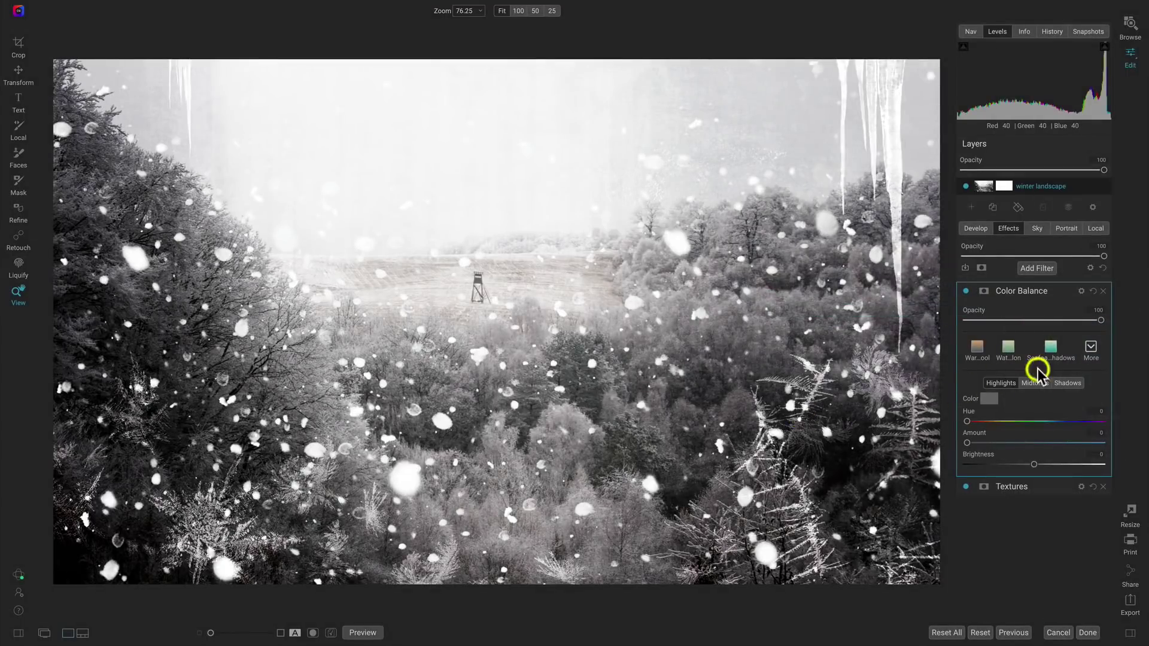
{"action": "left_click", "coordinate": [1091, 351]}
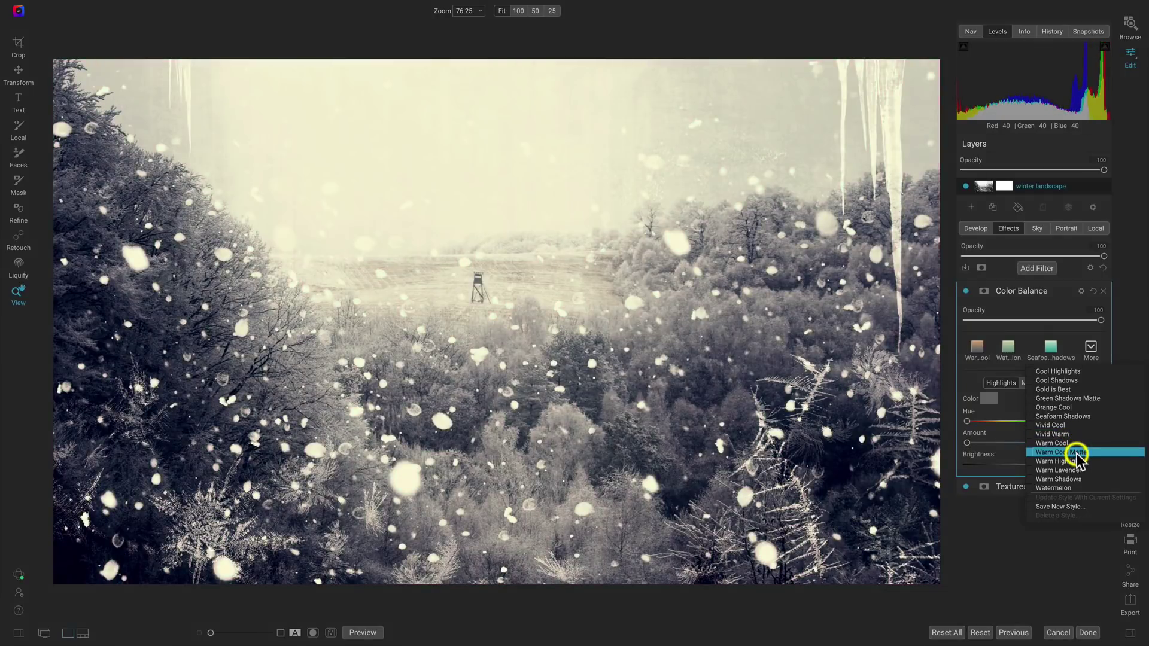
{"action": "left_click", "coordinate": [1073, 453]}
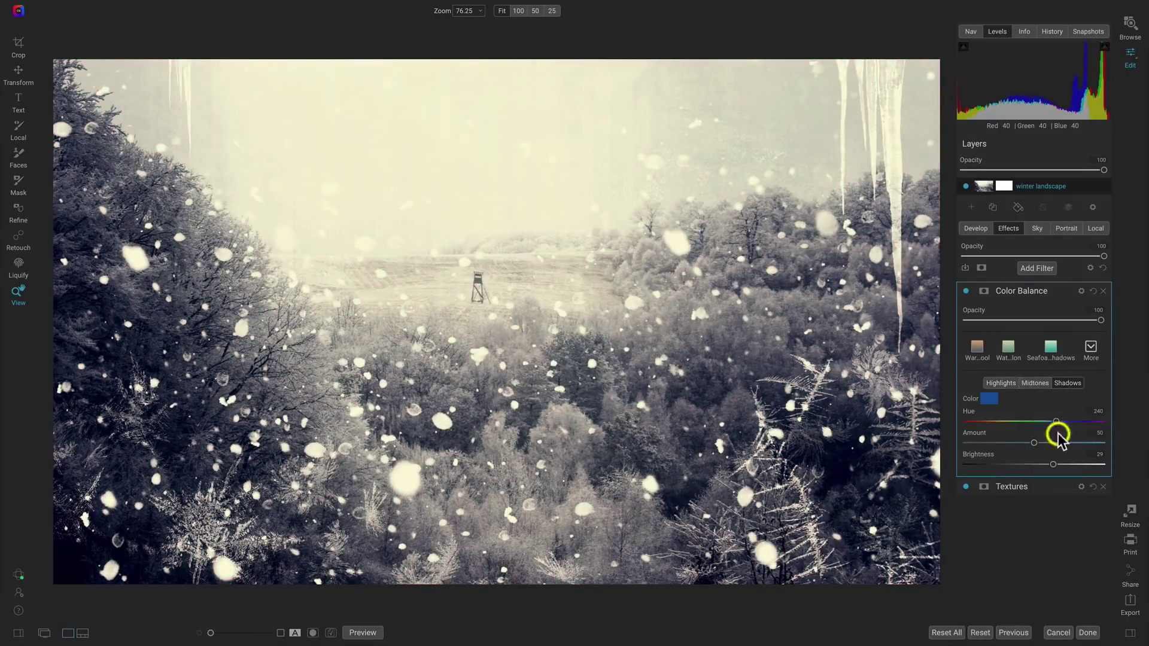
{"action": "left_click", "coordinate": [966, 291]}
{"action": "left_click", "coordinate": [965, 290]}
{"action": "left_click", "coordinate": [965, 290]}
{"action": "left_click", "coordinate": [964, 290]}
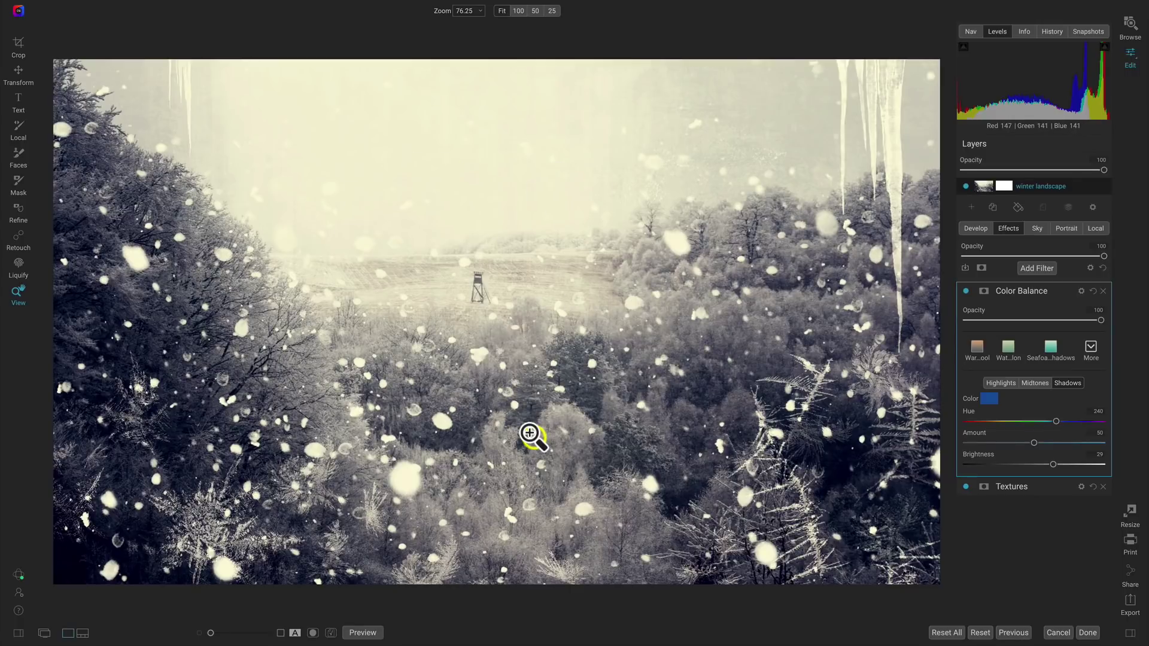
Tint the Color Balance midtones with hue 47 and amount 28, and raise their brightness slightly
{"action": "left_click", "coordinate": [1034, 384]}
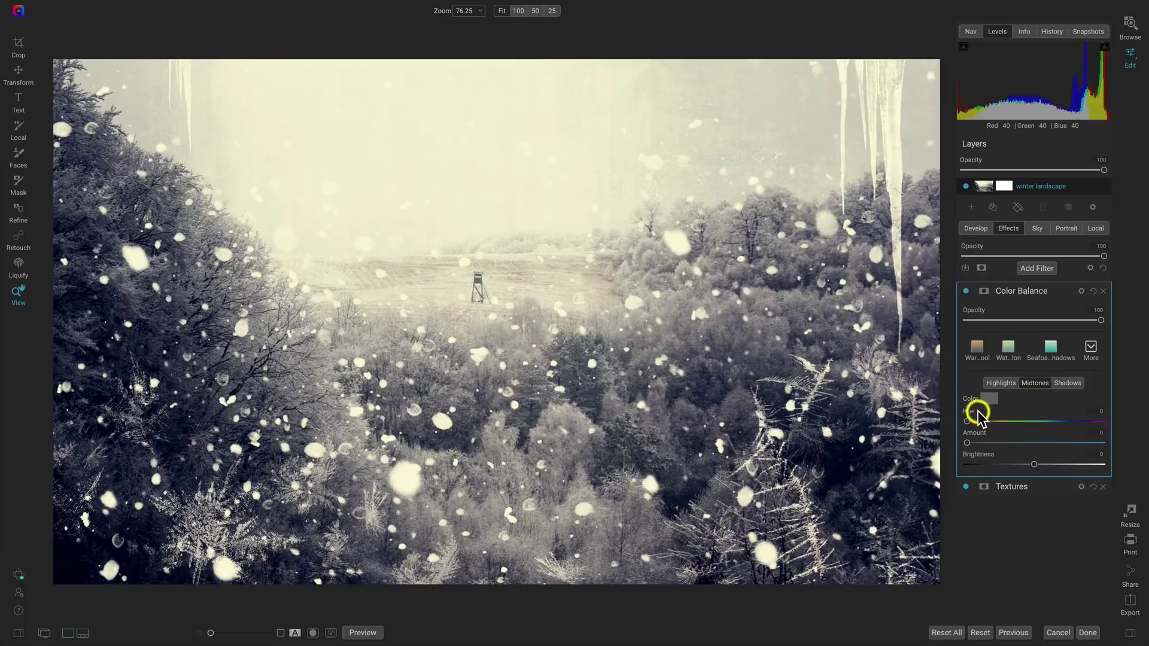
{"action": "mouse_move", "coordinate": [969, 420]}
{"action": "left_mouse_down"}
{"action": "mouse_move", "coordinate": [986, 423]}
{"action": "mouse_move", "coordinate": [977, 443]}
{"action": "mouse_move", "coordinate": [1008, 443]}
{"action": "mouse_move", "coordinate": [984, 422]}
{"action": "left_mouse_up"}
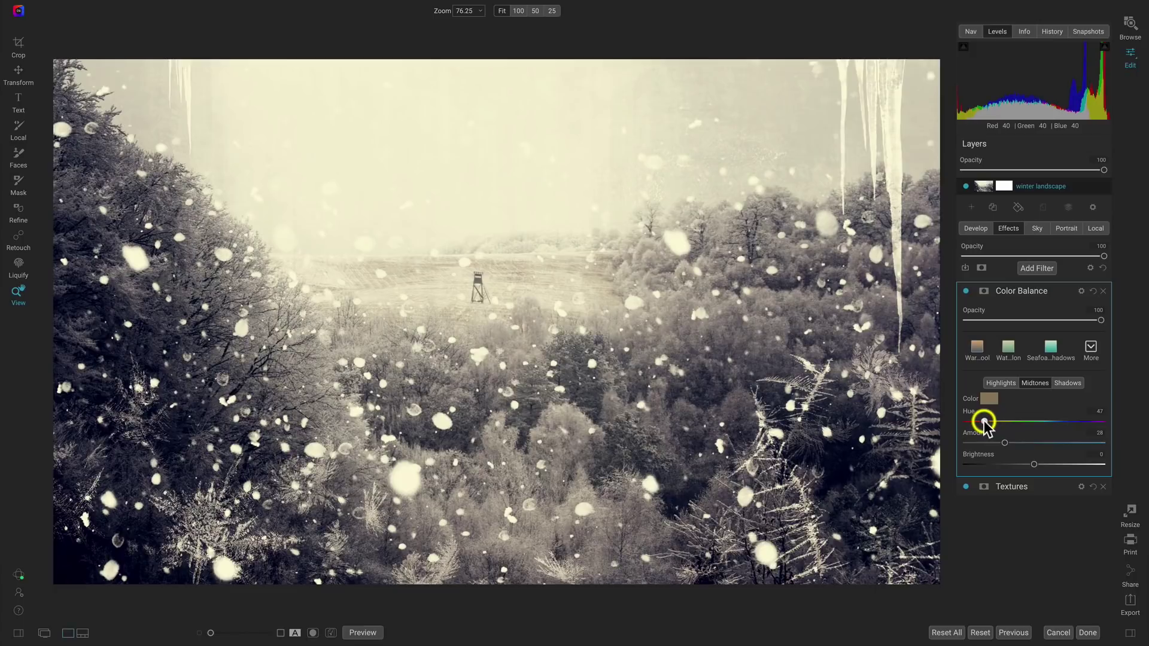
{"action": "left_click_drag", "start_coordinate": [1029, 464], "coordinate": [1040, 465]}
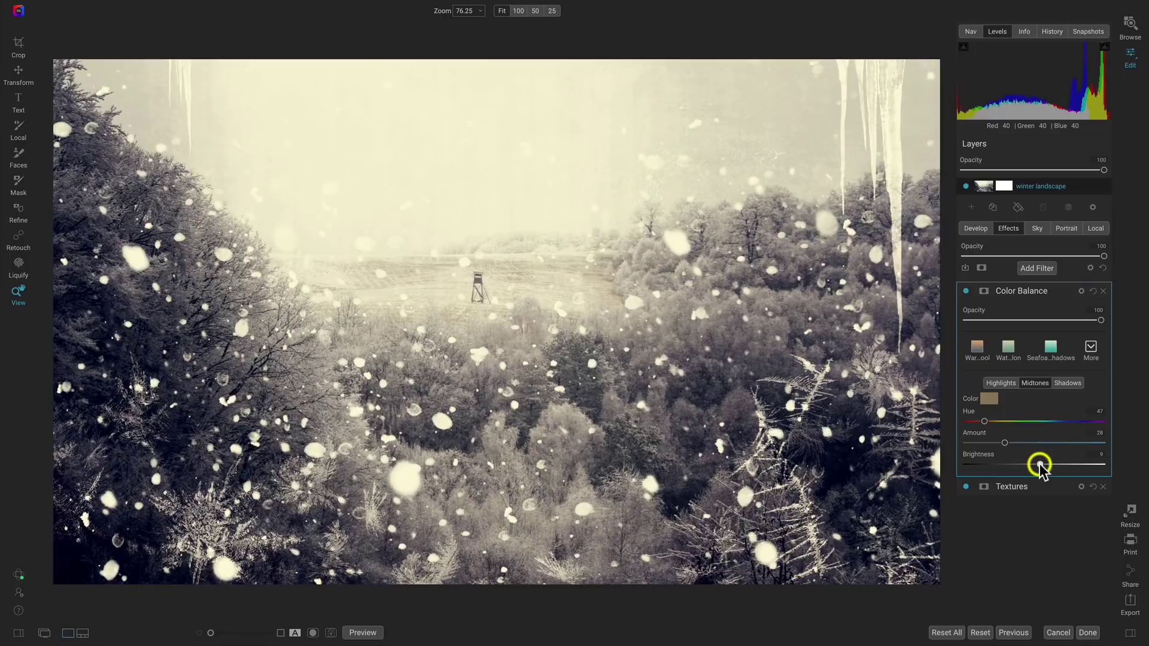
Compare the photo with and without the Color Balance filter, and the whole edit against the original
{"action": "left_click", "coordinate": [966, 292]}
{"action": "left_click", "coordinate": [966, 292]}
{"action": "left_click", "coordinate": [965, 292]}
{"action": "left_click", "coordinate": [966, 292]}
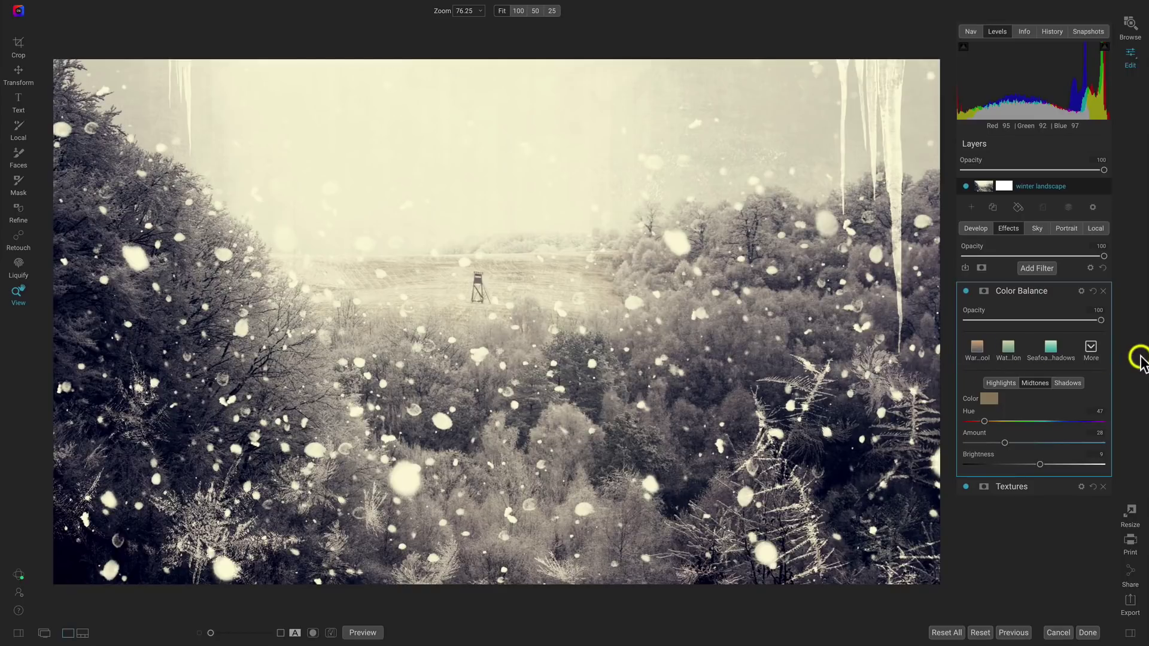
{"action": "key", "text": "ctrl+p"}
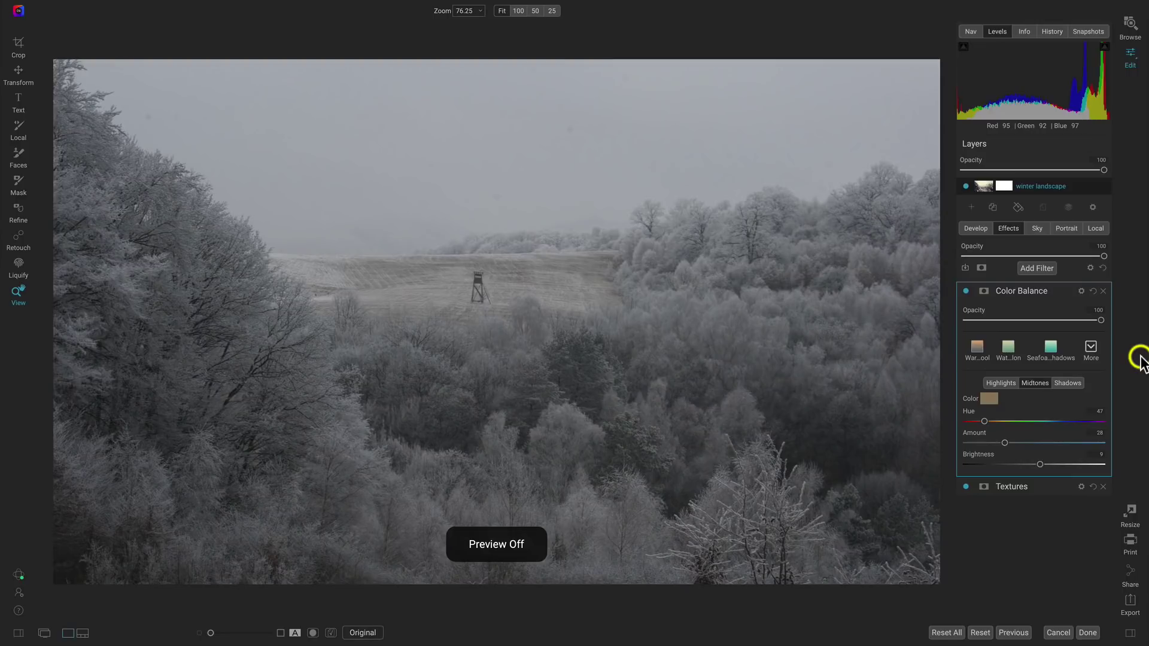
{"action": "key", "text": "ctrl+p"}
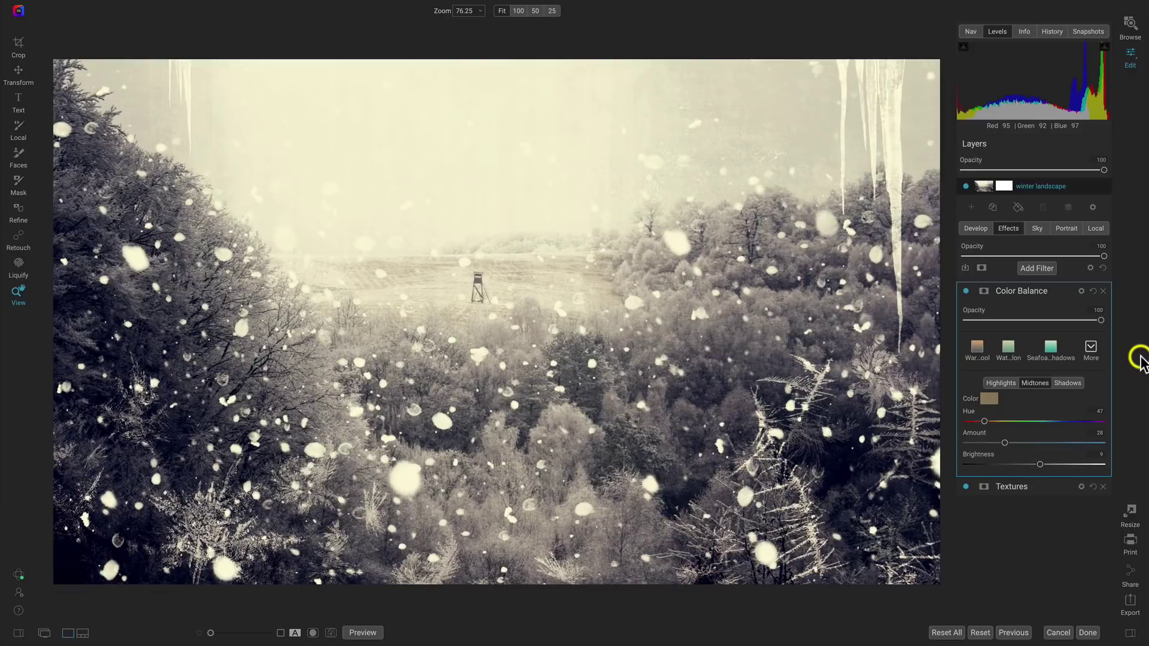